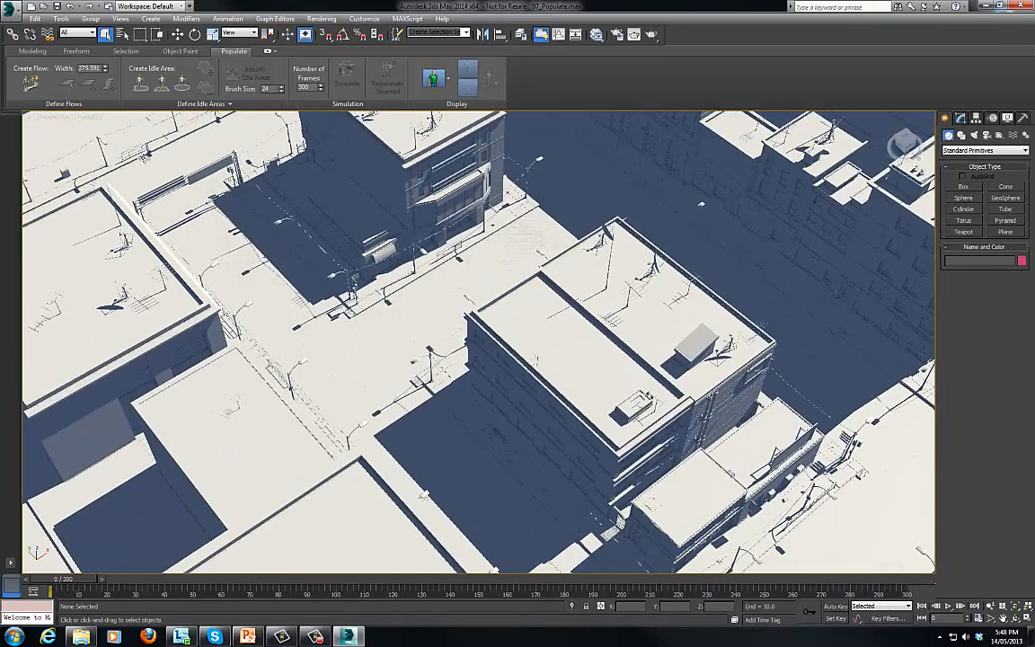
Draw a pedestrian flow path 275.591 wide down the street from the far intersection to the road beside the buildings
left_click(31, 82)
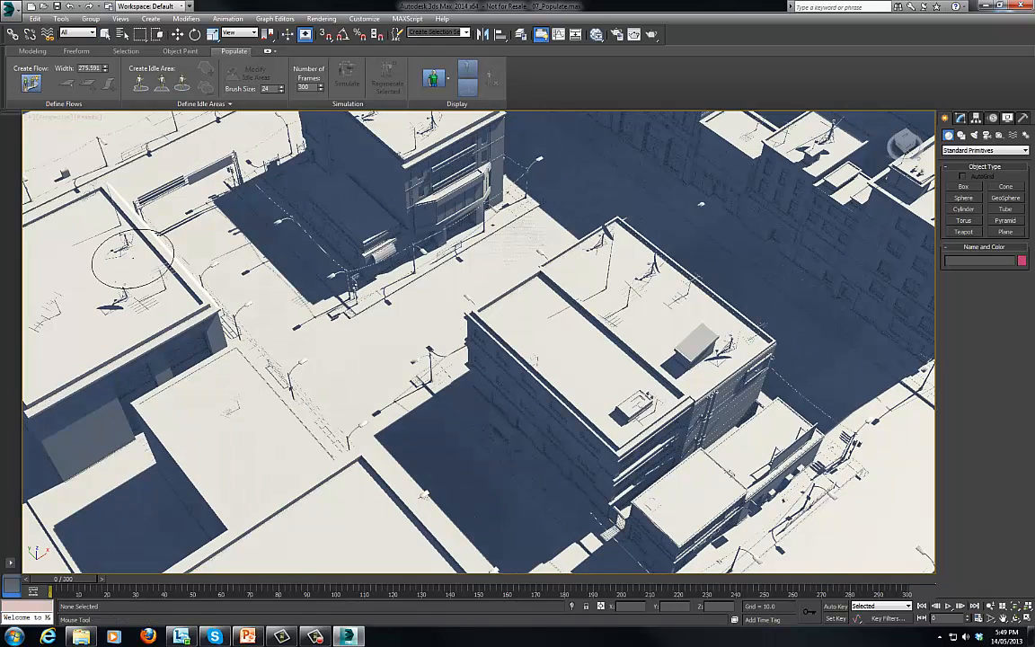
left_click(198, 203)
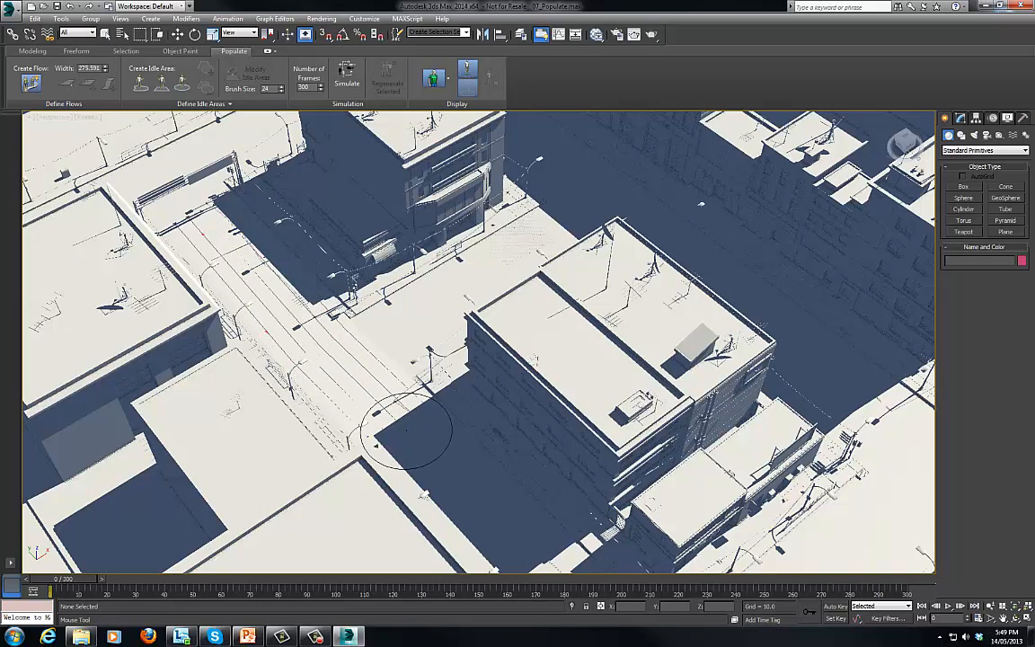
left_click(519, 540)
right_click(519, 540)
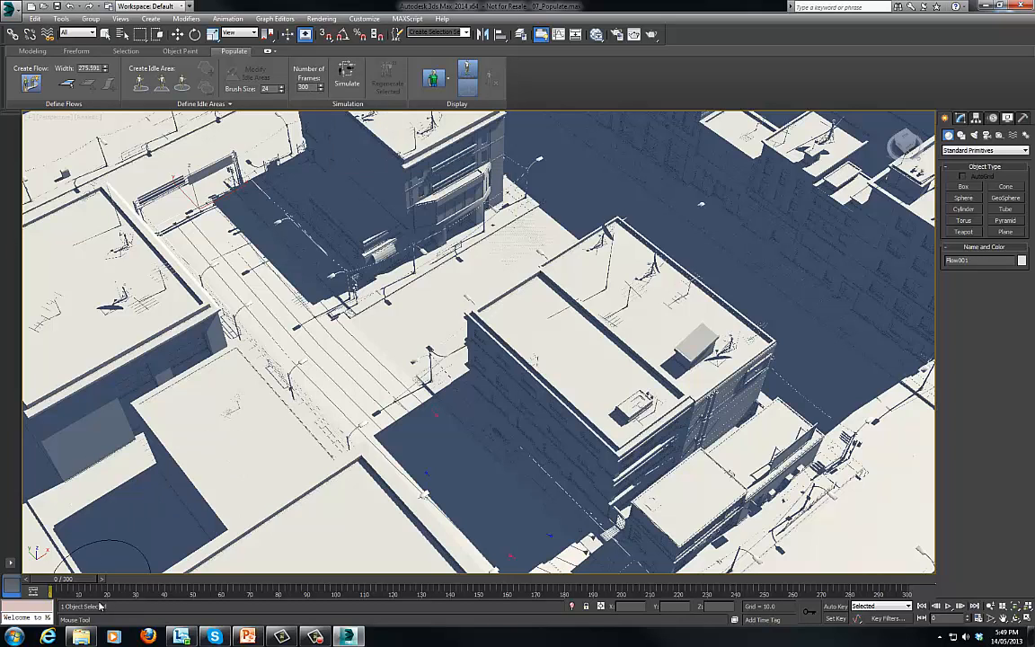
Simulate the crowd over 300 frames and play the animation through the Camera_Shot view
left_click(347, 75)
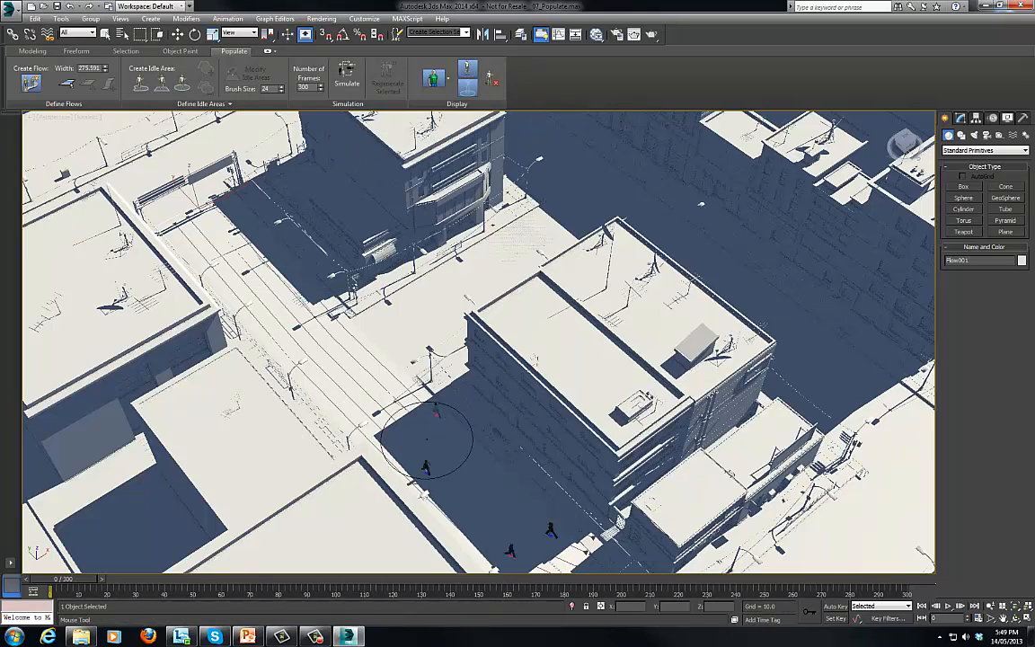
left_click(948, 607)
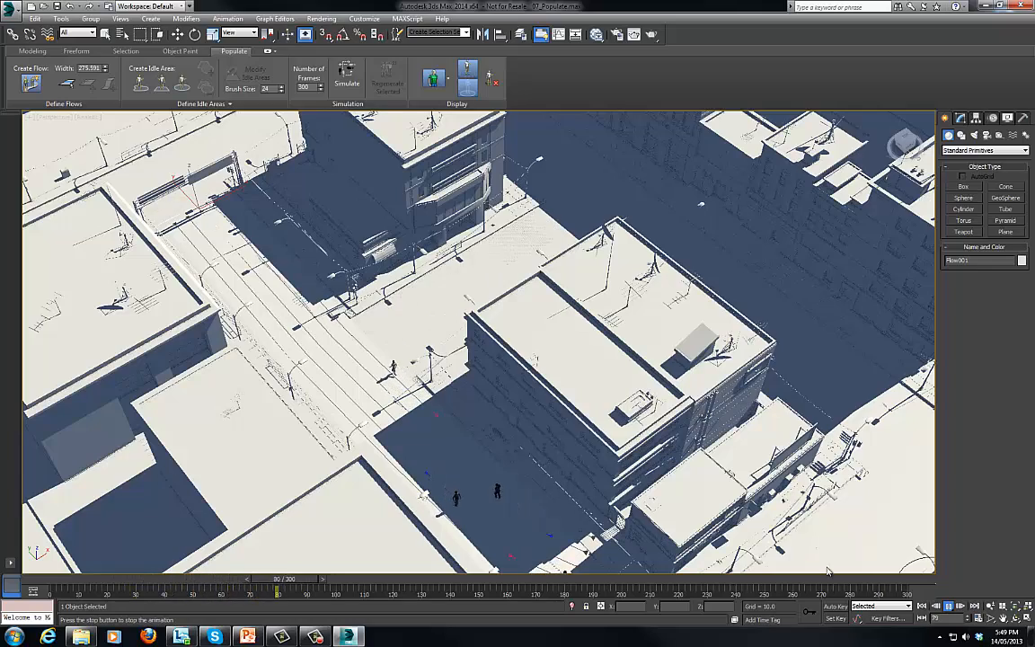
left_click(56, 118)
mouse_move(87, 131)
left_click(233, 120)
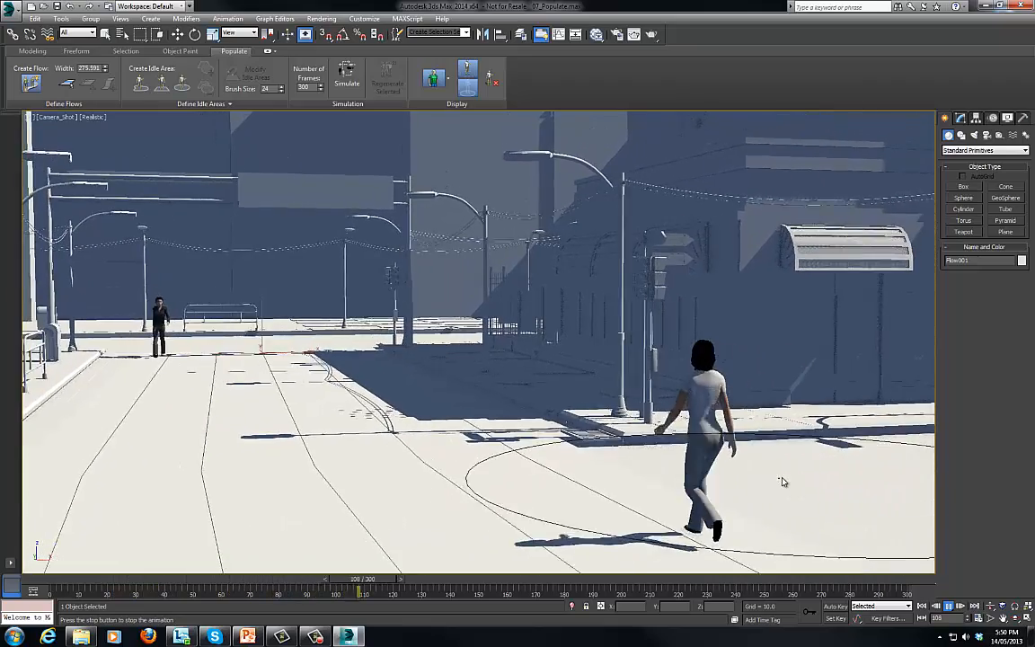
left_click(949, 608)
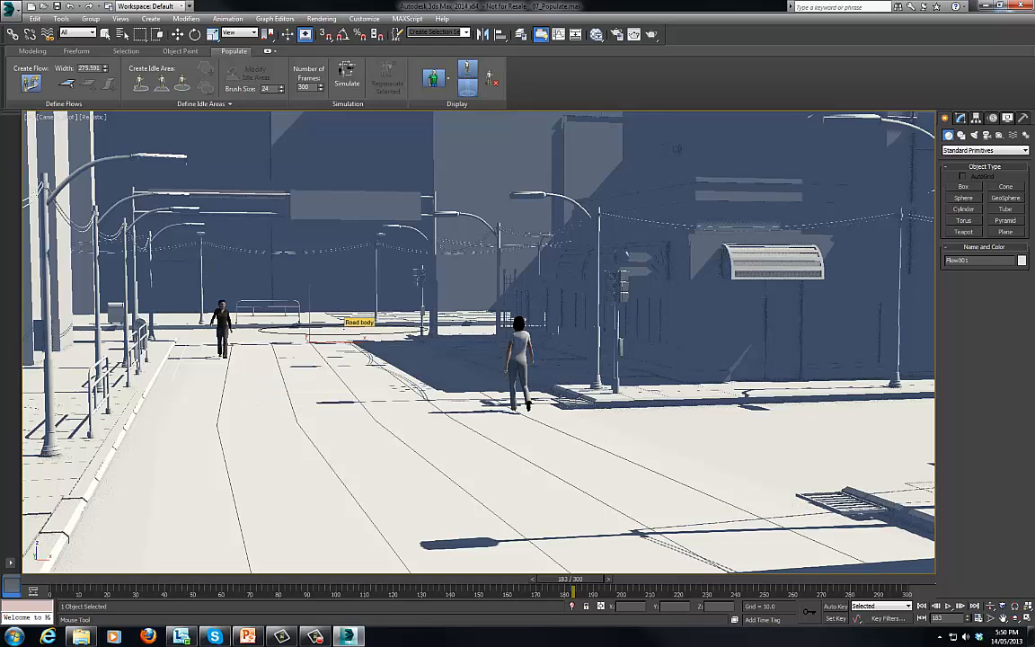
Paint a free-form idle area over the large flat rooftop in the Perspective view and simulate its people
left_click(50, 121)
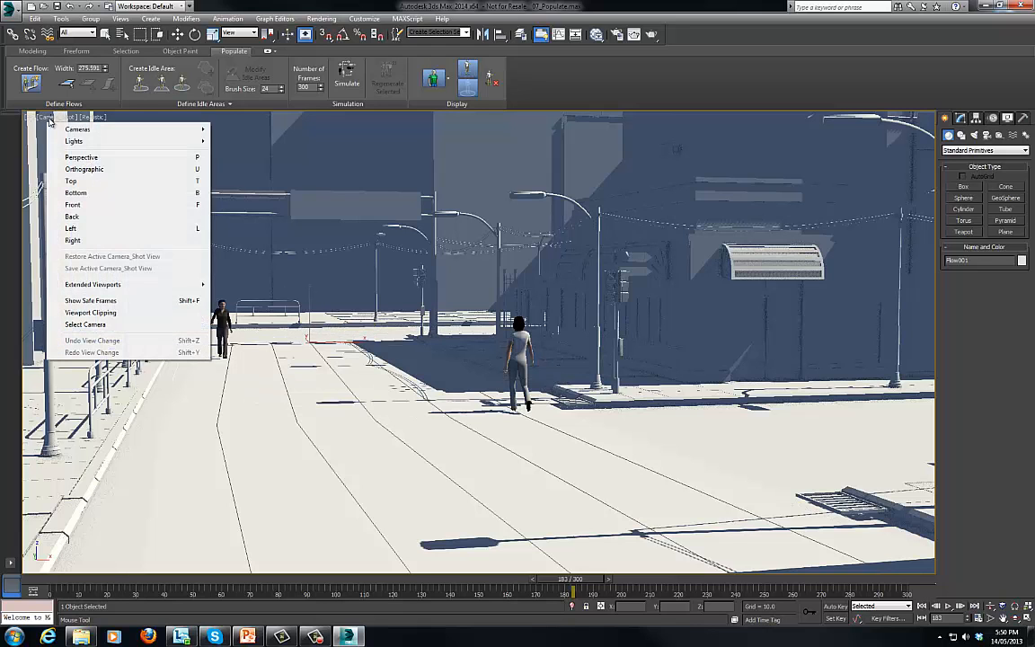
mouse_move(81, 132)
left_click(81, 157)
middle_click_drag(486, 333, 430, 342, "alt")
scroll(430, 343, "up", 3)
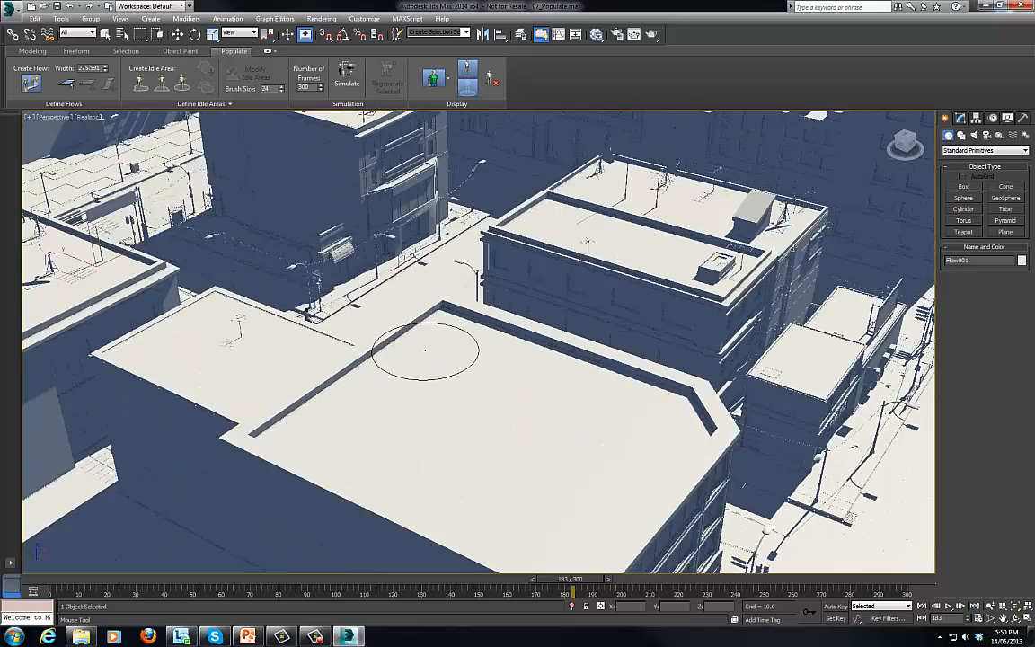
scroll(670, 360, "up", 2)
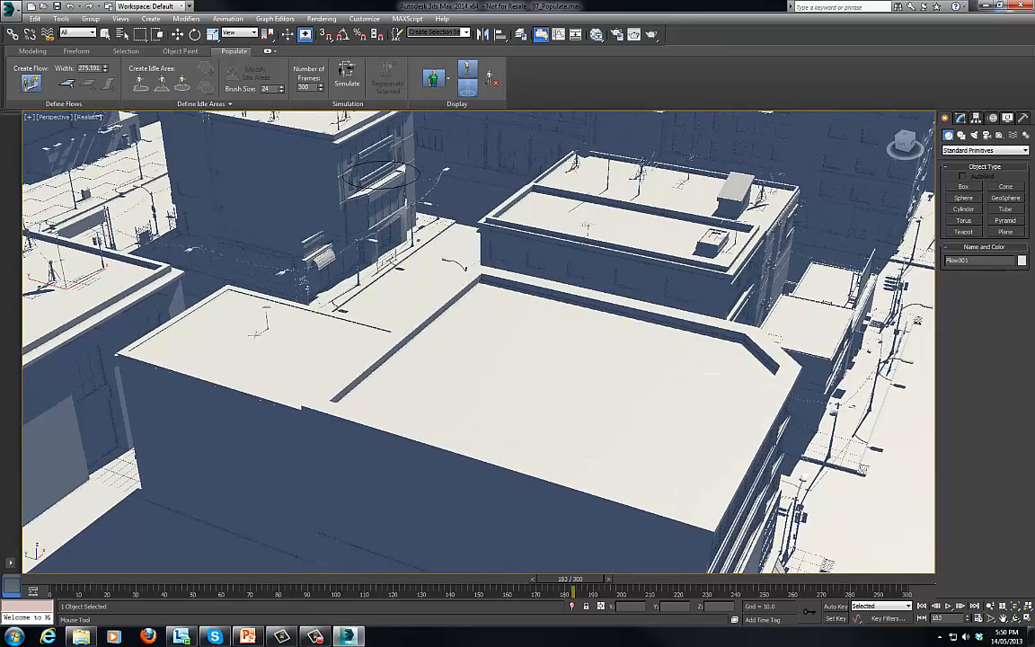
left_click(140, 83)
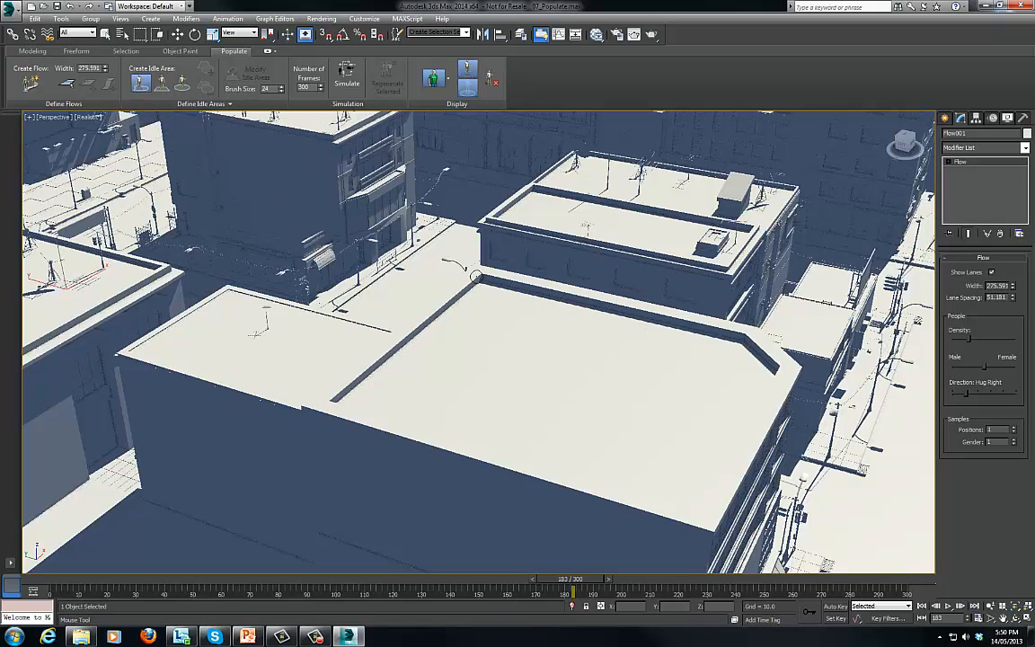
left_click(479, 290)
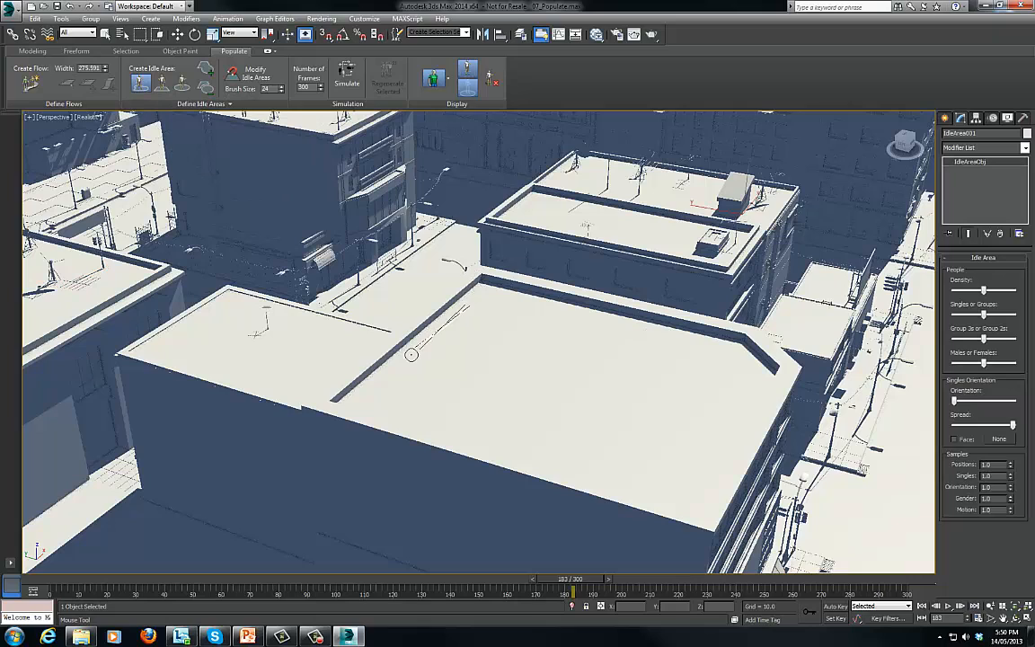
mouse_move(390, 381)
left_mouse_down()
mouse_move(389, 393)
mouse_move(454, 425)
mouse_move(603, 469)
mouse_move(682, 487)
mouse_move(709, 457)
mouse_move(725, 420)
mouse_move(476, 295)
left_mouse_up()
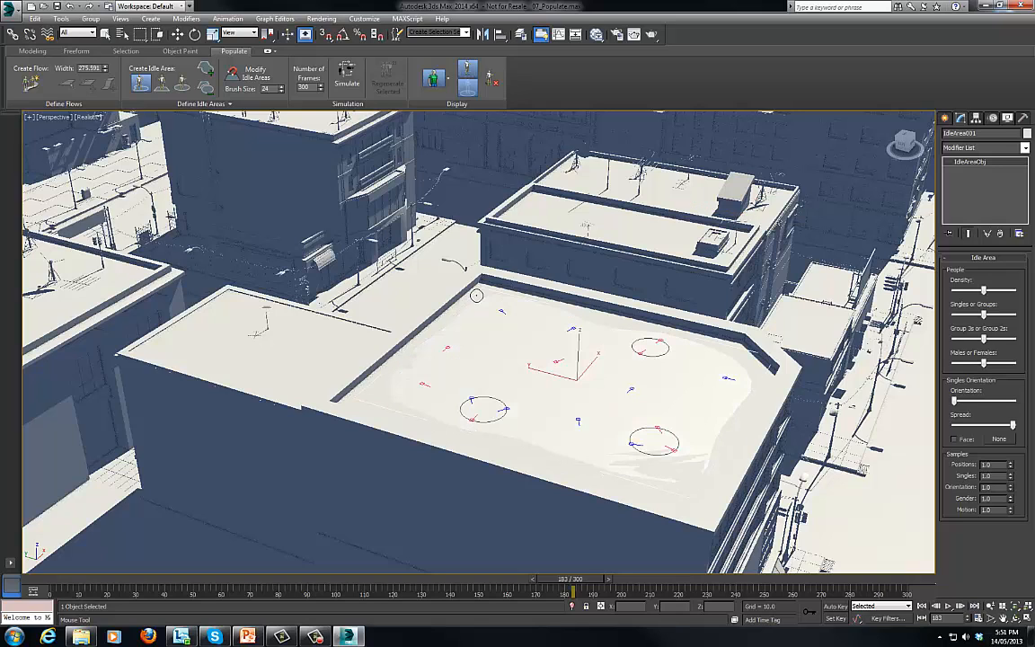
left_click(347, 74)
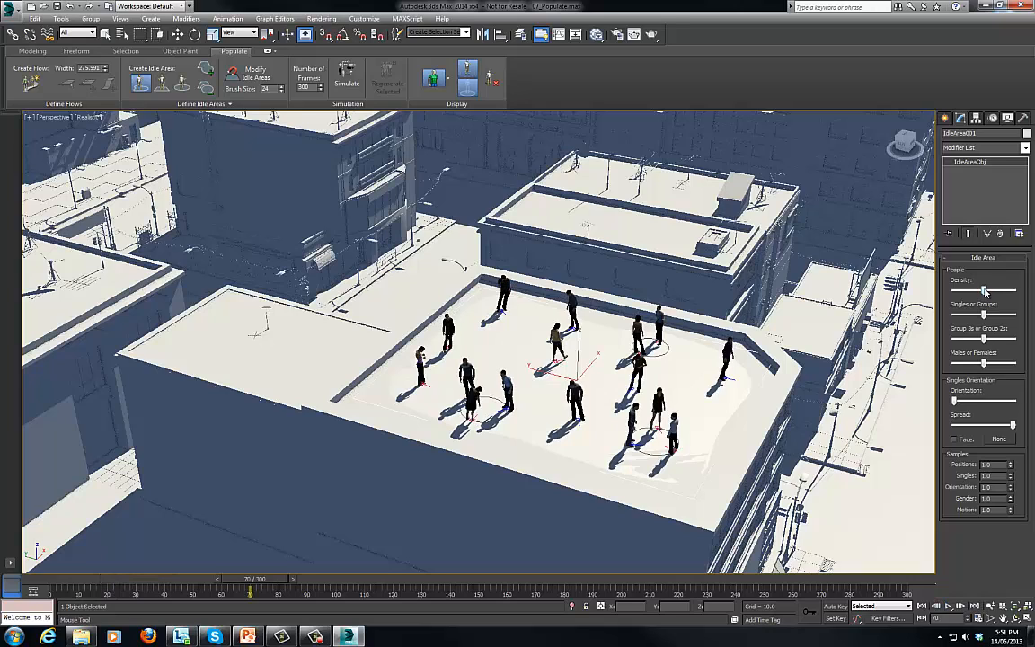
Raise the rooftop idle area's people density close to the maximum, then re-simulate and play the crowd
left_click_drag(986, 292, 1013, 291)
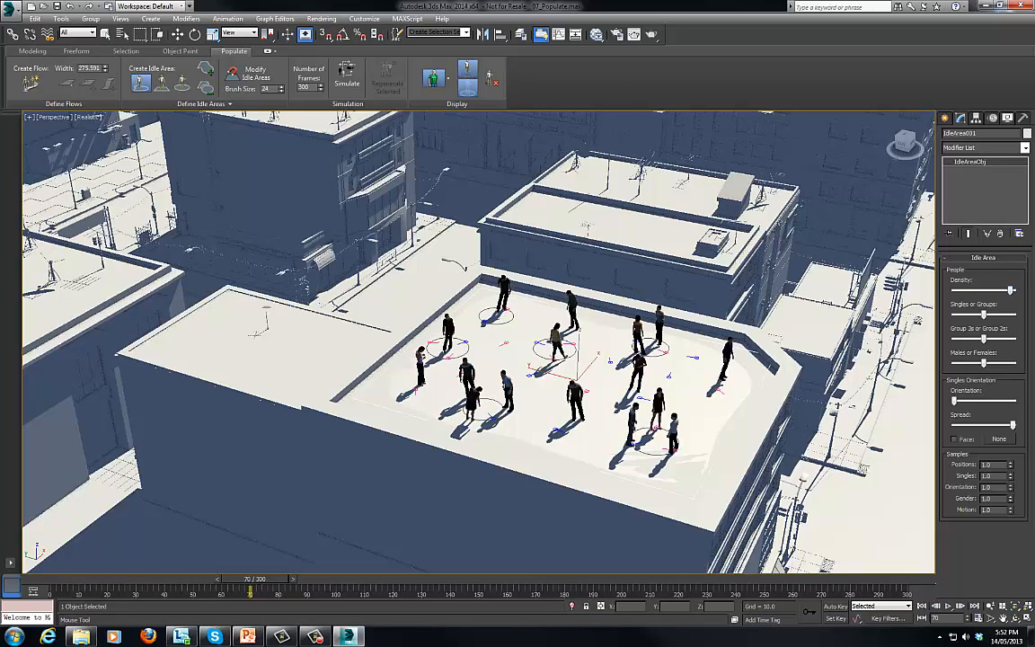
left_click(346, 75)
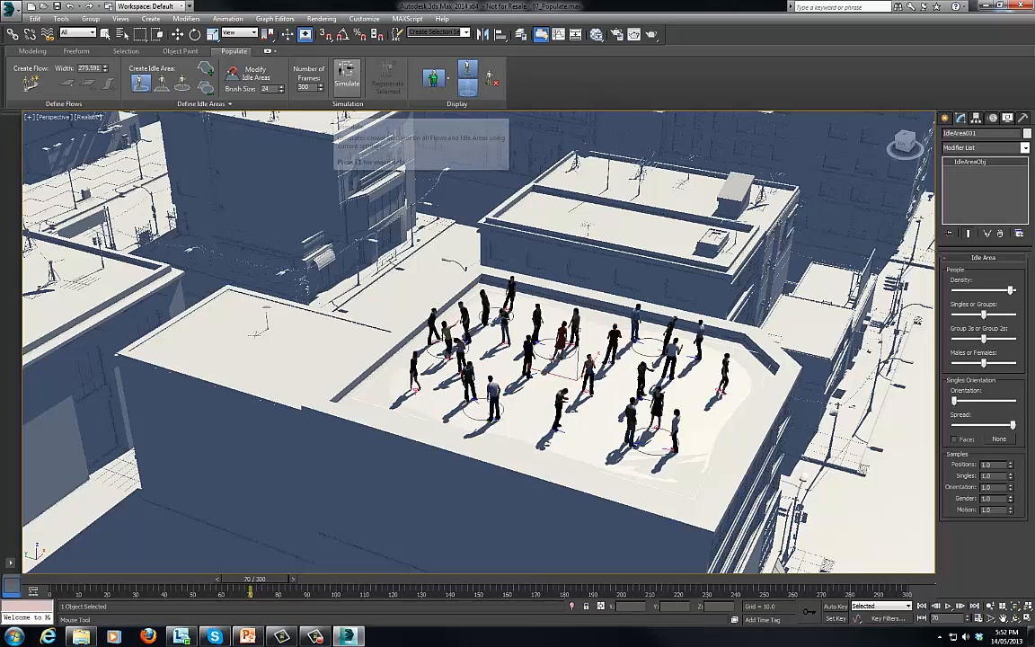
left_click(948, 607)
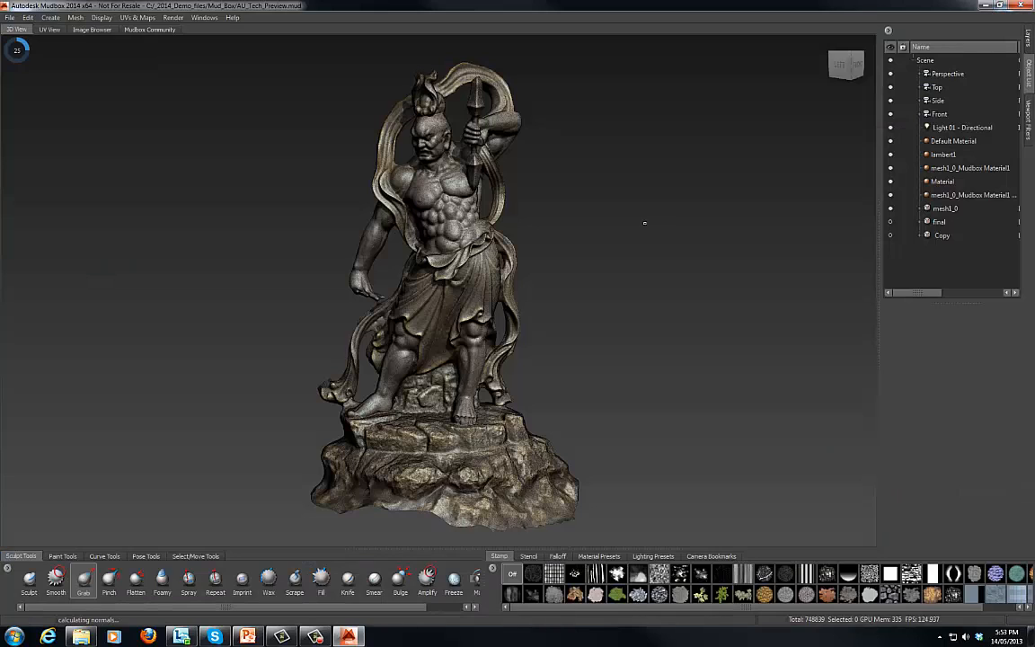
Examine the whole scanned statue from several angles, including its face and torso
middle_click_drag(471, 229, 409, 241, "alt")
mouse_move(339, 238)
left_mouse_down("alt")
mouse_move(466, 243)
mouse_move(417, 234)
left_mouse_up("alt")
middle_click_drag(402, 222, 432, 245, "alt")
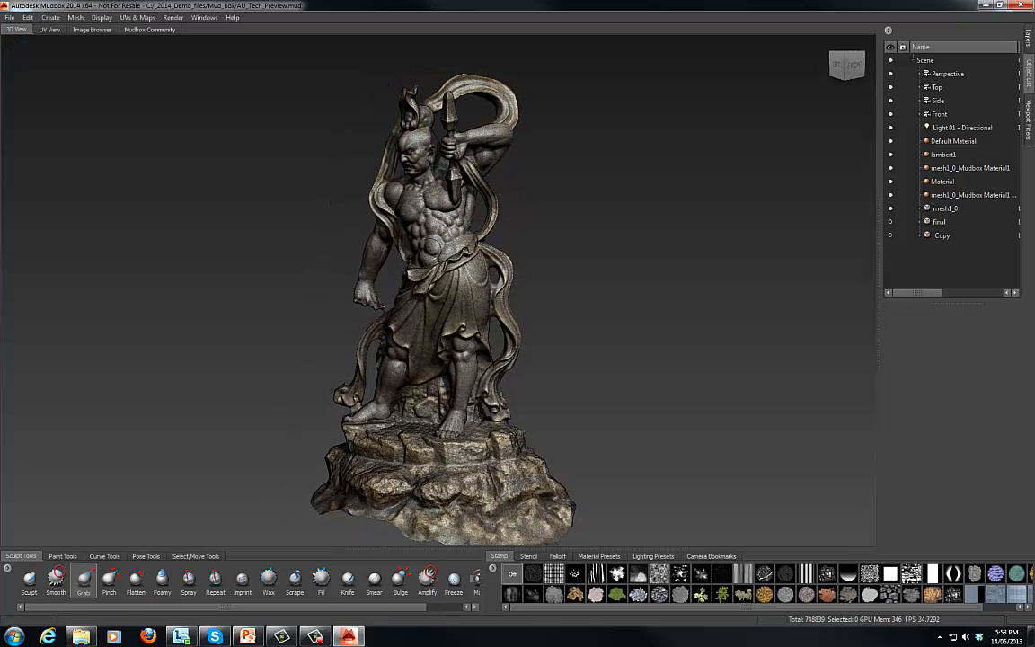
middle_click_drag(448, 239, 410, 235, "alt")
left_click_drag(417, 241, 461, 244, "alt")
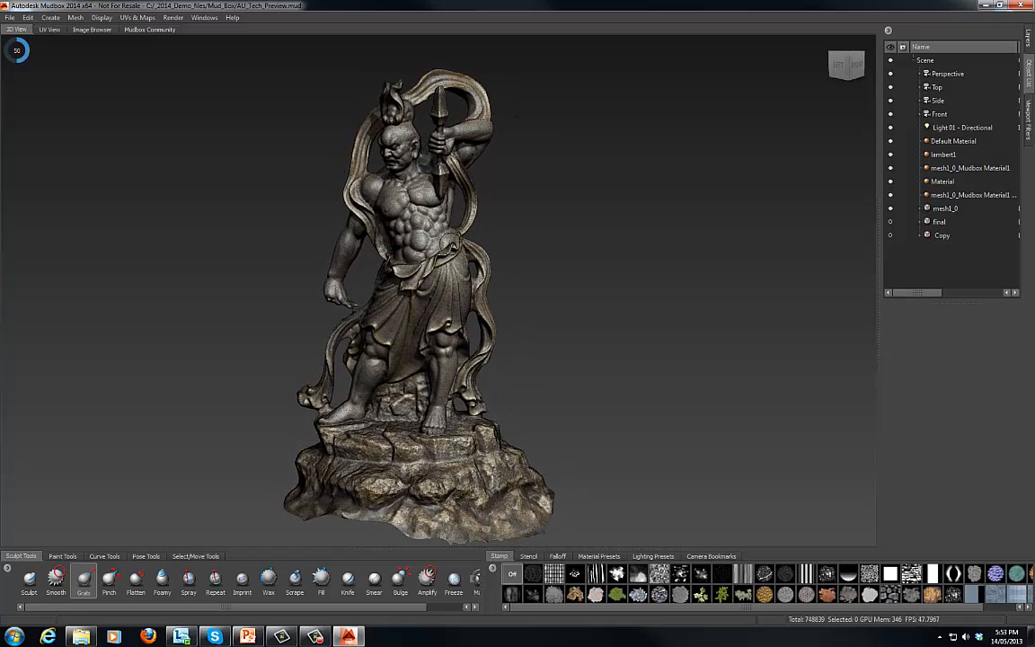
middle_click_drag(420, 193, 448, 217, "alt")
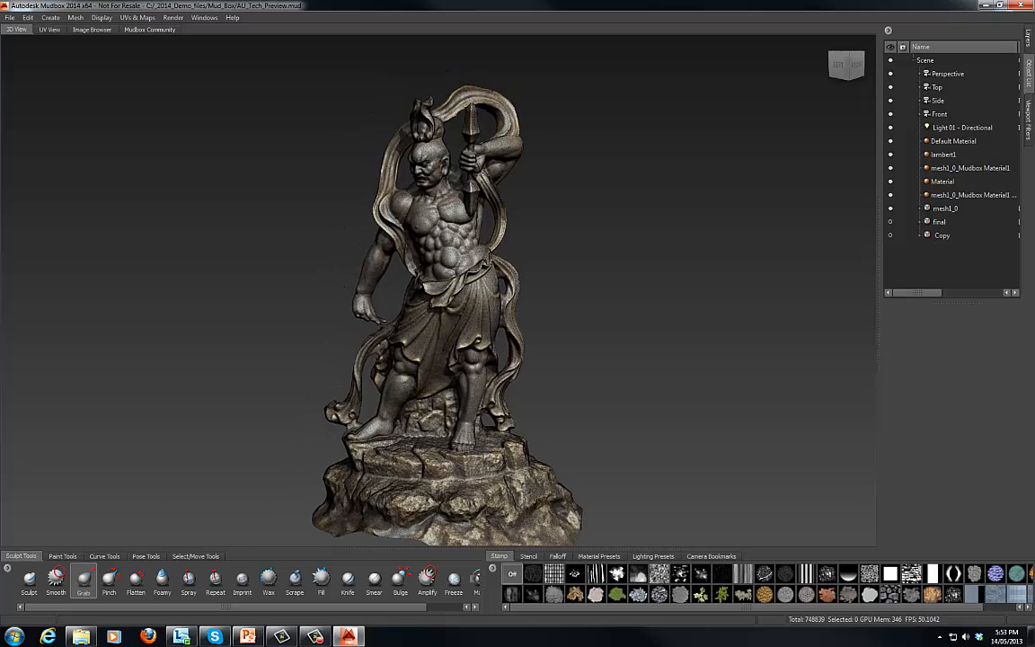
right_click_drag(449, 218, 596, 234, "alt")
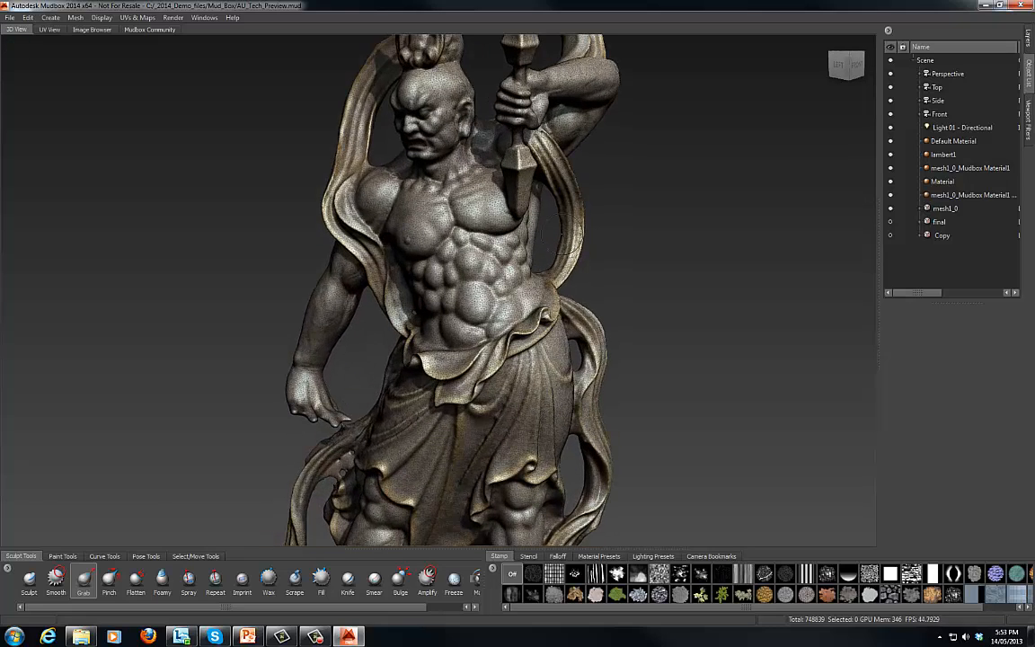
right_click_drag(419, 216, 342, 257, "alt")
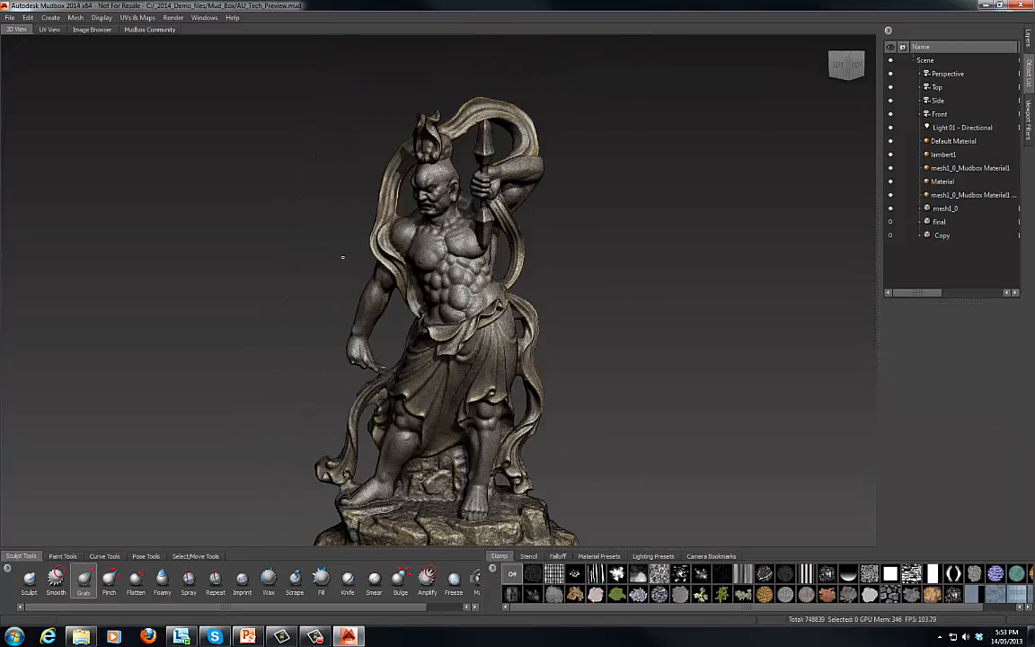
left_click_drag(363, 259, 835, 263, "alt")
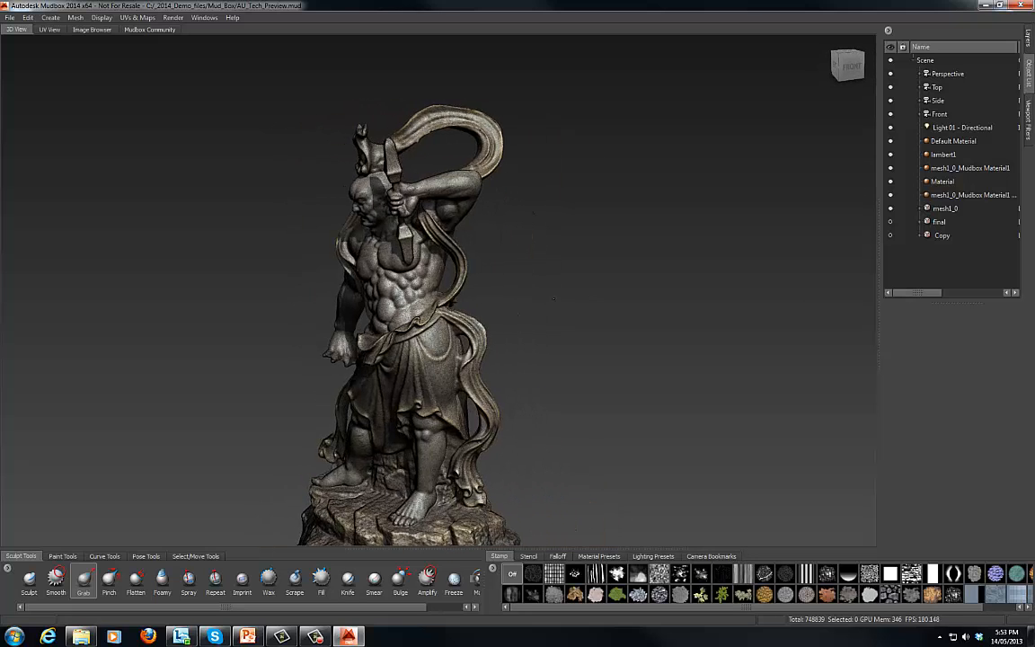
left_click_drag(425, 300, 463, 300, "alt")
middle_click_drag(410, 329, 435, 266, "alt")
left_click_drag(435, 266, 411, 305, "alt")
middle_click_drag(412, 305, 387, 366, "alt")
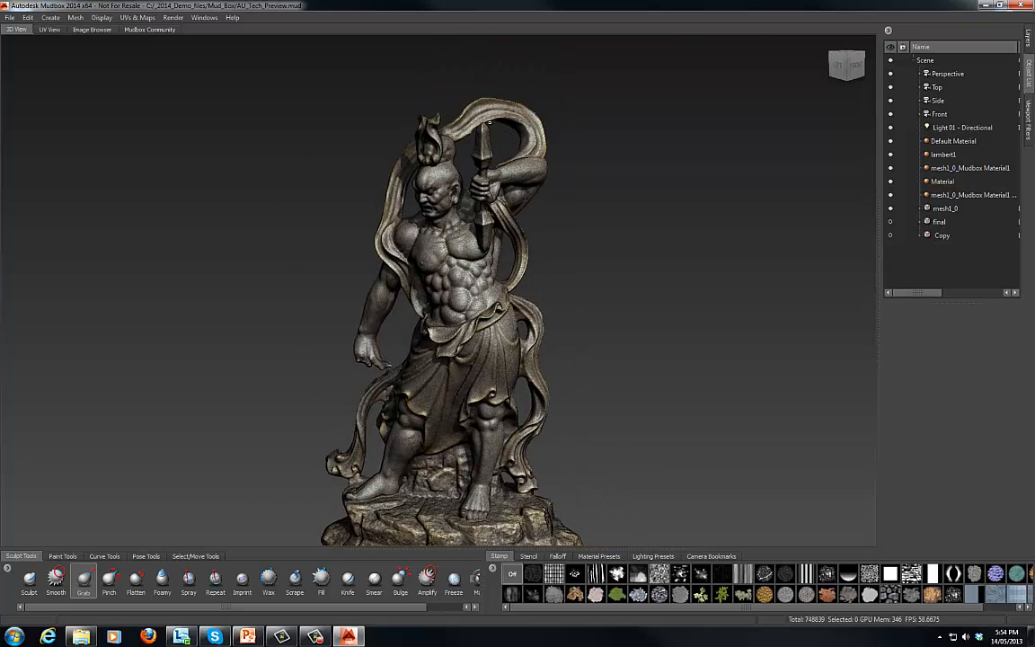
Examine the statue's robe, hand and legs up close, and the figure as a whole again
middle_click_drag(388, 366, 324, 405, "alt")
left_click_drag(324, 405, 397, 403, "alt")
middle_click_drag(397, 403, 400, 286, "alt")
right_click_drag(400, 286, 361, 253, "alt")
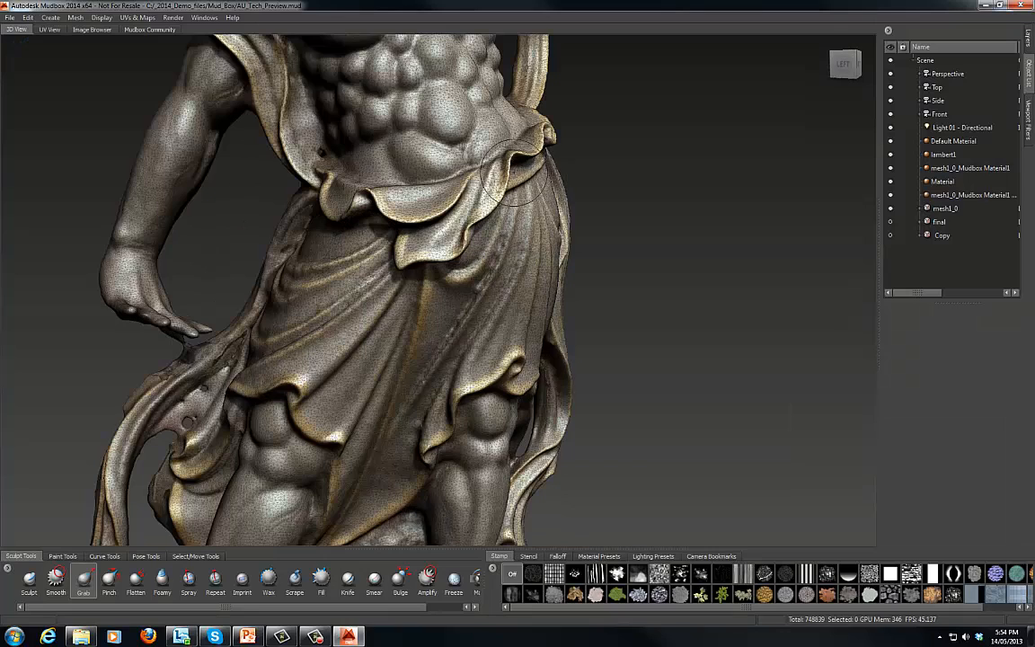
right_click_drag(447, 199, 430, 166, "alt")
middle_click_drag(430, 166, 429, 253, "alt")
left_click_drag(430, 252, 416, 253, "alt")
middle_click_drag(416, 253, 477, 183, "alt")
right_click_drag(477, 182, 440, 166, "alt")
middle_click_drag(441, 167, 467, 144, "alt")
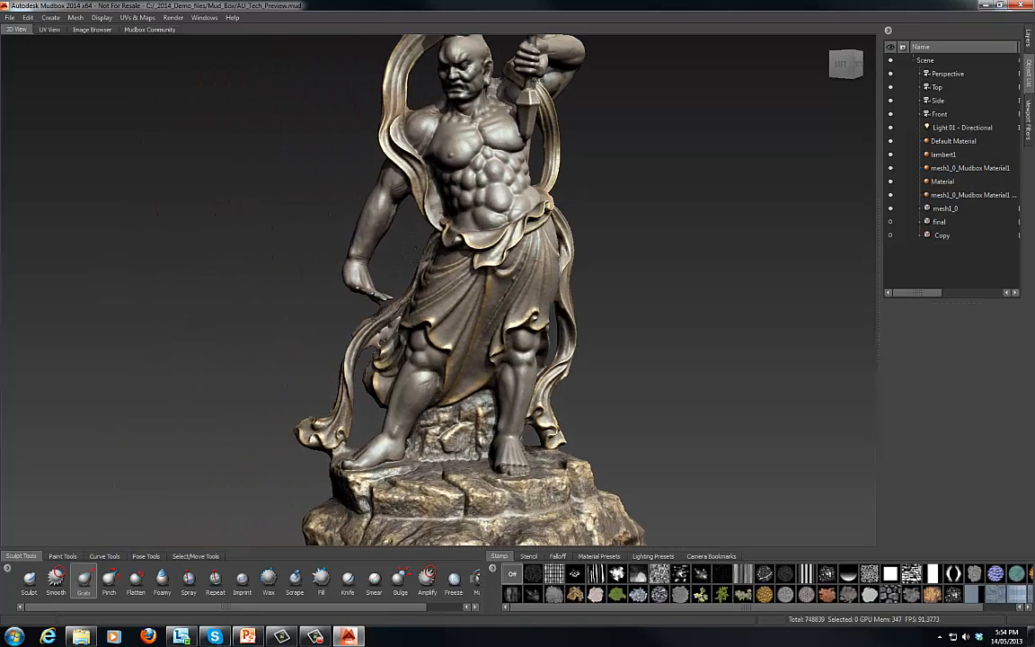
middle_click_drag(436, 222, 398, 321, "alt")
right_click_drag(398, 322, 485, 210, "alt")
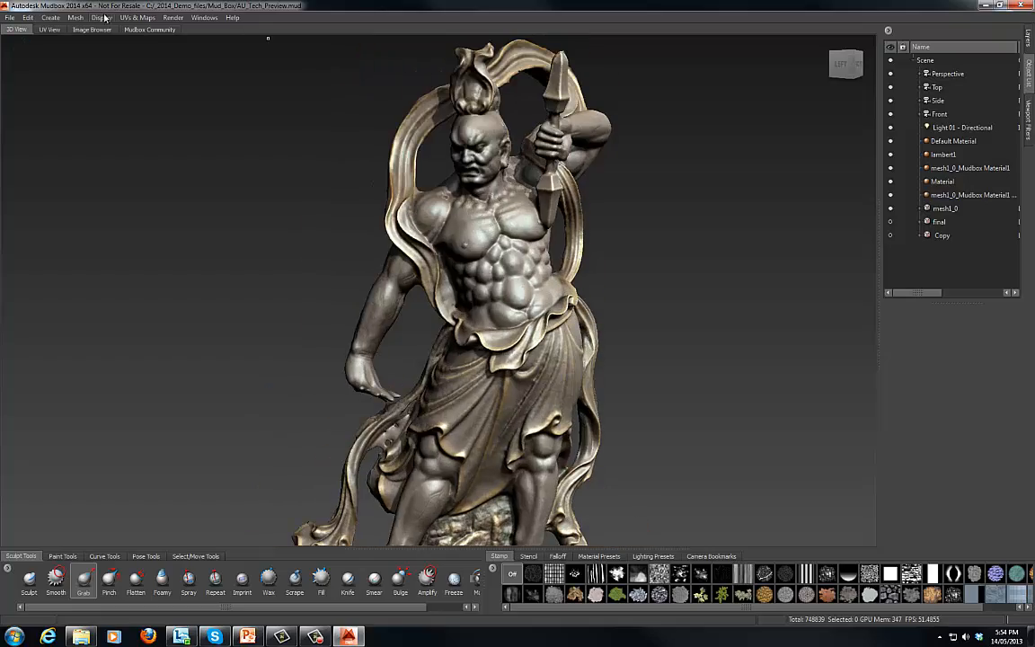
Turn on the wireframe display and inspect the mesh on the statue's chest and abdomen
key("w")
middle_click_drag(467, 274, 451, 261, "alt")
right_click_drag(485, 269, 858, 212, "alt")
middle_click_drag(665, 98, 510, 180, "alt")
middle_click_drag(472, 90, 491, 199, "alt")
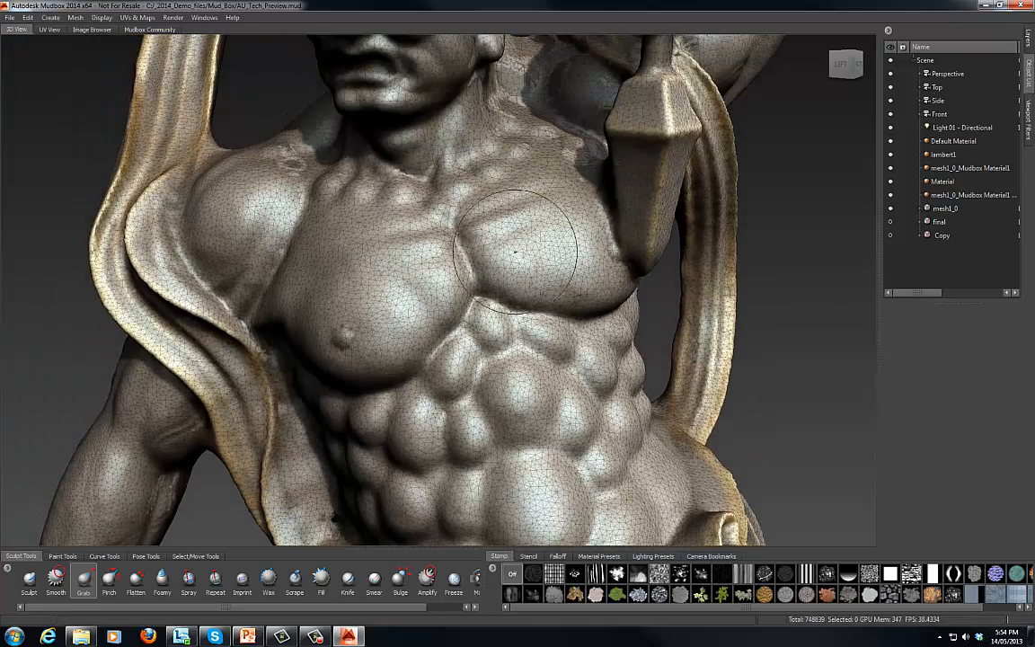
middle_click_drag(547, 257, 494, 224, "alt")
right_click_drag(447, 202, 376, 256, "alt")
middle_click_drag(376, 256, 451, 231, "alt")
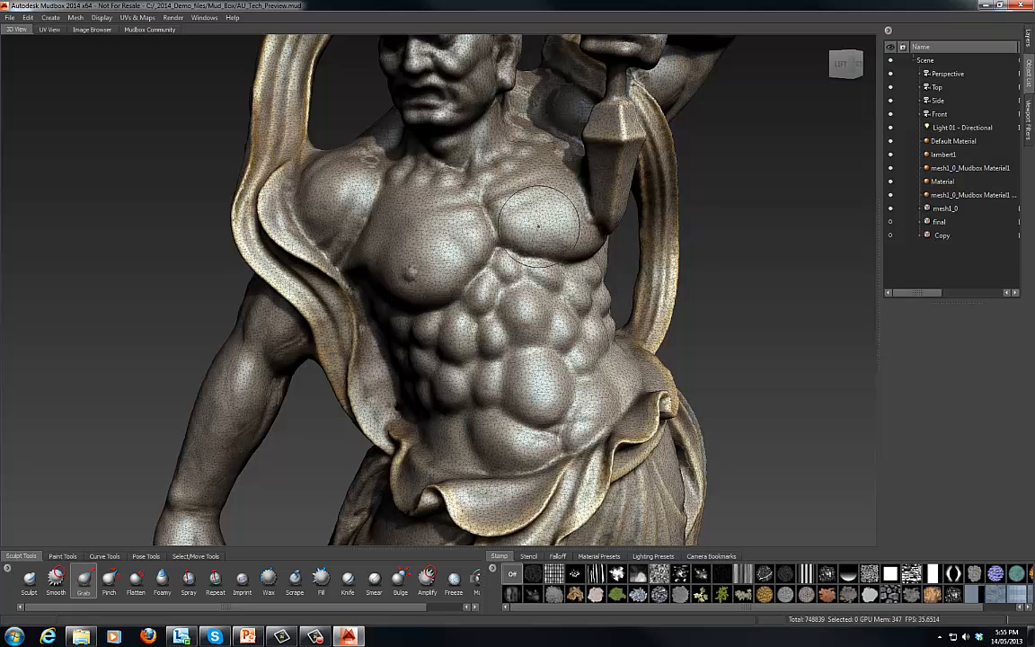
scroll(537, 218, "down", 4)
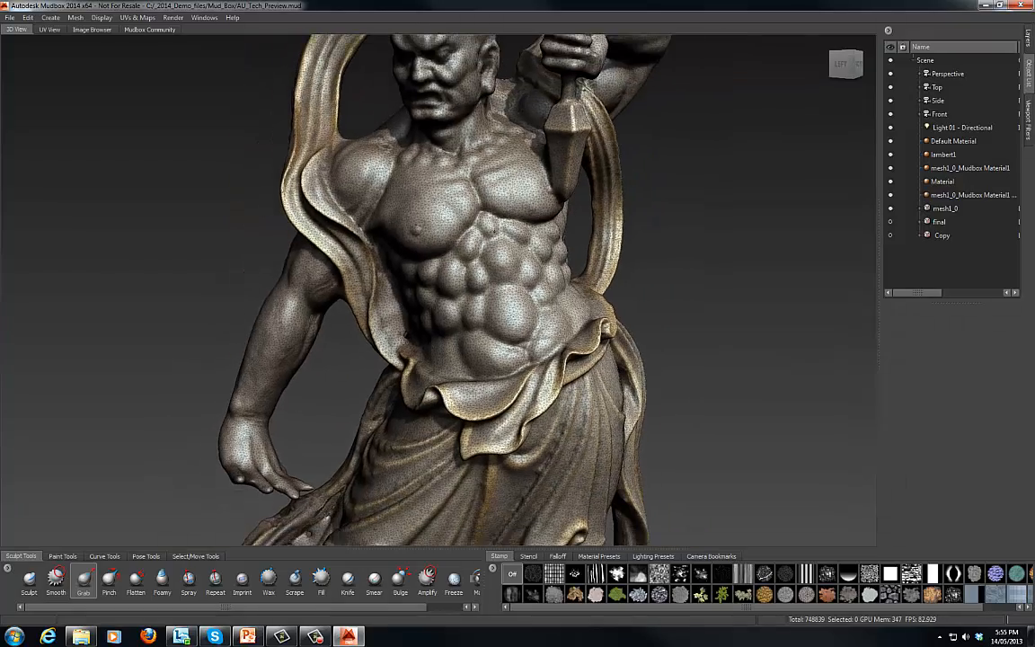
Inspect the mesh where the statue's lowered hand joins the draped ribbon below it
middle_click_drag(490, 230, 566, 65, "alt")
right_click_drag(407, 397, 422, 413, "alt")
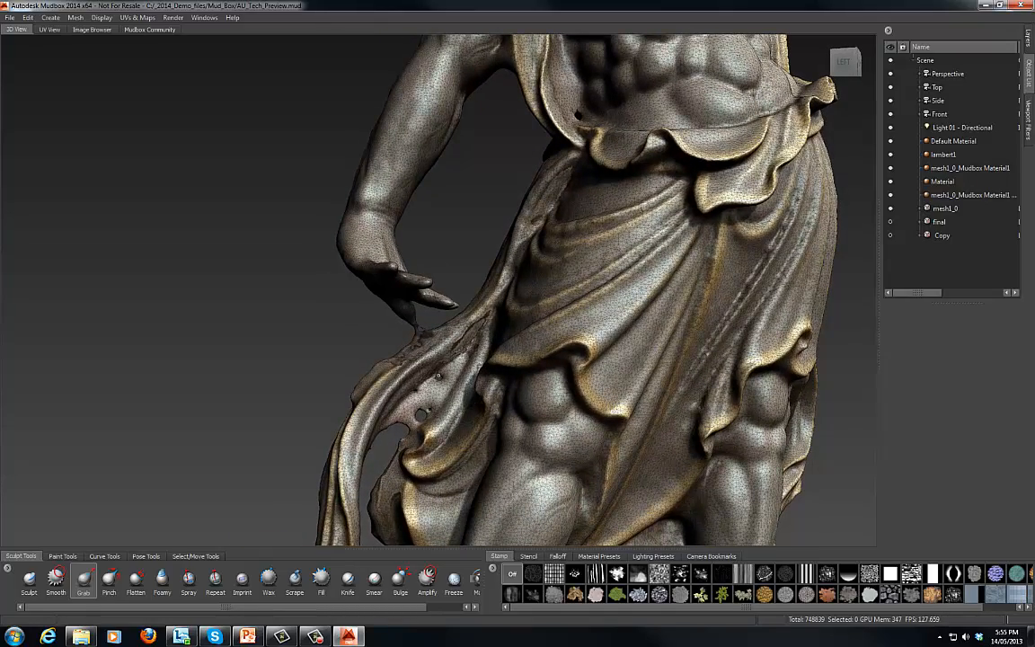
right_click_drag(422, 414, 517, 433, "alt")
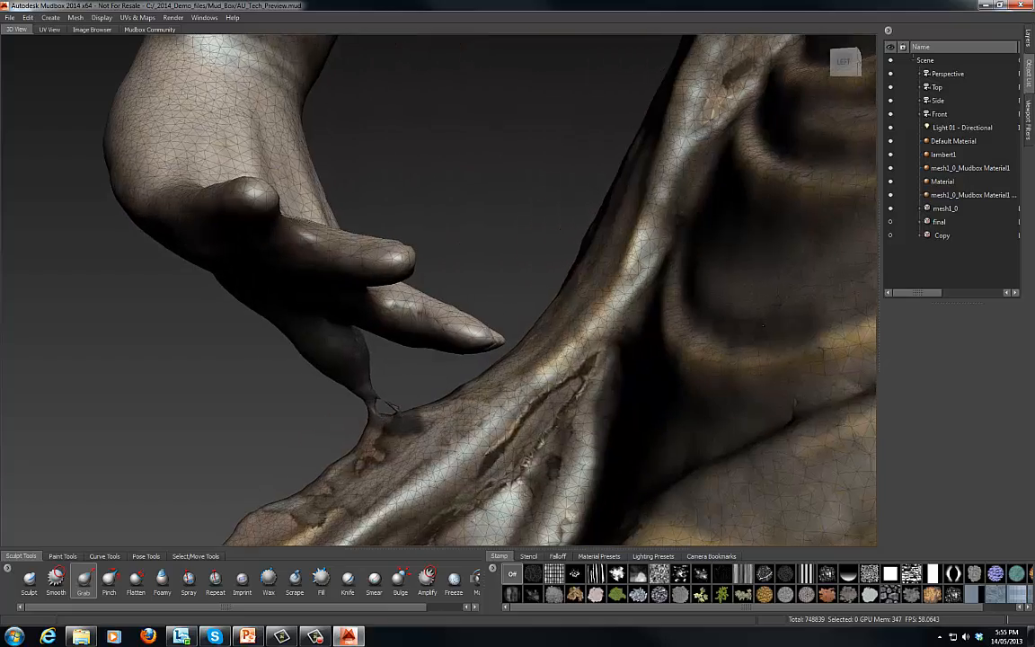
right_click_drag(385, 405, 310, 377, "alt")
right_click_drag(679, 342, 531, 282, "alt")
middle_click_drag(530, 281, 404, 389, "alt")
right_click_drag(404, 388, 328, 355, "alt")
middle_click_drag(328, 356, 373, 302, "alt")
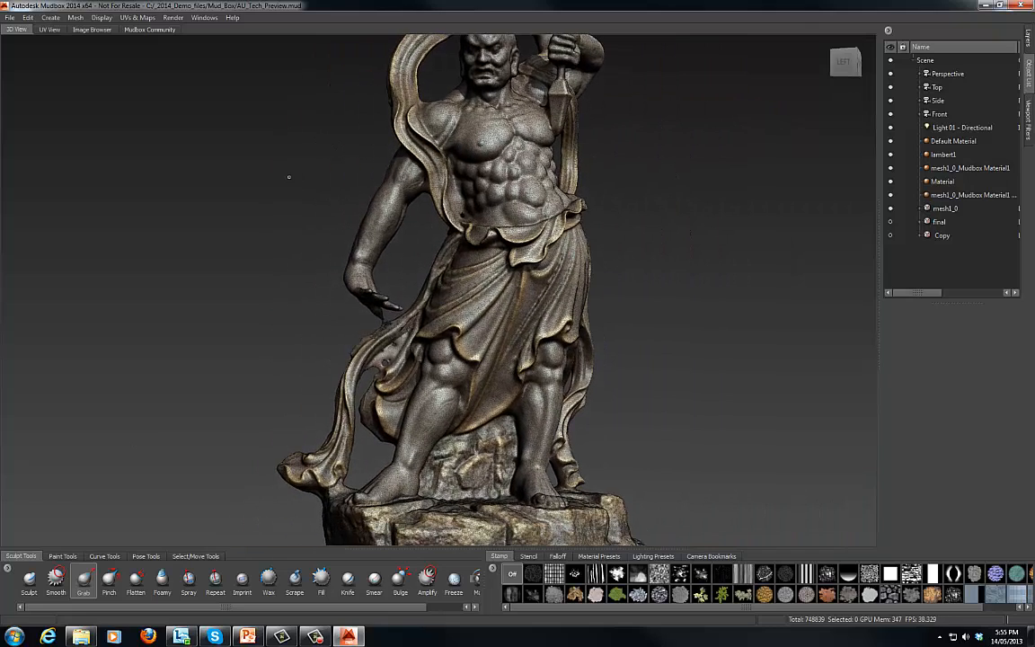
Turn on the display of mesh errors for the statue
left_click(101, 17)
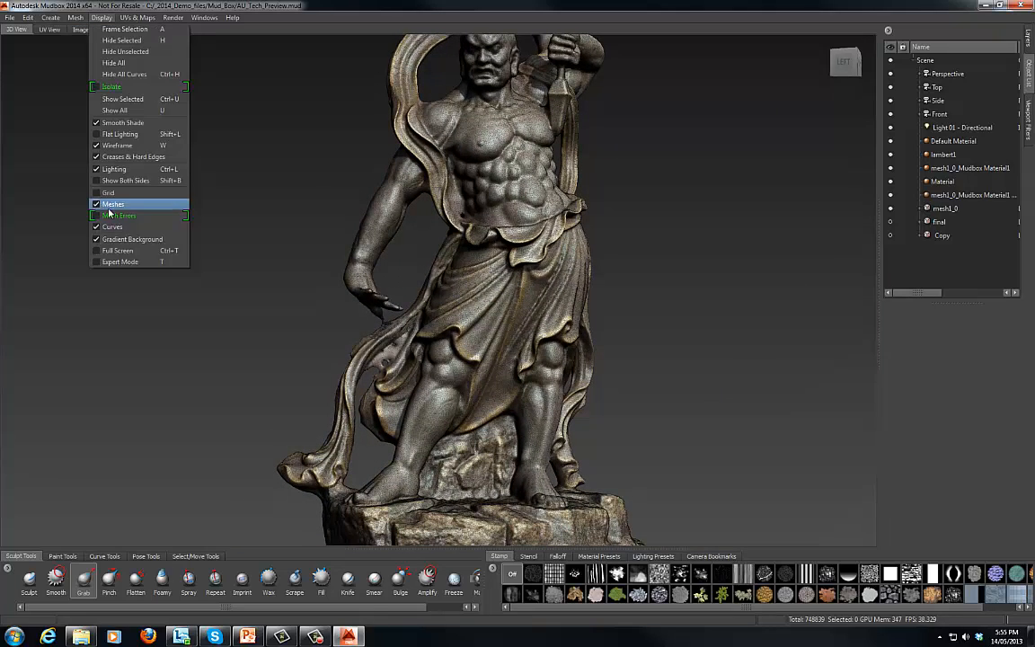
left_click(103, 194)
left_click(556, 397)
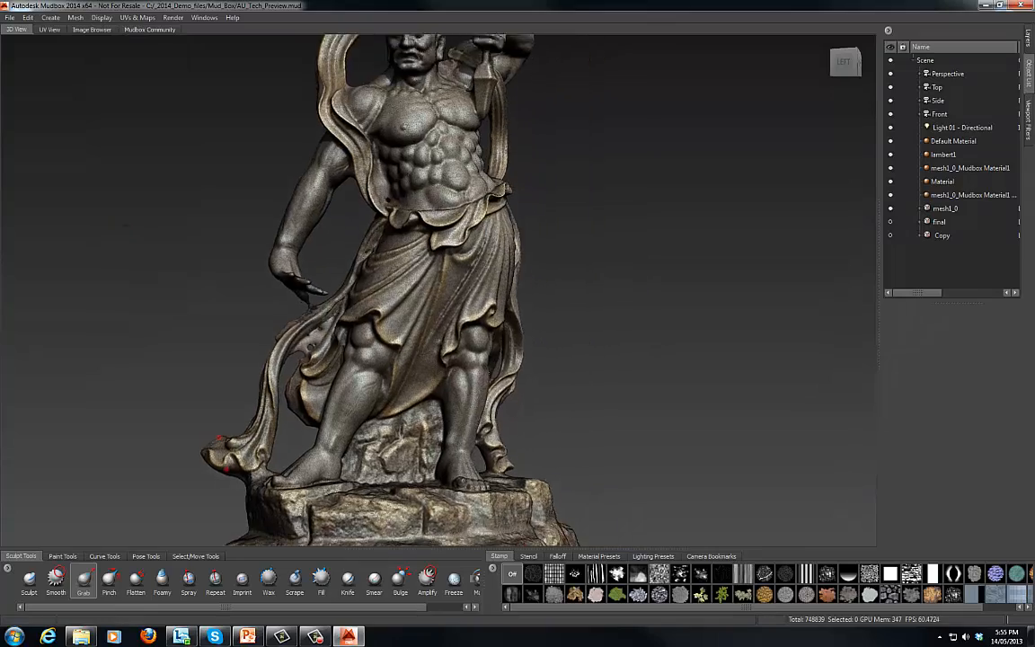
Examine the marked mesh errors on the statue's front, base and back, up to the ribbon looping over the shoulders
left_click_drag(387, 296, 656, 296, "alt")
middle_click_drag(539, 270, 507, 429, "alt")
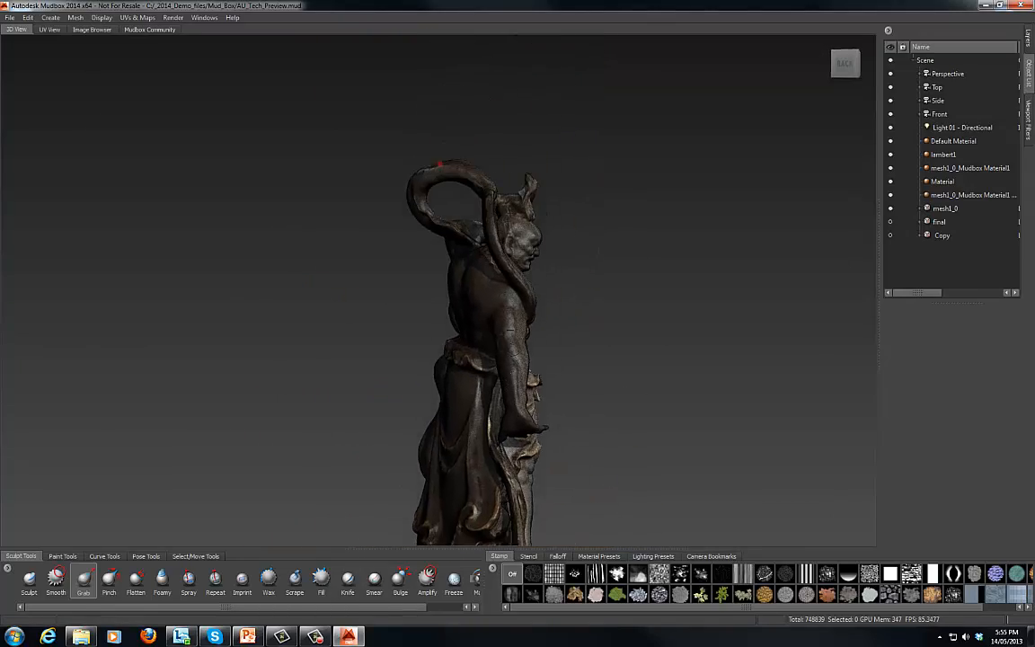
left_click_drag(461, 157, 431, 203, "alt")
middle_click_drag(473, 213, 474, 90, "alt")
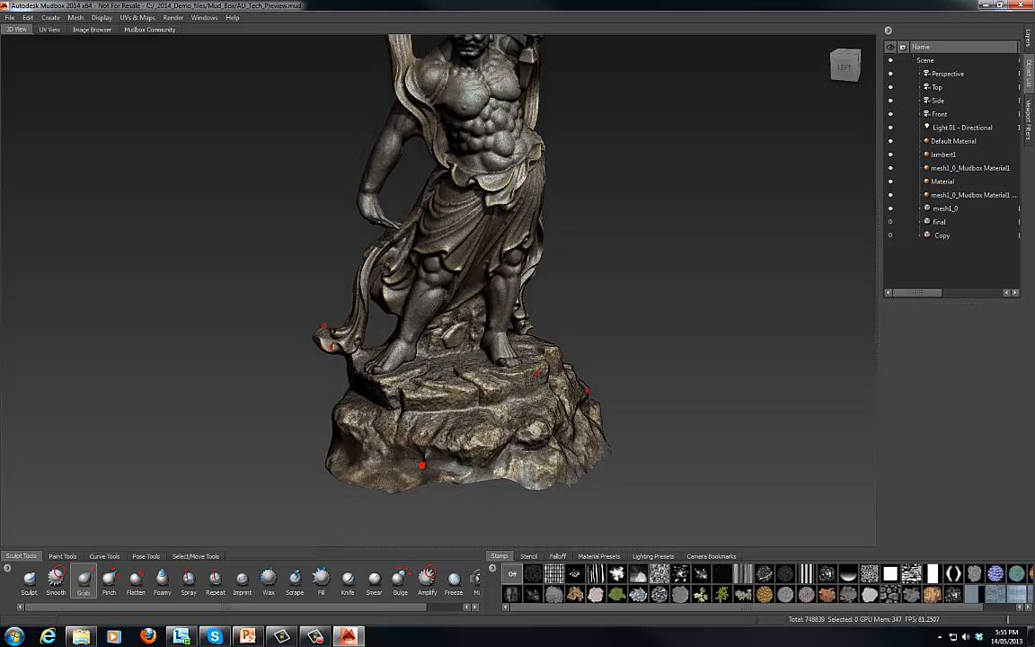
left_click_drag(368, 256, 546, 153, "alt")
middle_click_drag(438, 151, 457, 240, "alt")
right_click_drag(456, 241, 412, 145, "alt")
middle_click_drag(411, 146, 538, 298, "alt")
left_click_drag(537, 298, 575, 318, "alt")
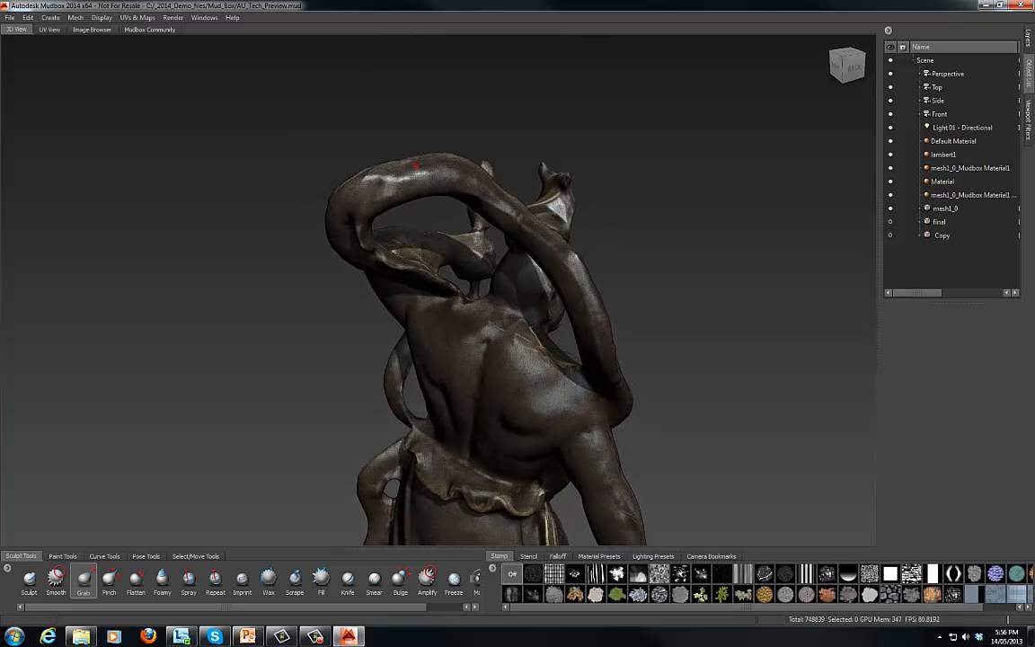
Select the faces around the error on the ribbon loop with the Faces brush at size 15.63 and strength 15.88, and delete them
middle_click_drag(416, 166, 445, 260, "alt")
right_click_drag(445, 259, 462, 224, "alt")
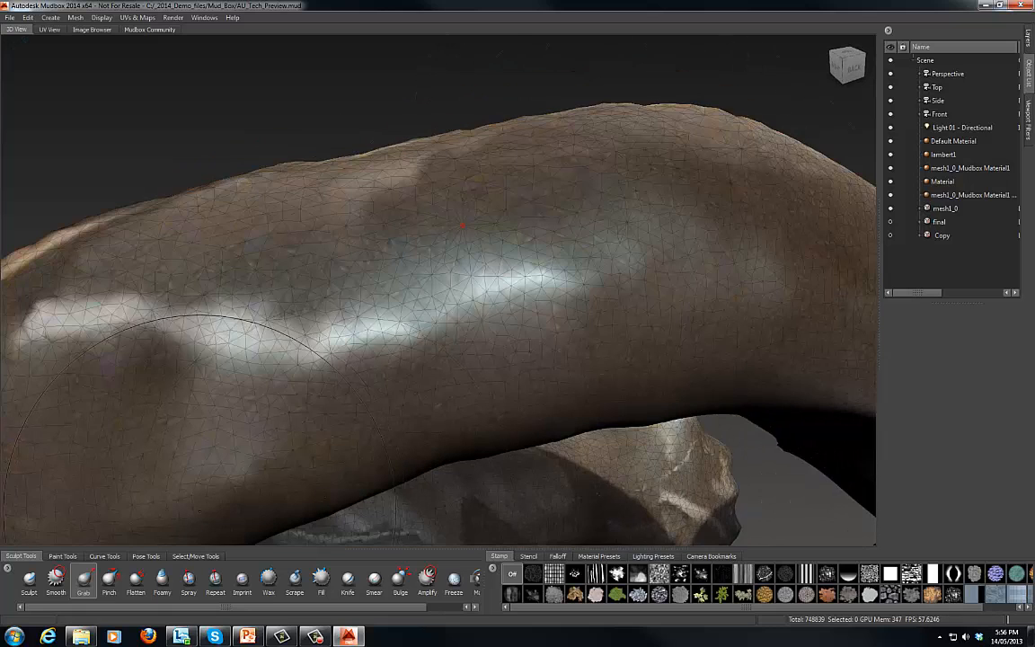
left_click(196, 556)
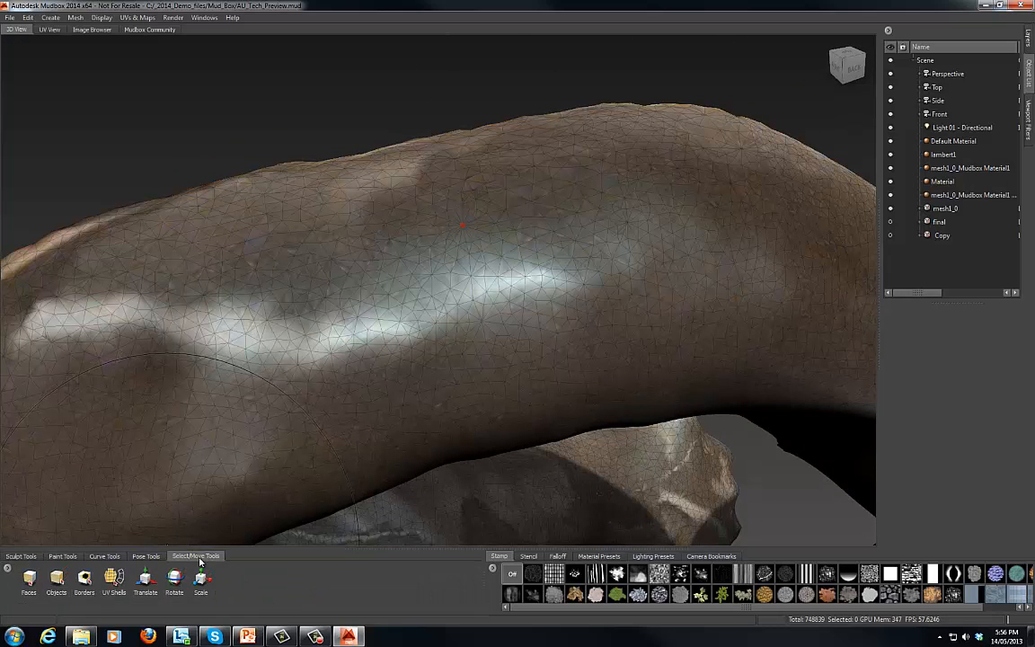
left_click(30, 579)
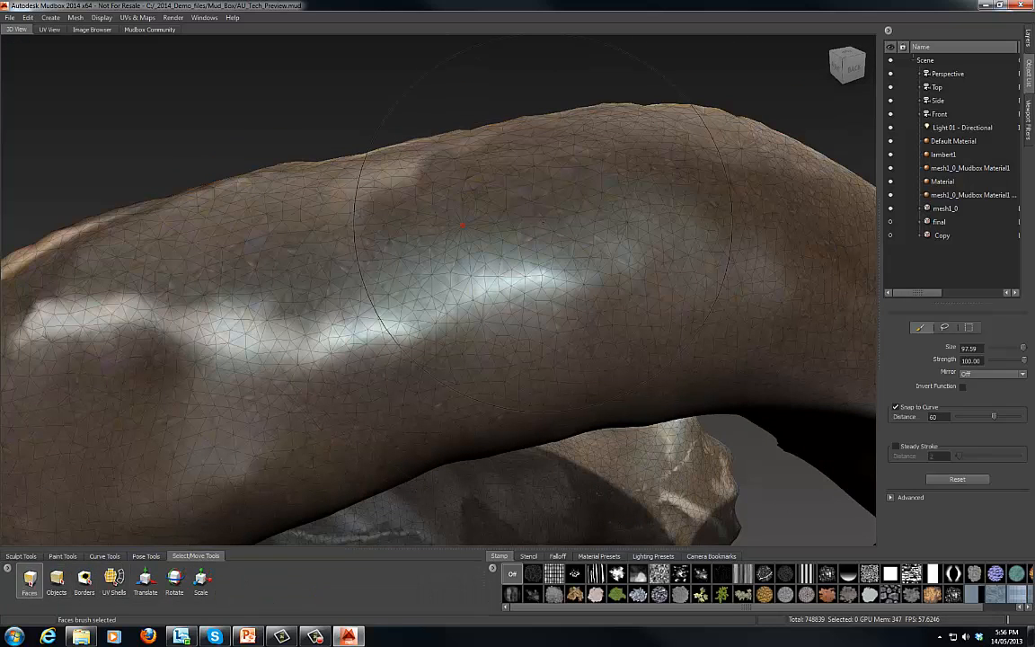
key("b")
left_click_drag(459, 207, 303, 206)
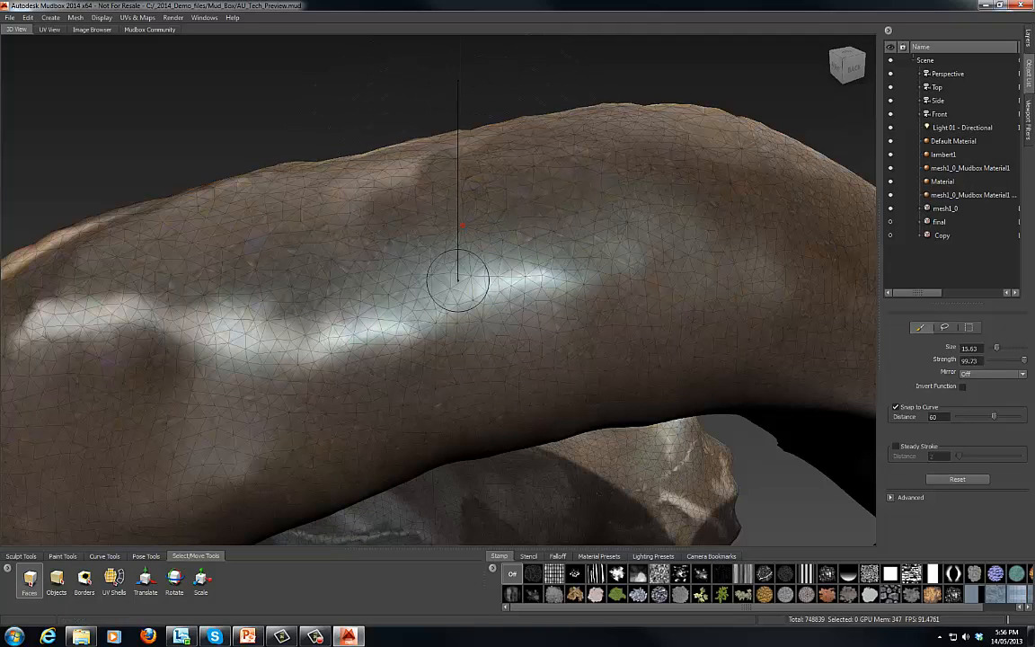
left_click_drag(457, 281, 458, 401)
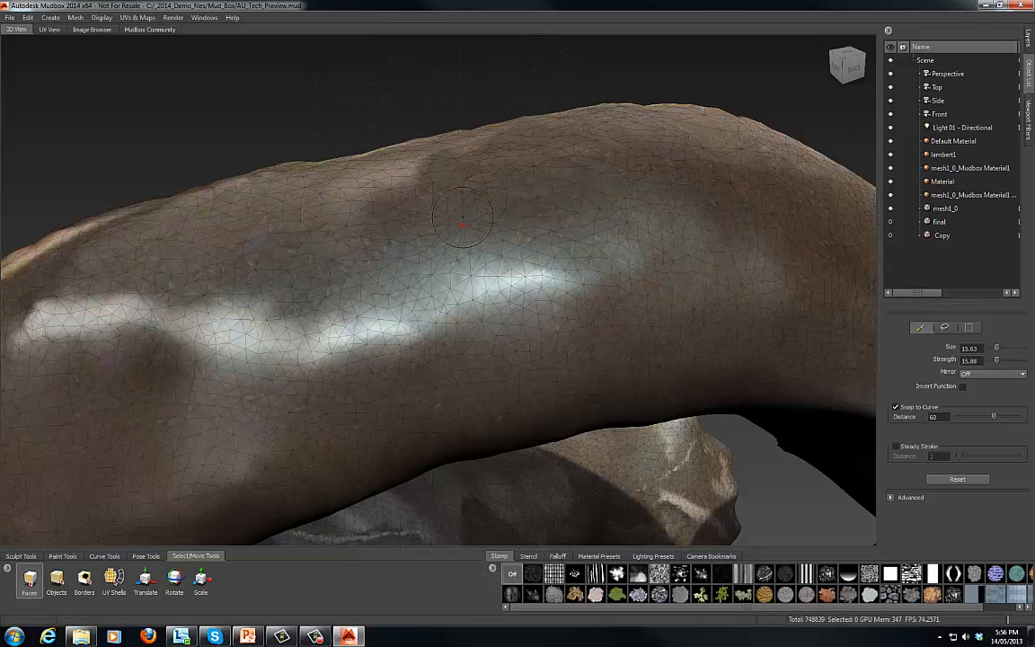
left_click(461, 224)
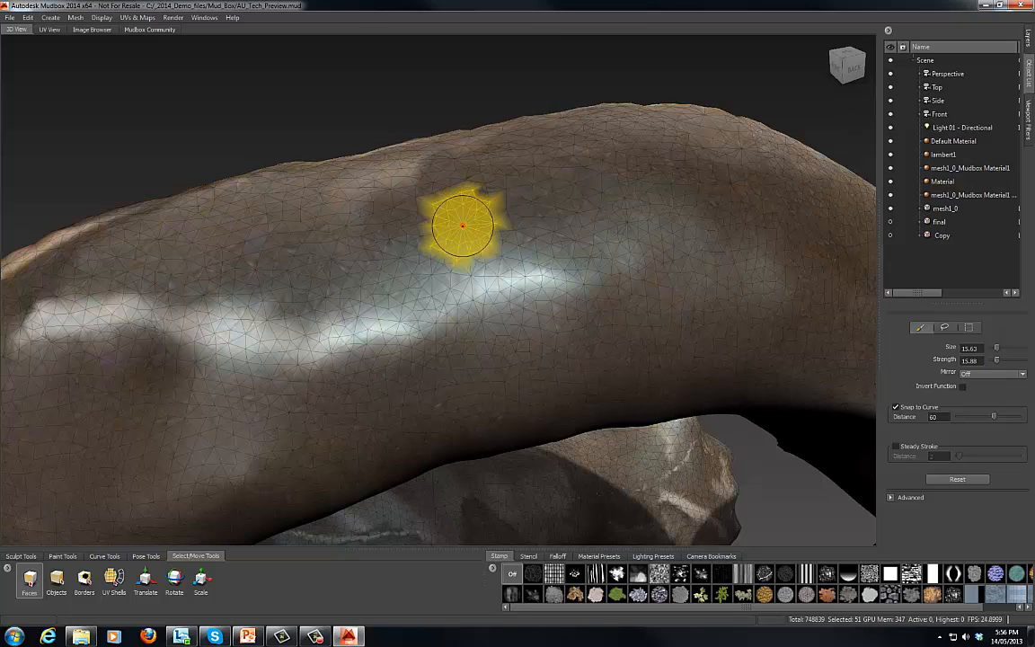
key("Delete")
Select the border of the hole in the ribbon and fill it with Patch
left_click_drag(462, 225, 424, 286, "alt")
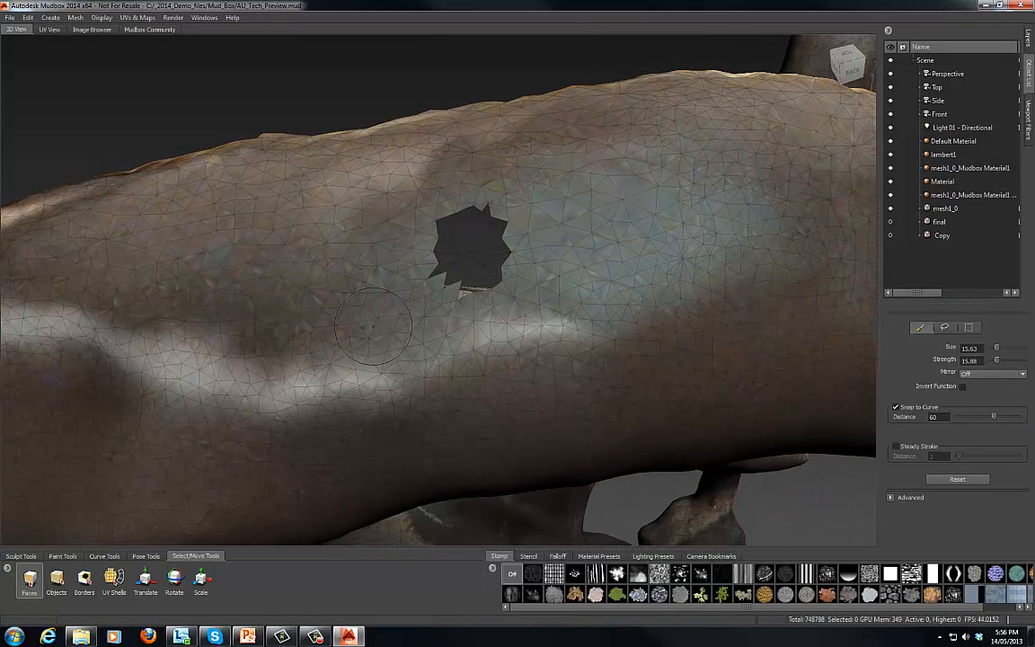
left_click(85, 580)
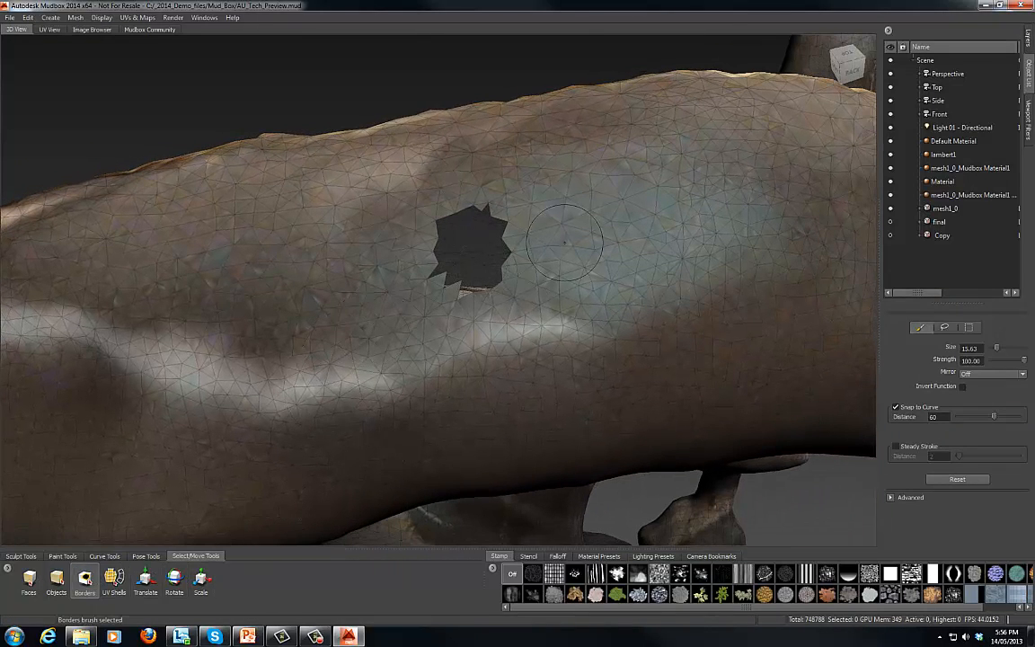
left_click(503, 226)
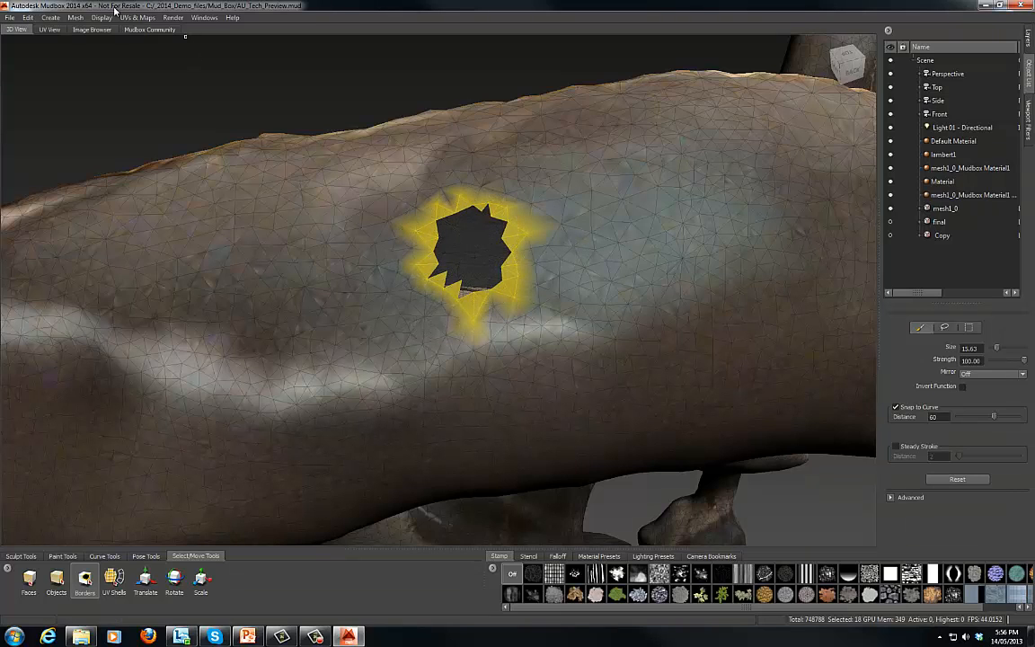
left_click(74, 16)
left_click(93, 158)
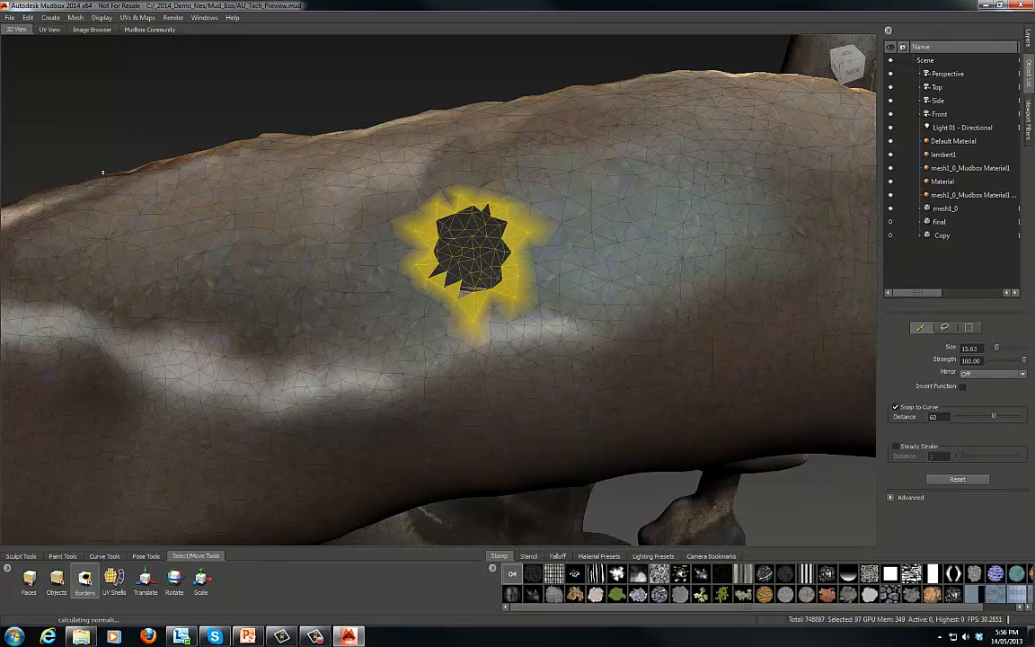
mouse_move(489, 270)
left_mouse_down("alt")
mouse_move(497, 295)
mouse_move(509, 274)
mouse_move(521, 297)
left_mouse_up("alt")
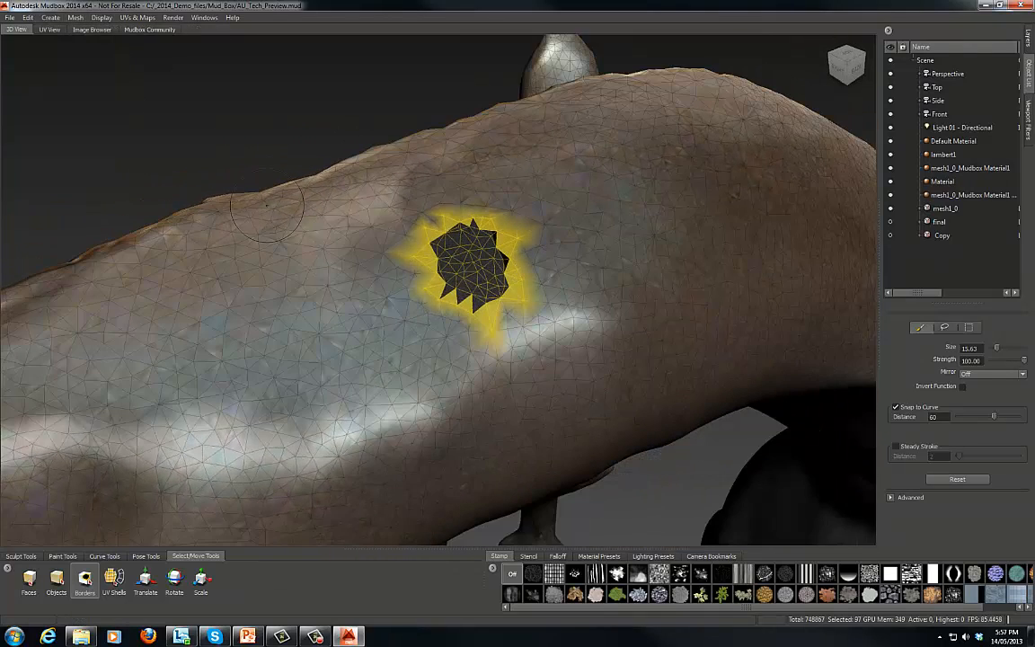
Create UVs for the patched area, generating only the missing ones
left_click(137, 17)
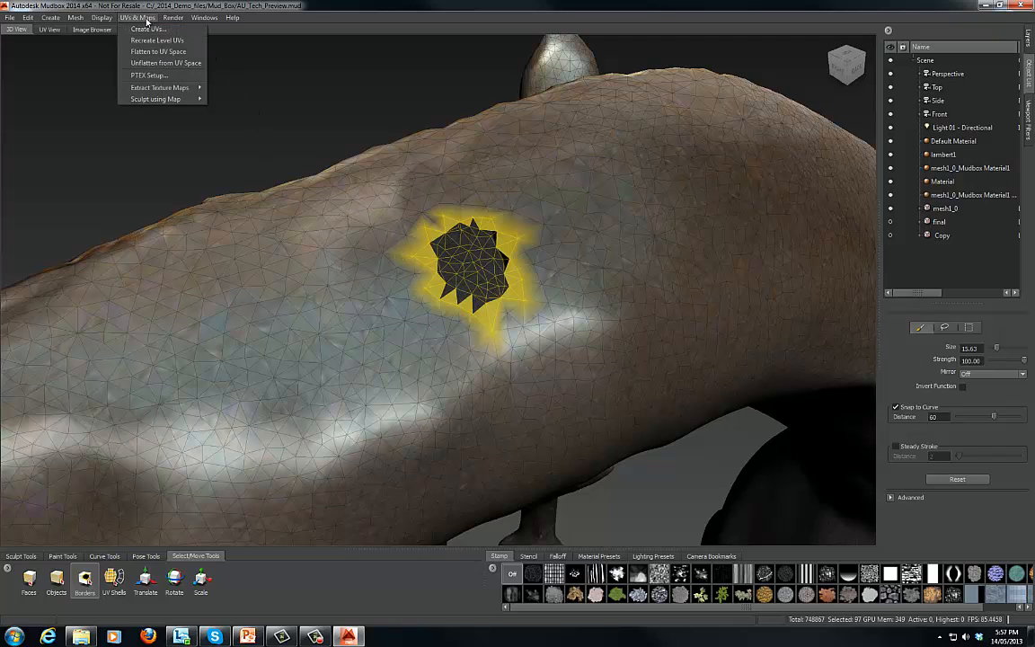
left_click(165, 45)
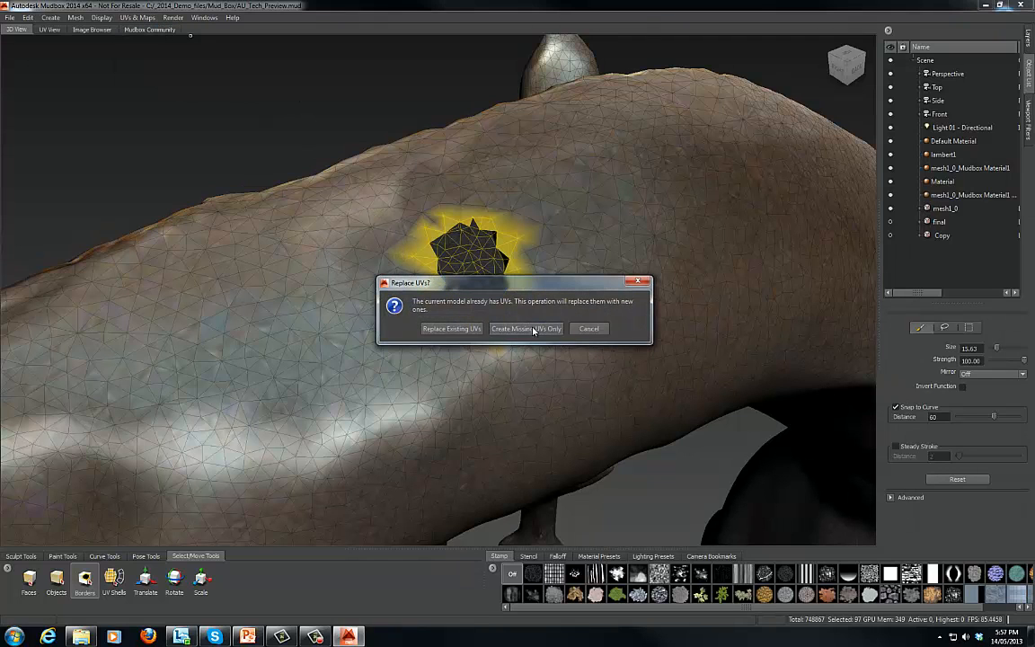
left_click_drag(506, 284, 493, 341)
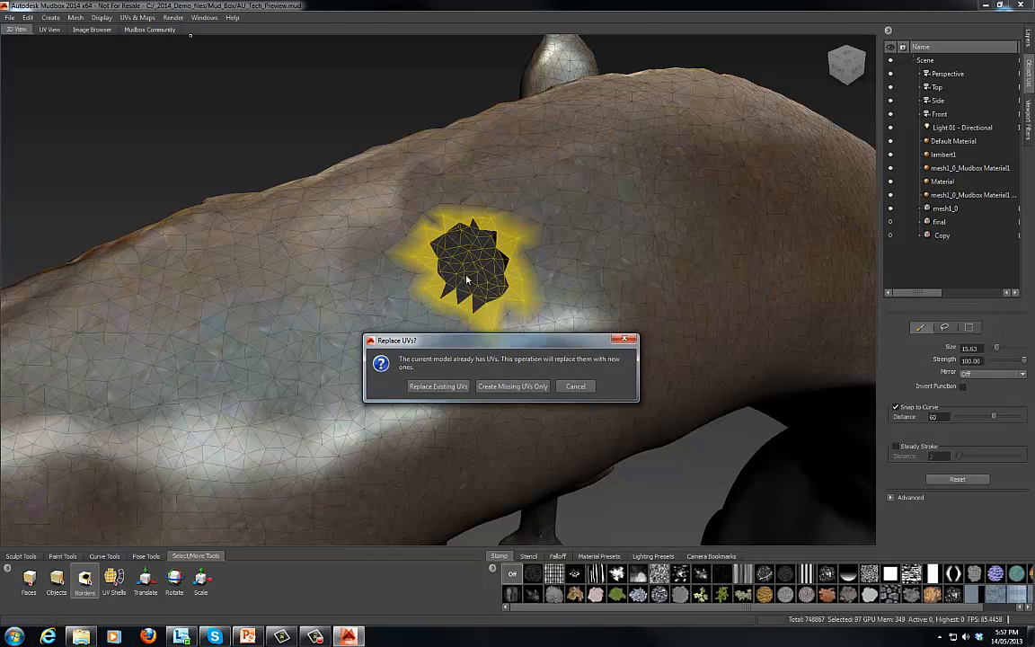
left_click(516, 386)
mouse_move(426, 310)
left_mouse_down("alt")
mouse_move(404, 280)
mouse_move(428, 294)
left_mouse_up("alt")
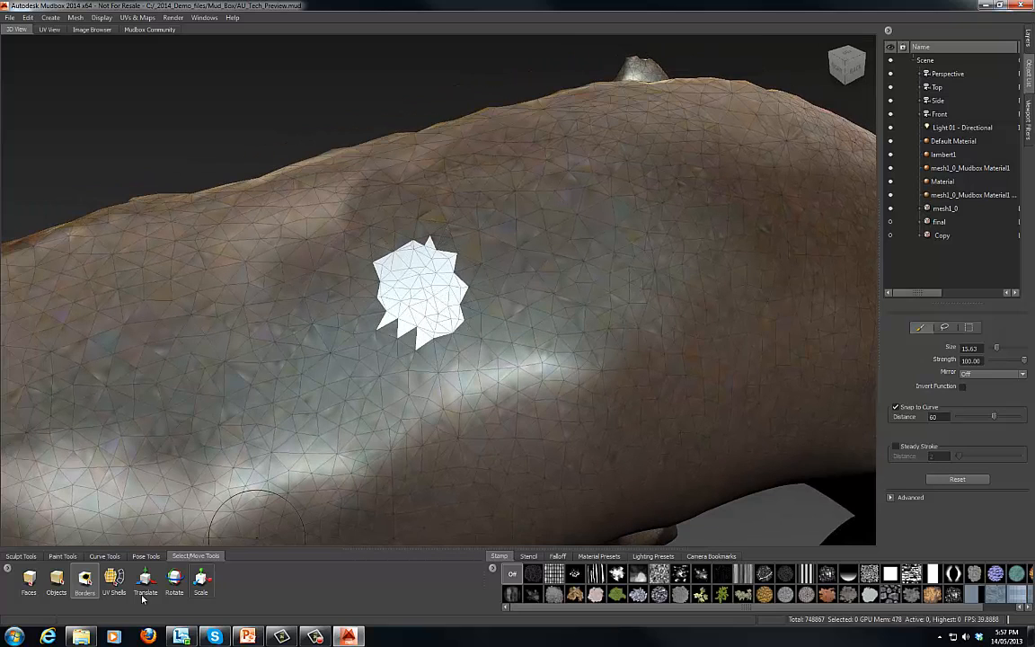
Clone the neighbouring ribbon texture over the blank patch with the Clone tool at size 15.63 and strength 100
left_click(64, 556)
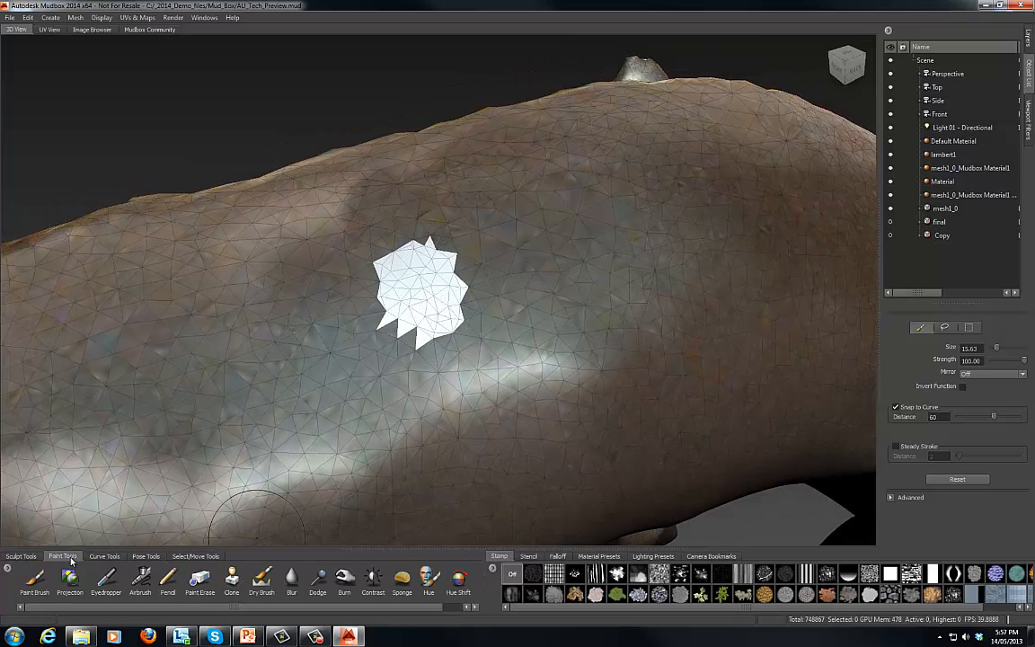
left_click(232, 580)
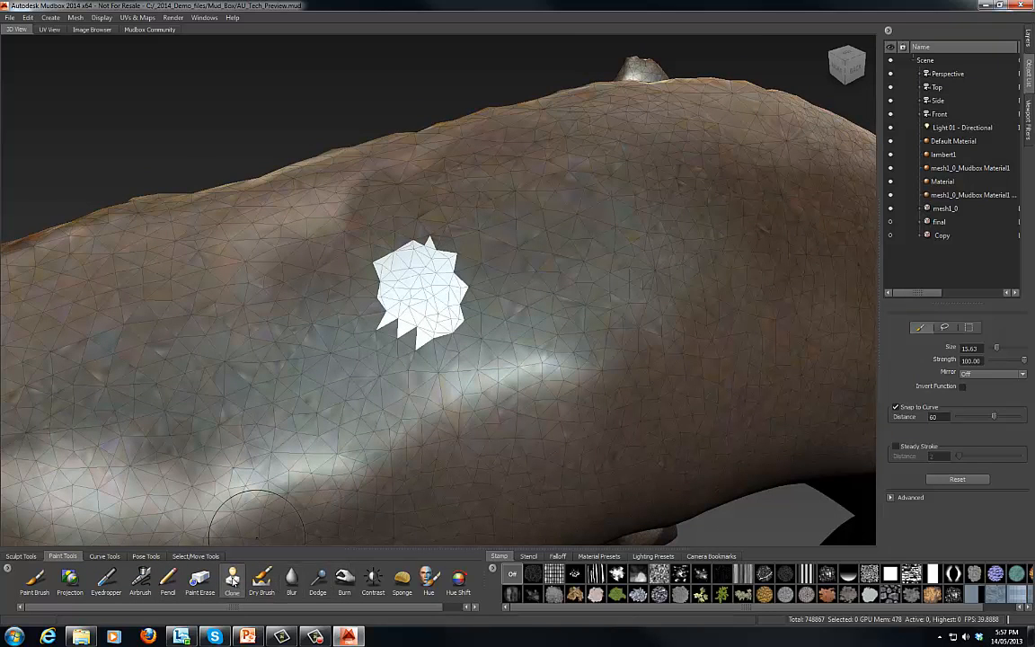
left_click(366, 401, "ctrl")
mouse_move(408, 309)
left_mouse_down()
mouse_move(398, 323)
mouse_move(449, 313)
mouse_move(422, 297)
left_mouse_up()
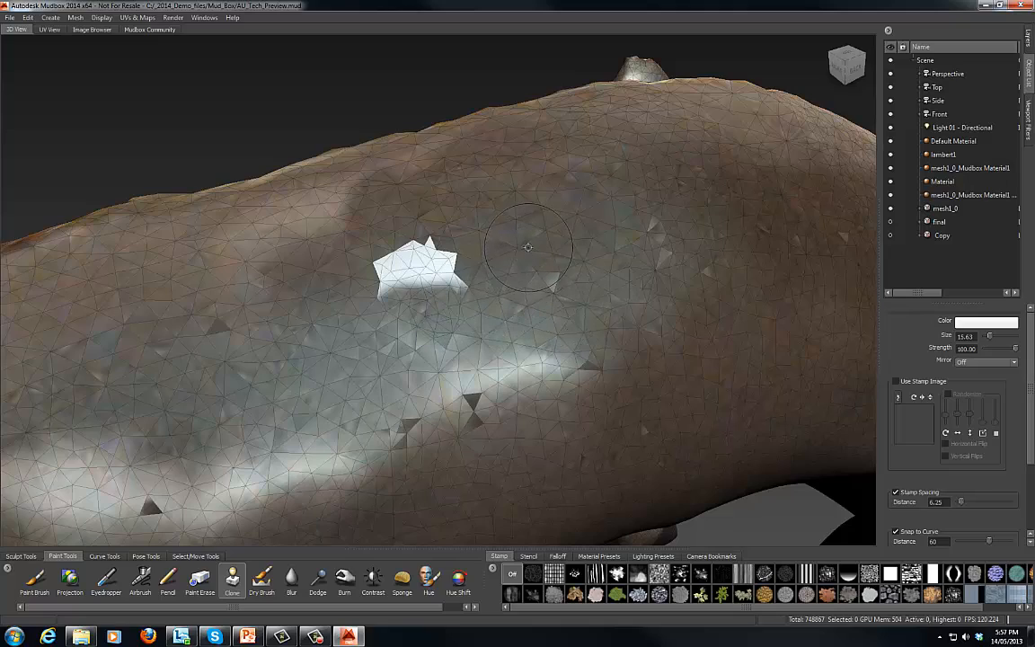
left_click_drag(463, 265, 412, 260)
left_click_drag(412, 260, 386, 238)
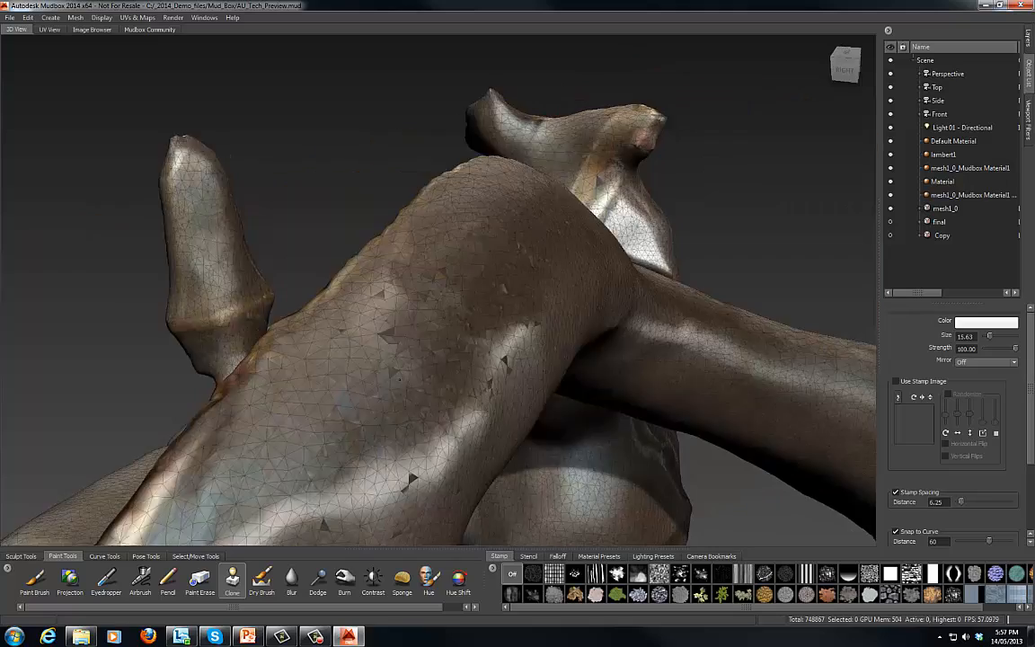
Examine the repaired ribbon from several angles, and the statue's front from the legs up to the head
mouse_move(399, 379)
left_mouse_down("alt")
mouse_move(575, 368)
mouse_move(530, 342)
mouse_move(395, 360)
mouse_move(162, 355)
mouse_move(270, 341)
mouse_move(224, 360)
mouse_move(360, 324)
mouse_move(405, 333)
mouse_move(407, 295)
left_mouse_up("alt")
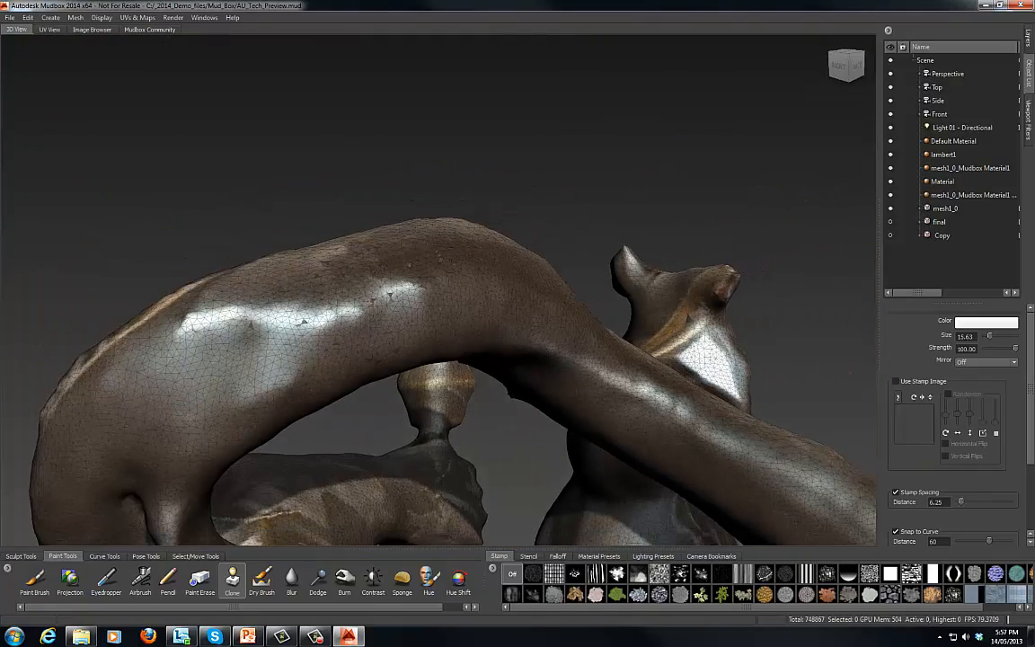
middle_click_drag(572, 422, 485, 189, "alt")
middle_click_drag(575, 377, 359, 292, "alt")
right_click_drag(431, 296, 332, 297, "alt")
left_click_drag(503, 306, 261, 314, "alt")
middle_click_drag(467, 449, 496, 263, "alt")
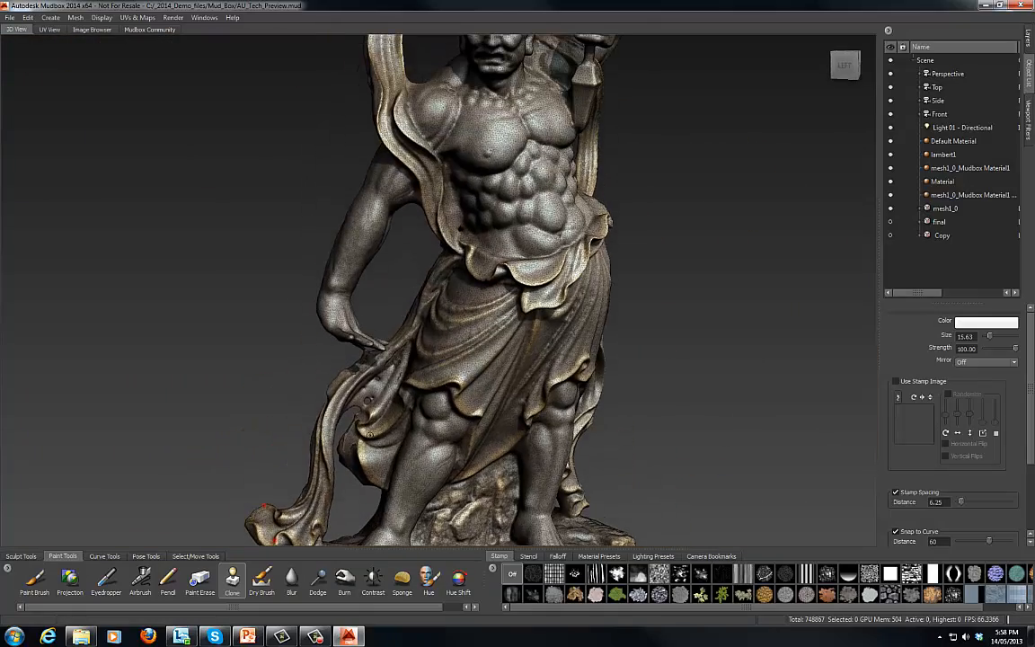
middle_click_drag(367, 400, 416, 417, "alt")
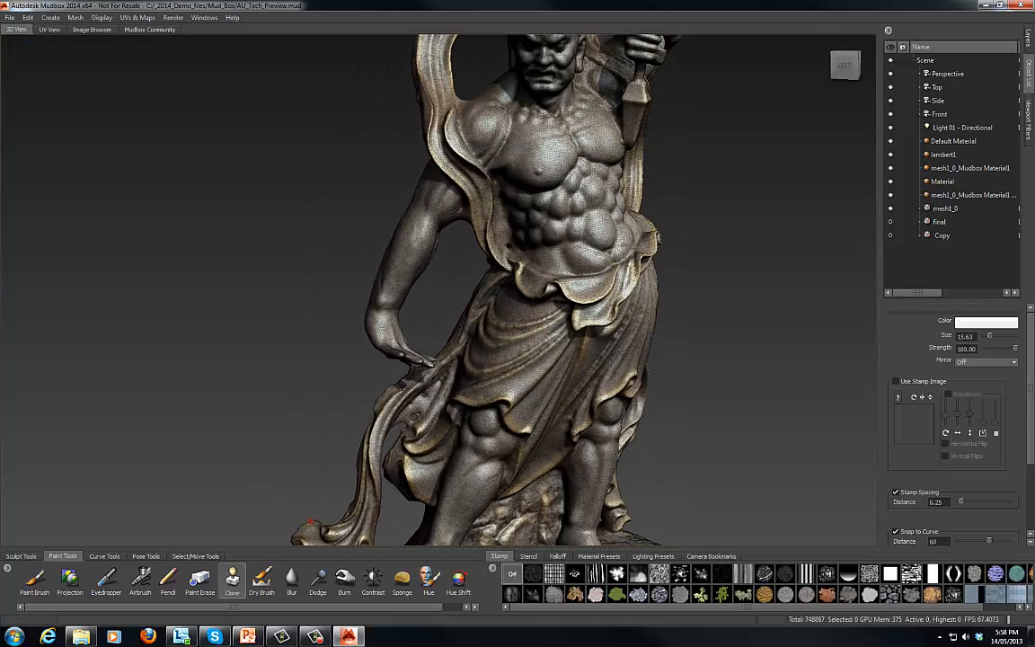
middle_click_drag(512, 216, 449, 404, "alt")
right_click_drag(450, 404, 490, 404, "alt")
left_click_drag(489, 404, 454, 407, "alt")
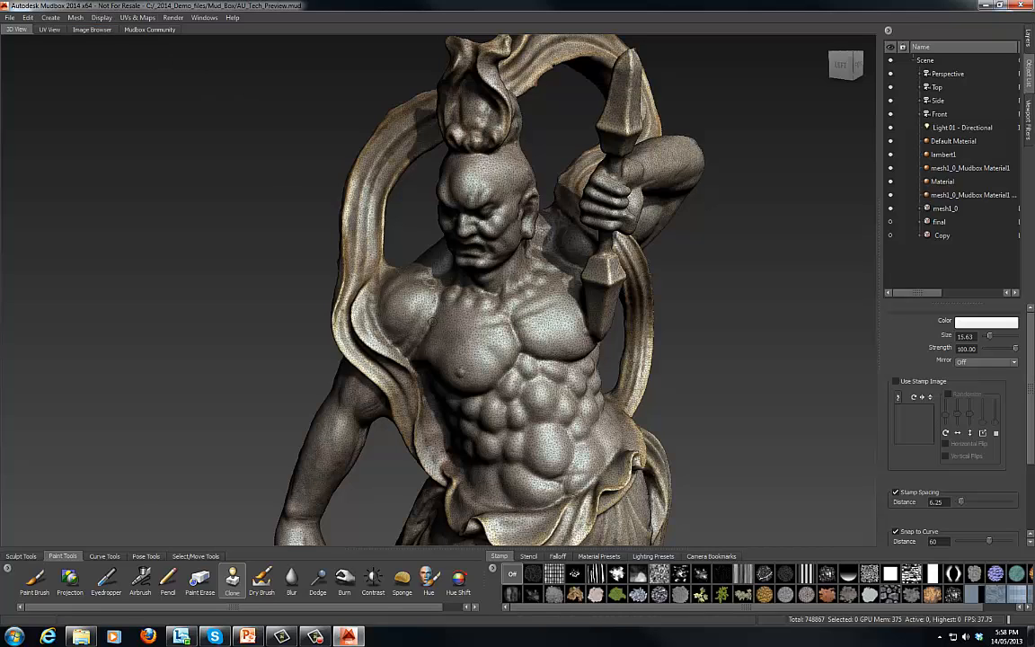
Select the whole statue mesh and create a reduced version of it with 50% mesh reduction
left_click(195, 557)
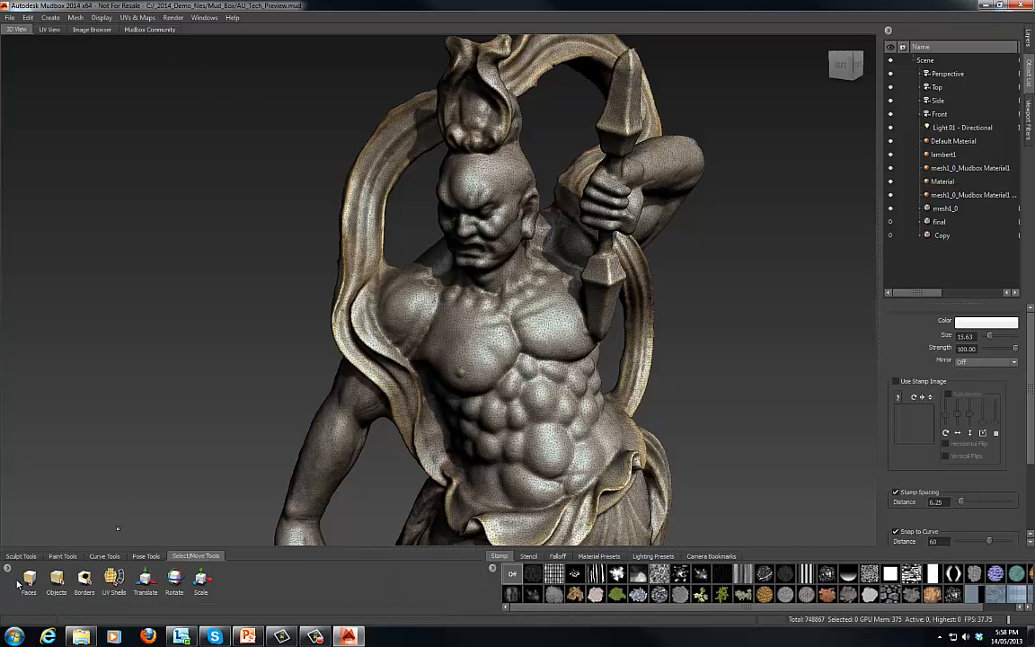
left_click(63, 581)
left_click(438, 329)
left_click(74, 17)
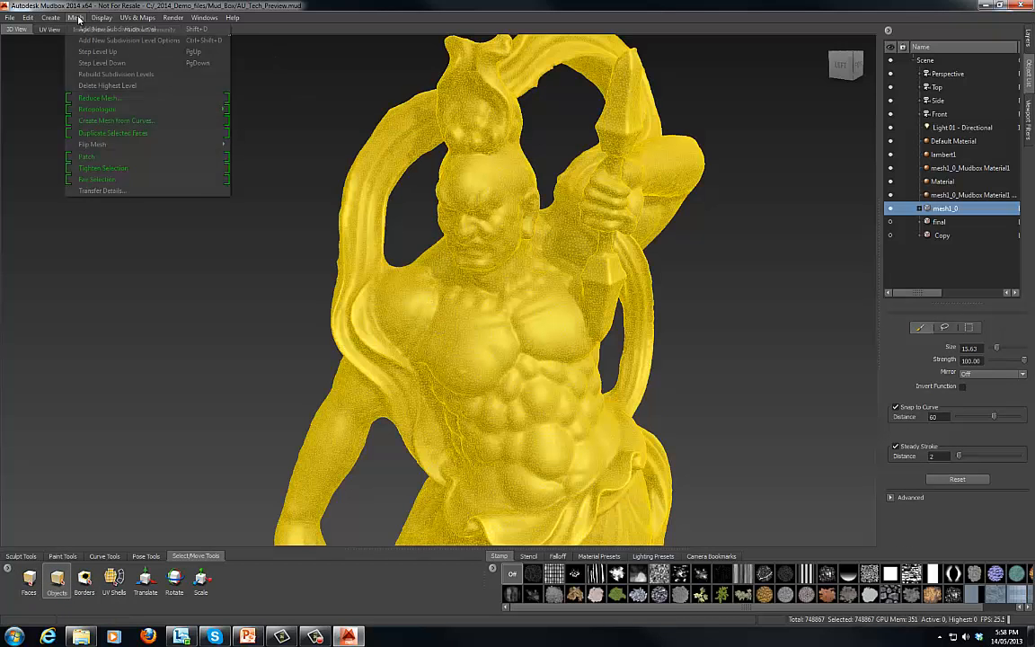
left_click(117, 98)
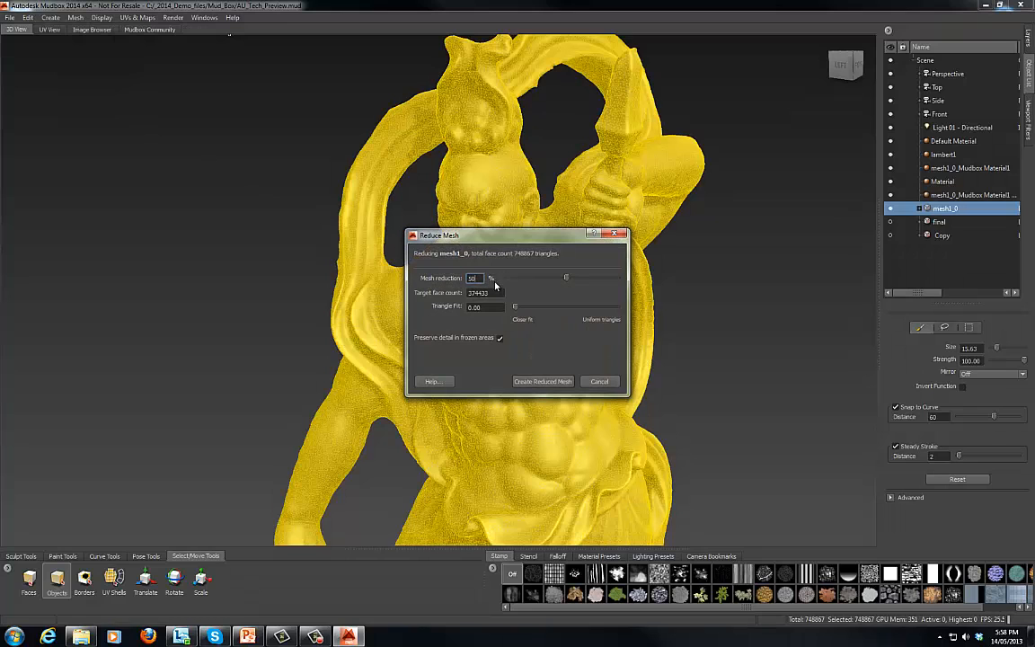
left_click(542, 382)
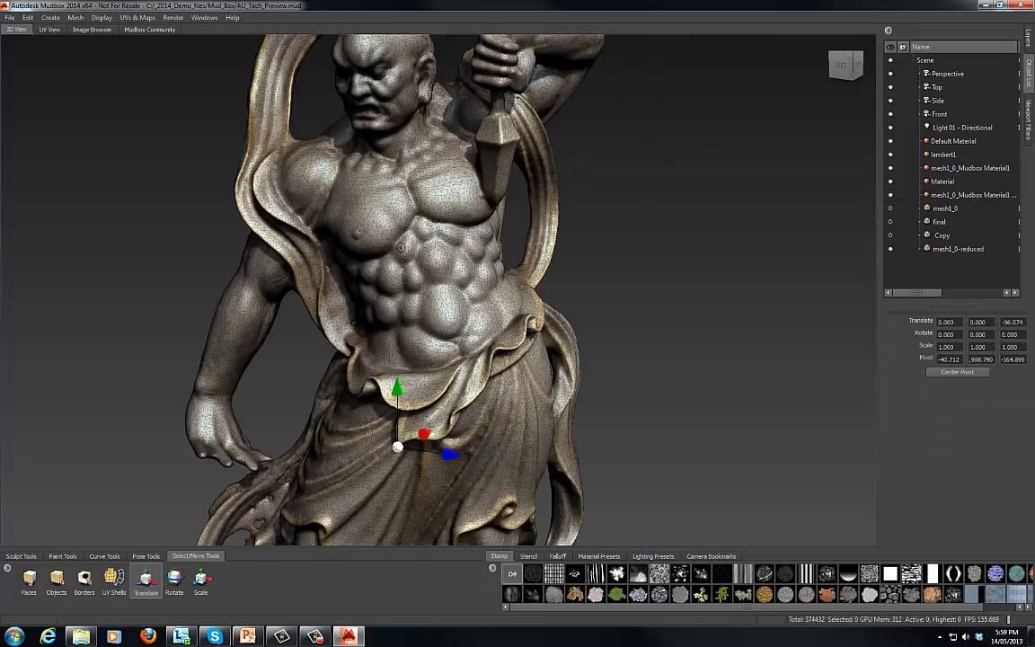
Inspect the reduced mesh up close on the statue's face, chest and raised hand, and return to the overall figure
left_click_drag(400, 248, 373, 256, "alt")
middle_click_drag(441, 224, 460, 357, "alt")
right_click_drag(445, 270, 530, 269, "alt")
right_click_drag(484, 176, 539, 178, "alt")
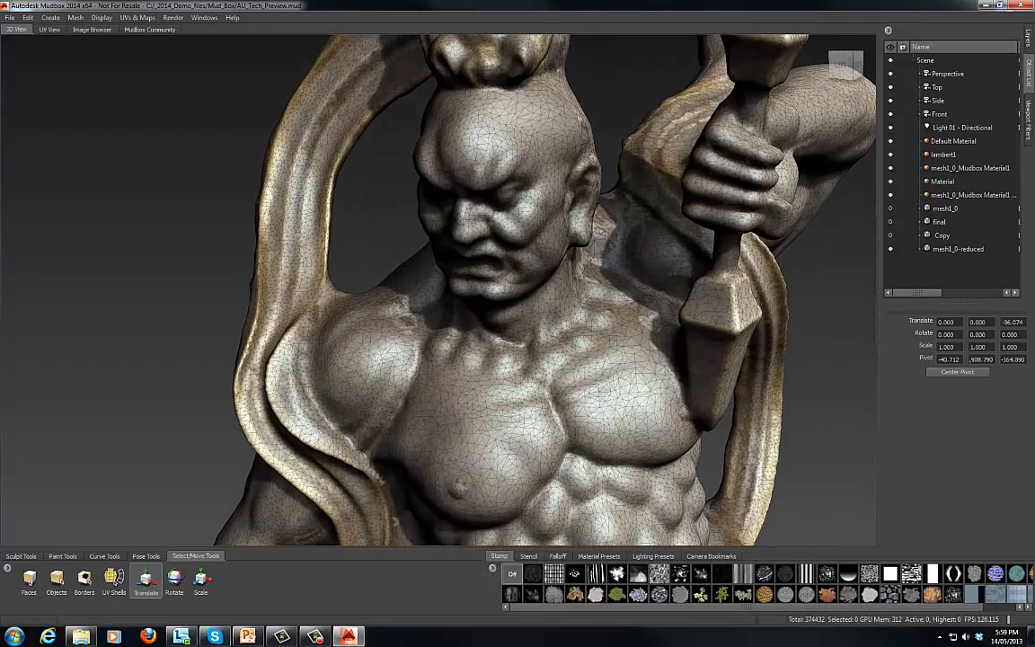
key("a")
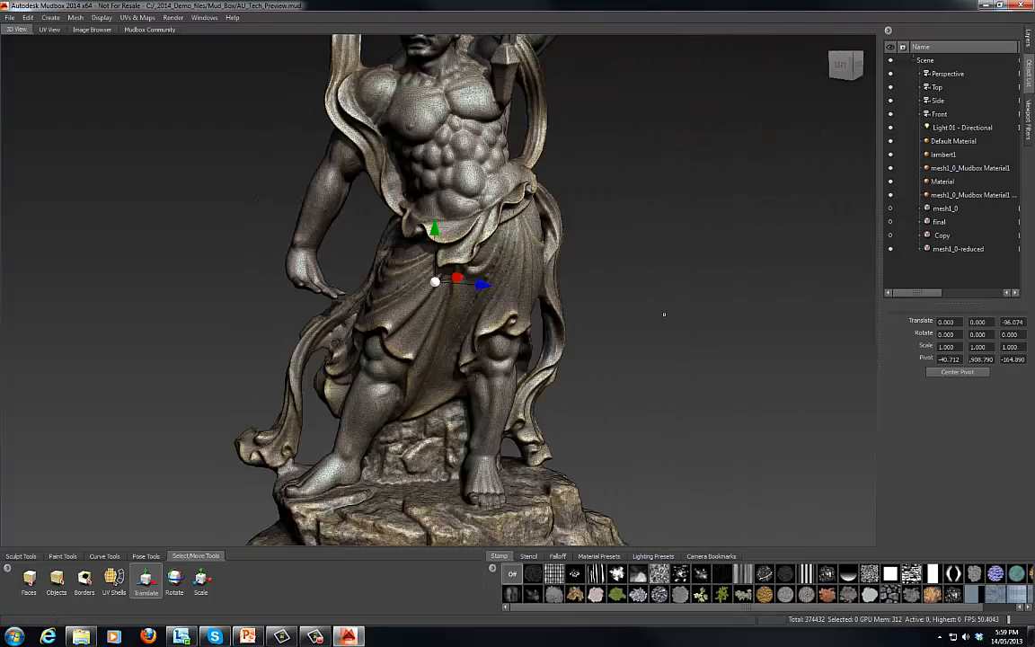
Show the final mesh and hide mesh1_0-reduced
middle_click_drag(565, 166, 596, 310, "alt")
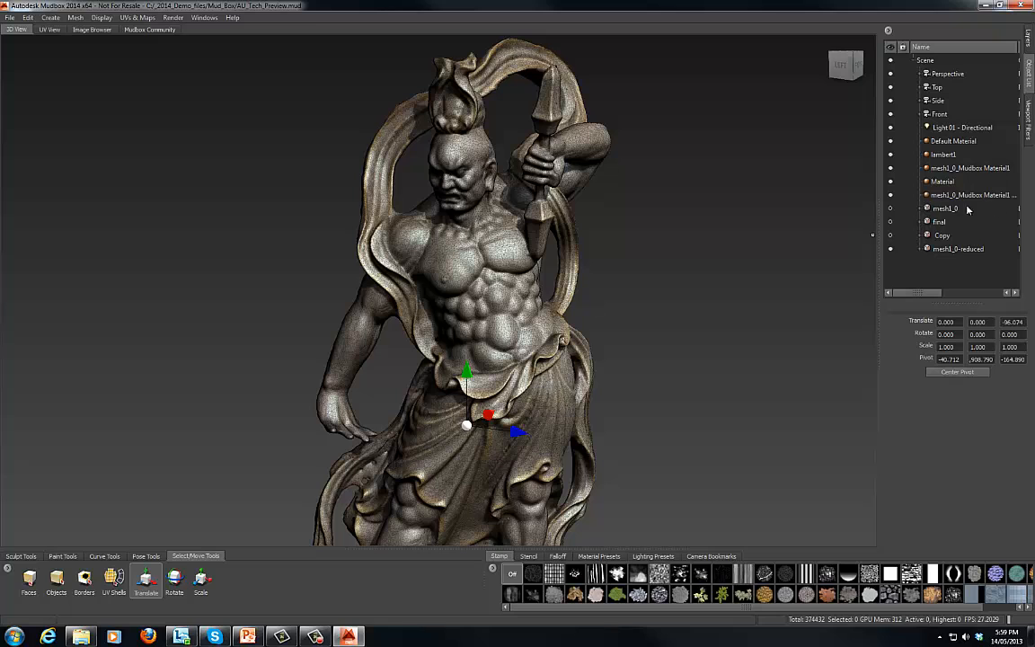
left_click(890, 222)
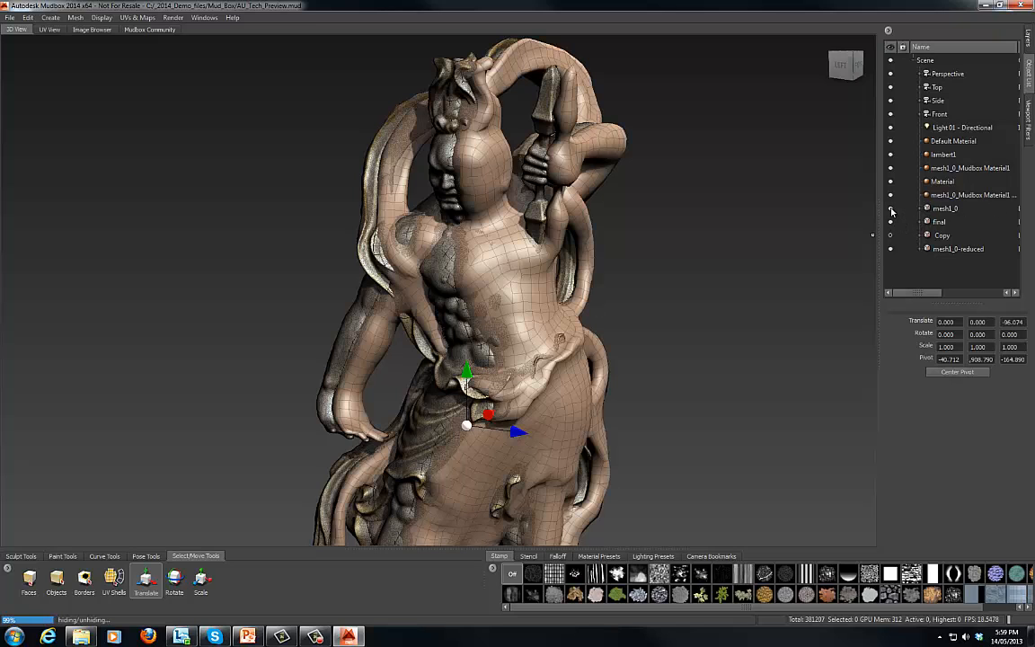
left_click(891, 249)
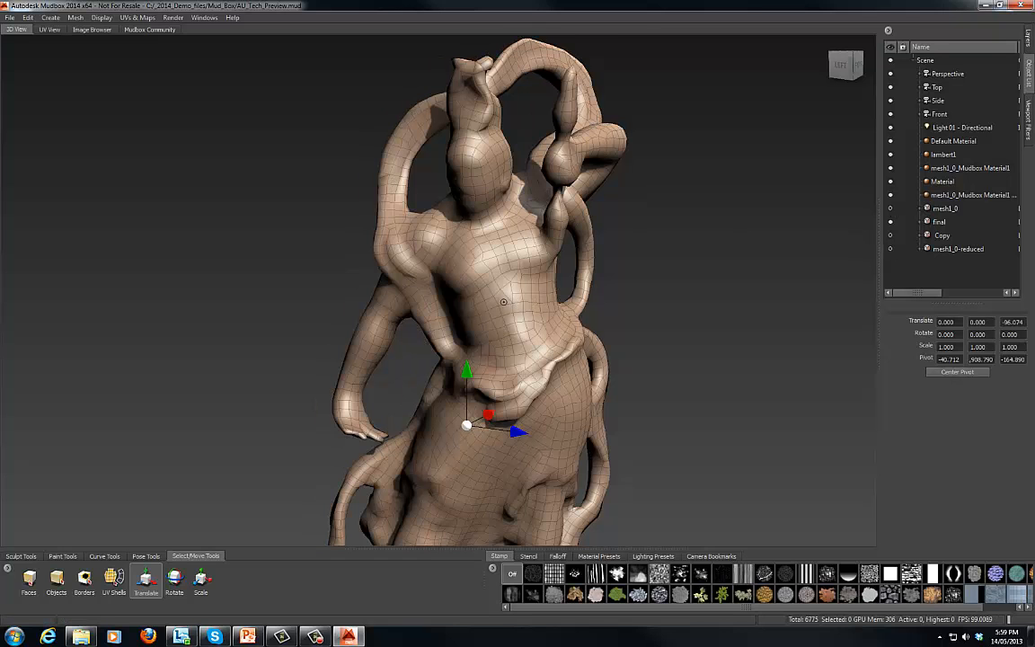
Examine the retopologized final mesh from the front, viewing the whole figure from head to base
middle_click_drag(454, 271, 442, 242, "alt")
right_click_drag(442, 242, 437, 319, "alt")
left_click_drag(437, 319, 479, 305, "alt")
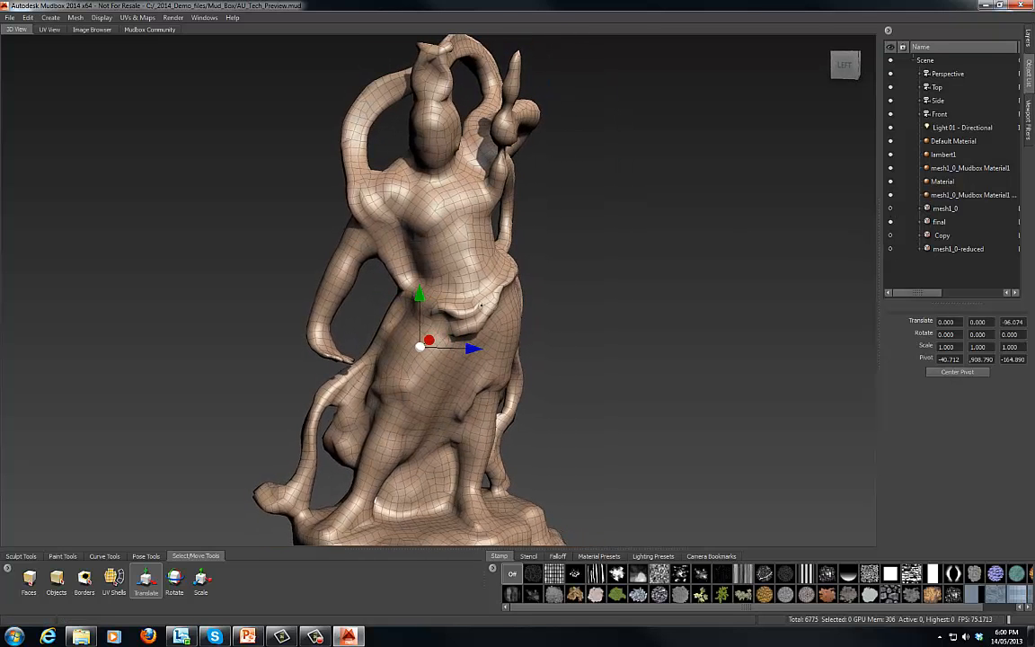
mouse_move(457, 235)
left_mouse_down("alt")
mouse_move(430, 246)
mouse_move(438, 235)
left_mouse_up("alt")
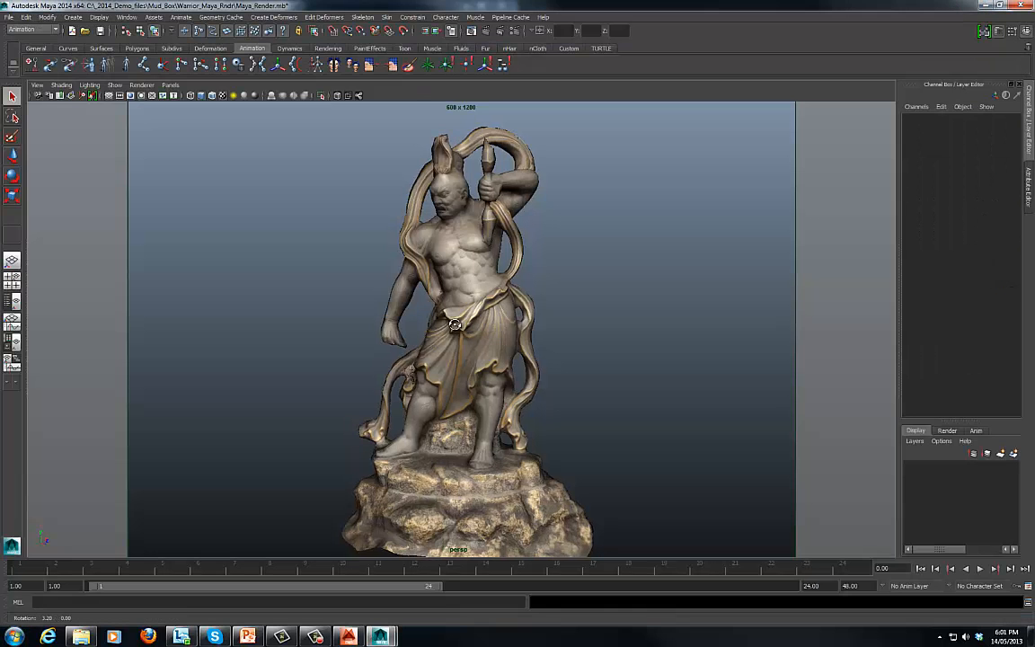
Switch to Maya and view the textured warrior statue from several sides, selecting it briefly to check its wireframe
left_click_drag(341, 287, 407, 289, "alt")
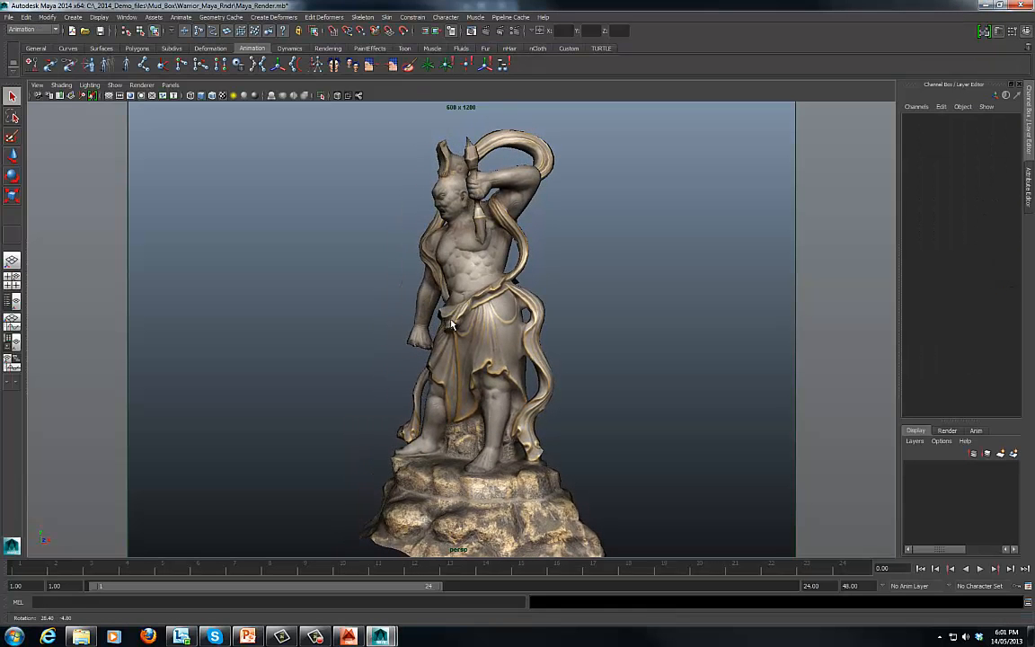
left_click(493, 268)
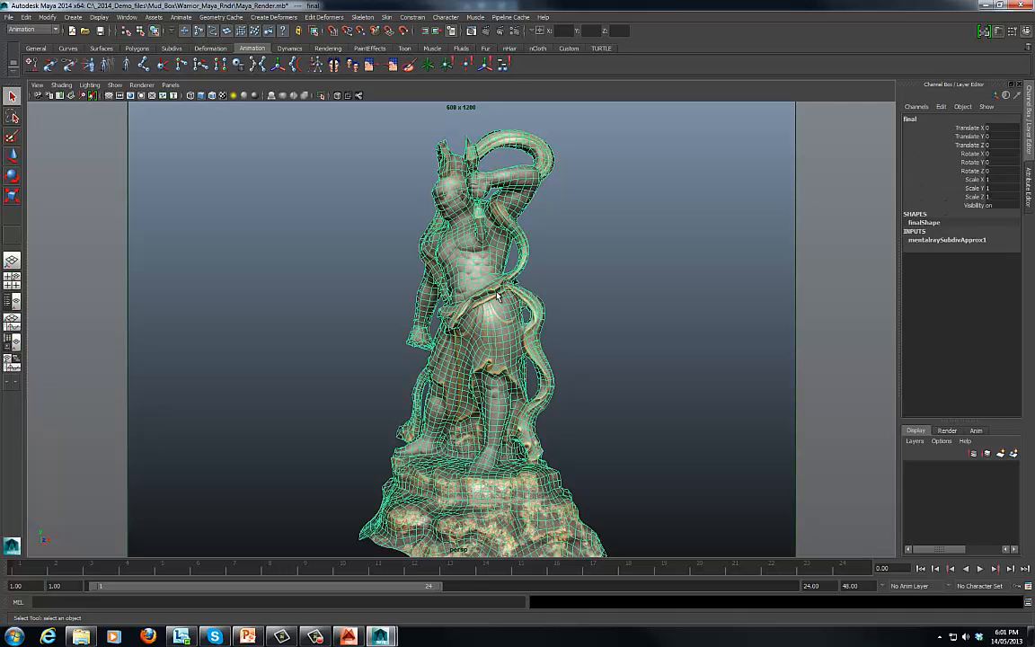
left_click_drag(471, 305, 442, 284, "alt")
left_click(549, 289)
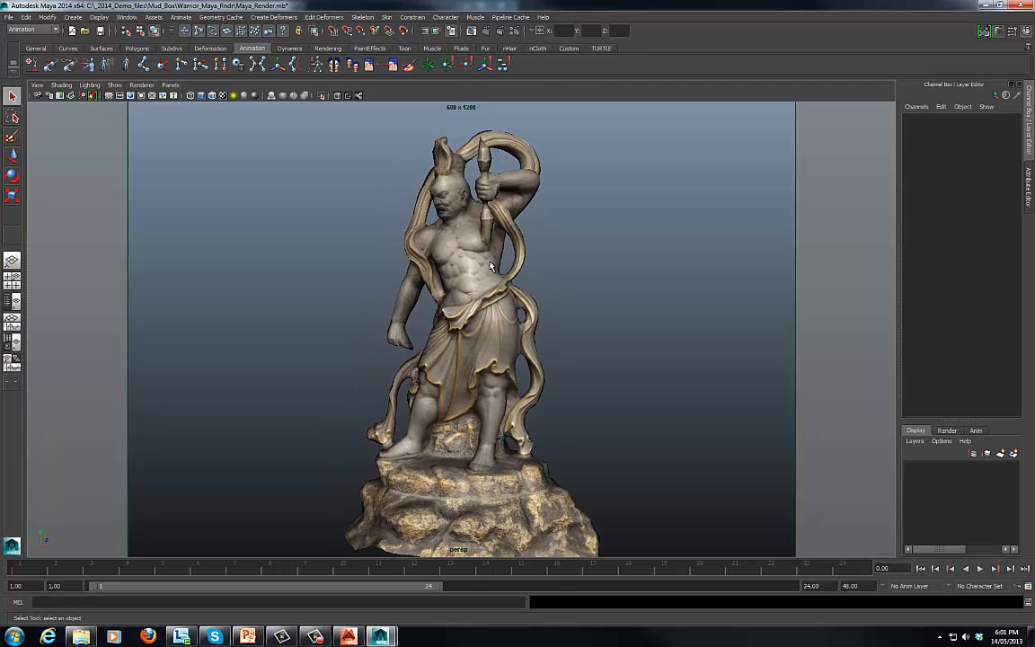
Select the final statue mesh again, inspect its wireframe up close around the torso, side and front, and deselect it
left_click_drag(463, 255, 467, 272, "alt")
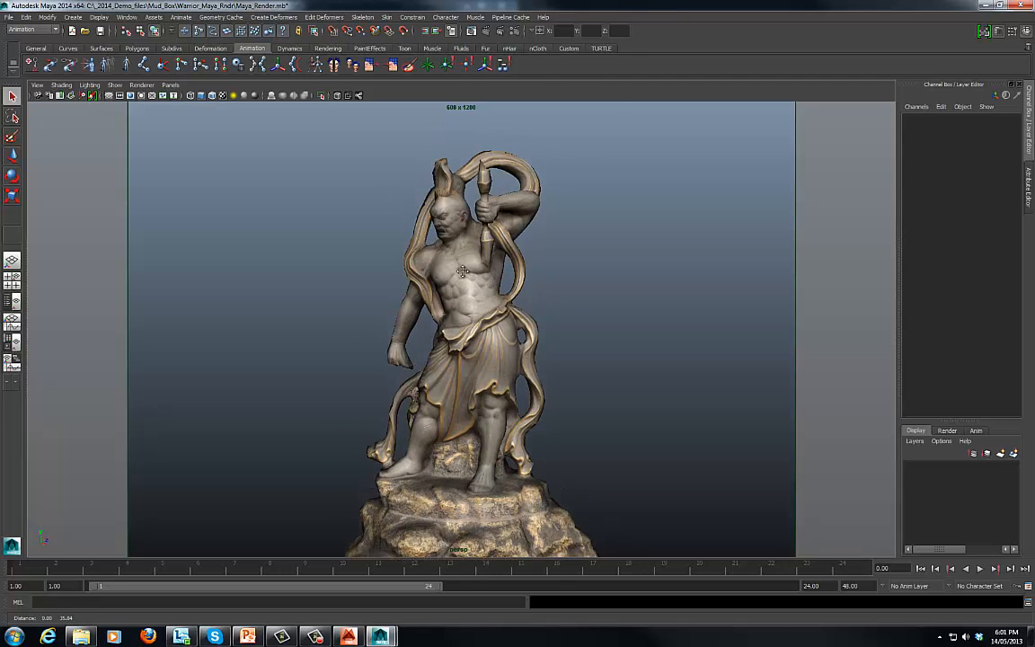
right_click_drag(467, 273, 665, 271, "alt")
left_click_drag(464, 300, 590, 308, "alt")
left_click(465, 254)
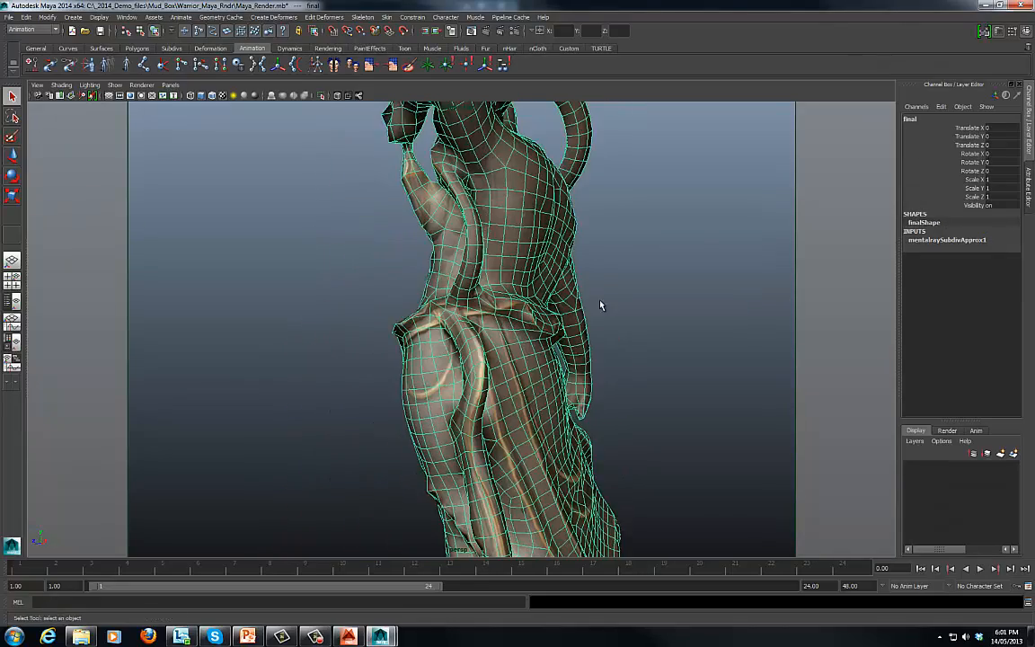
right_click_drag(589, 308, 396, 277, "alt")
middle_click_drag(511, 332, 490, 269, "alt")
left_click_drag(470, 311, 496, 317, "alt")
scroll(488, 251, "up", 5)
middle_click_drag(485, 268, 492, 324, "alt")
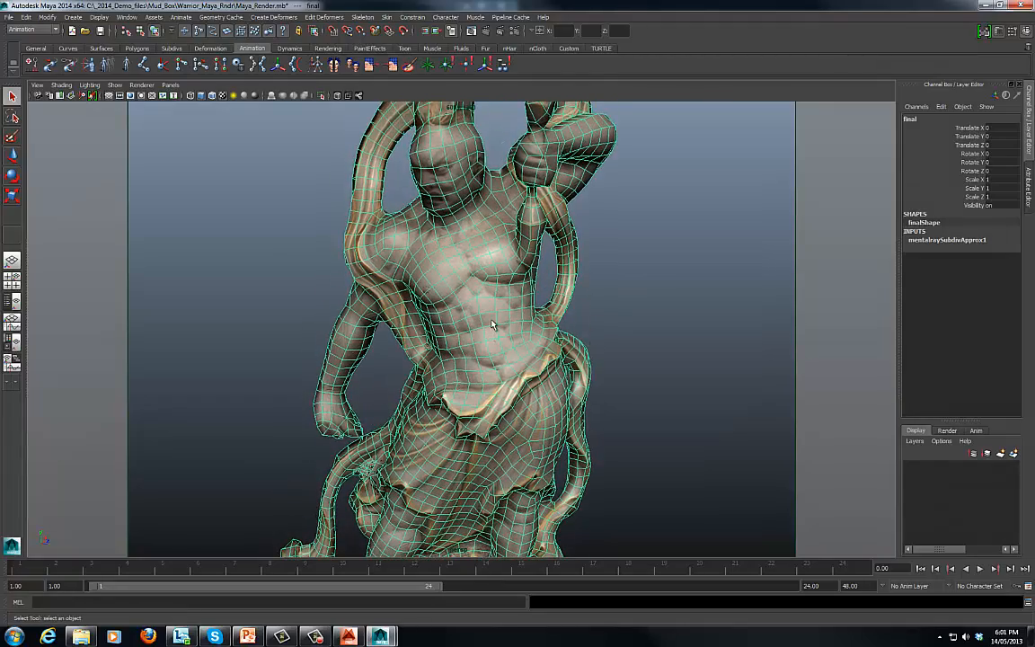
left_click_drag(492, 320, 535, 303, "alt")
left_click(631, 264)
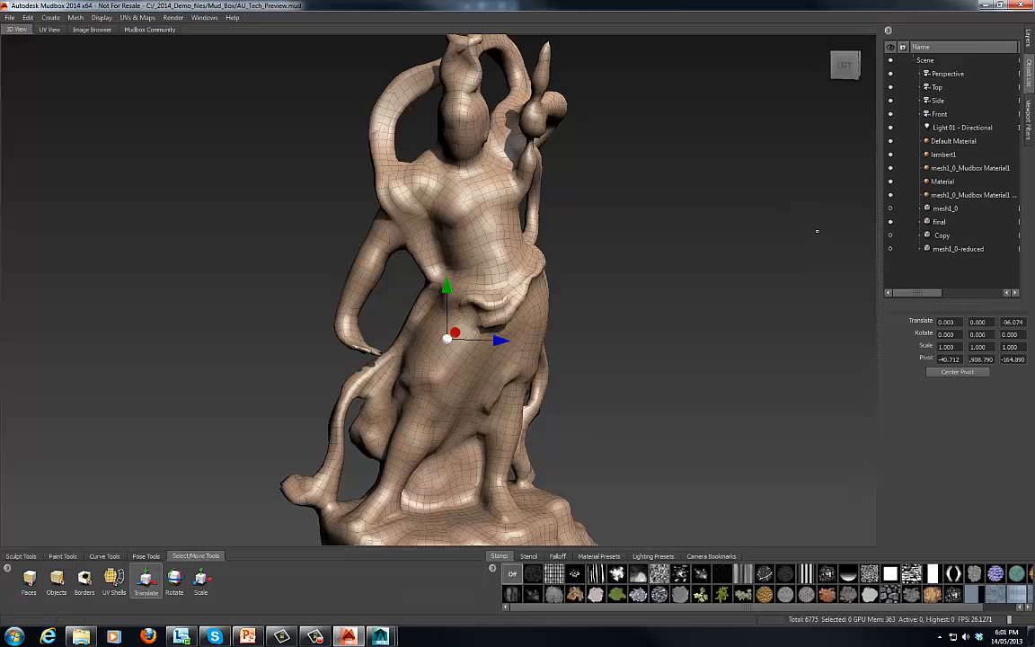
Switch back to Mudbox, show mesh1_0-reduced and hide the final mesh
left_click(890, 234)
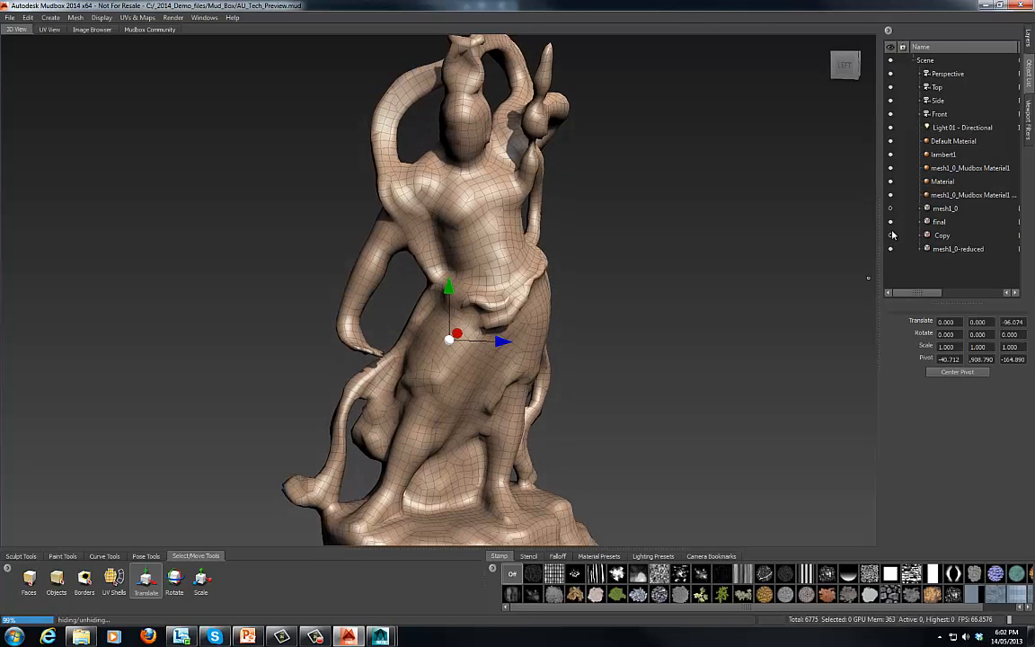
left_click(890, 222)
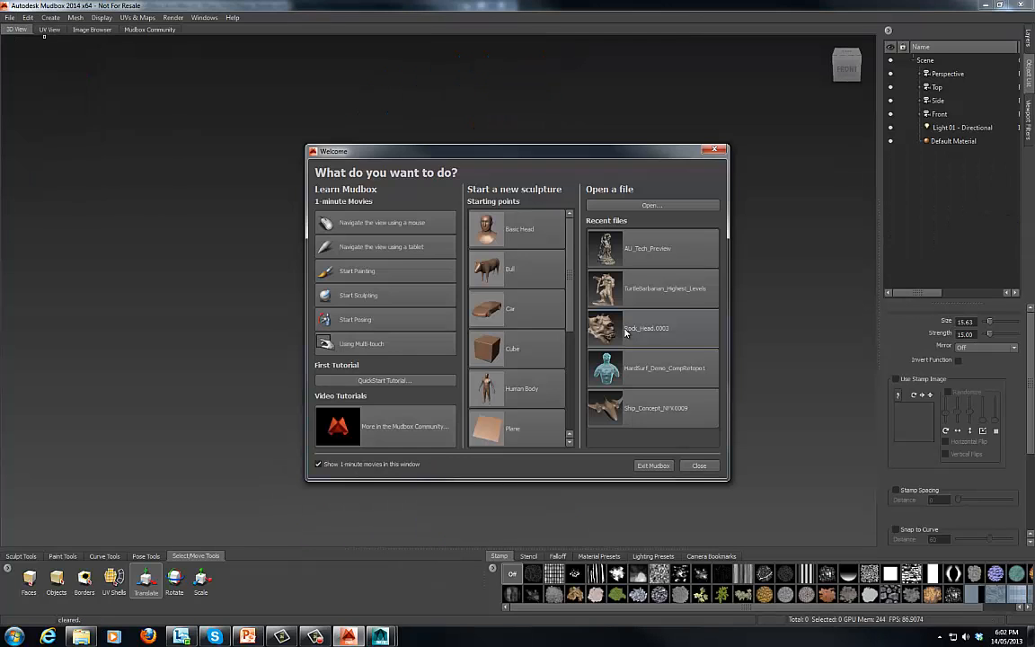
Start a new sculpture from the Cube starting point and view the cube from different sides
left_click(509, 350)
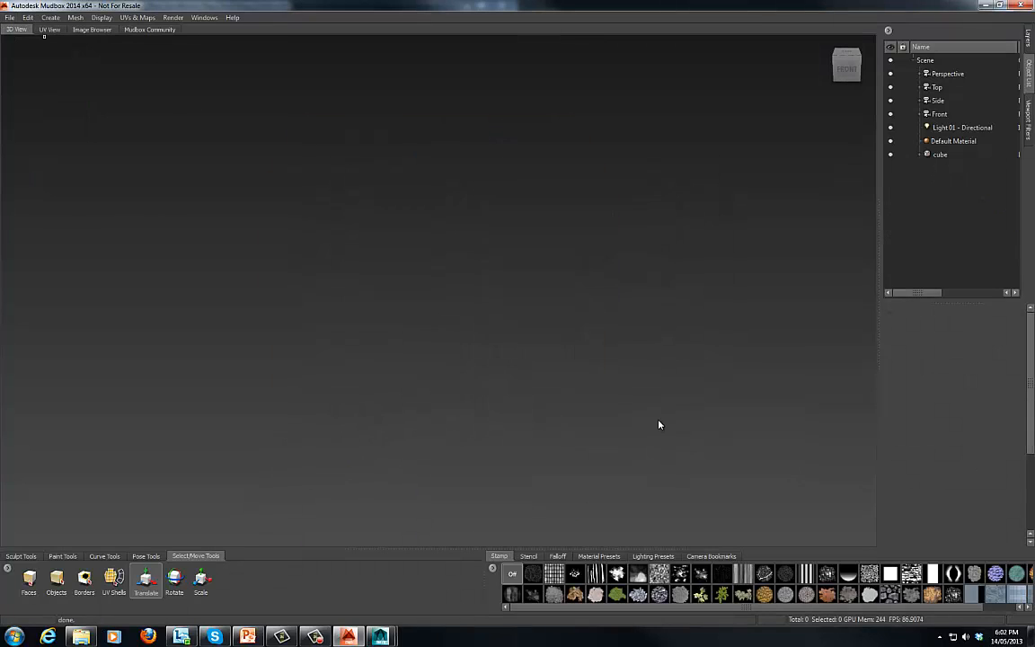
left_click_drag(273, 332, 404, 317, "alt")
middle_click_drag(404, 316, 438, 315, "alt")
left_click_drag(438, 314, 321, 316, "alt")
left_click_drag(445, 312, 491, 326, "alt")
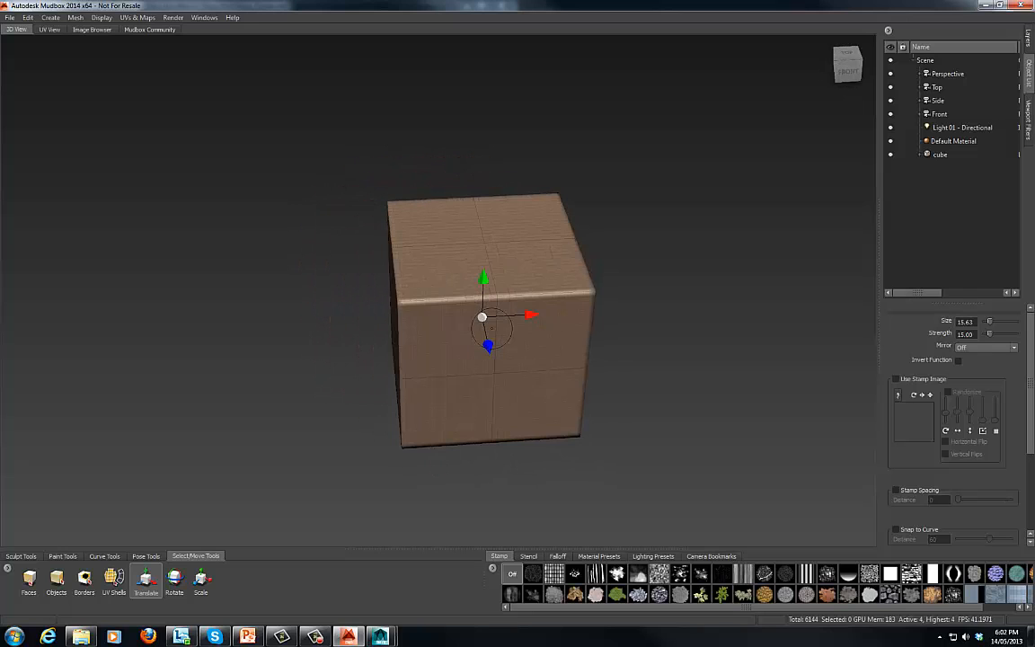
With the Grab brush enlarged to size 112.33, pull one upper corner of the cube far outward and raise its top edge
left_click(22, 556)
left_click(82, 579)
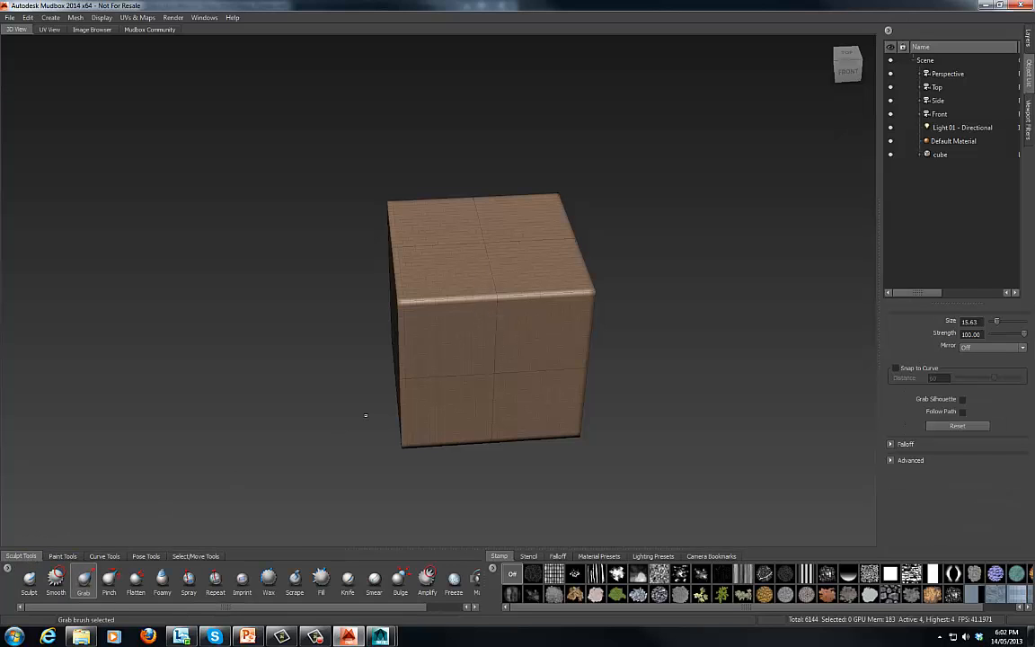
middle_click_drag(577, 276, 419, 284, "alt")
right_click_drag(419, 284, 326, 303, "alt")
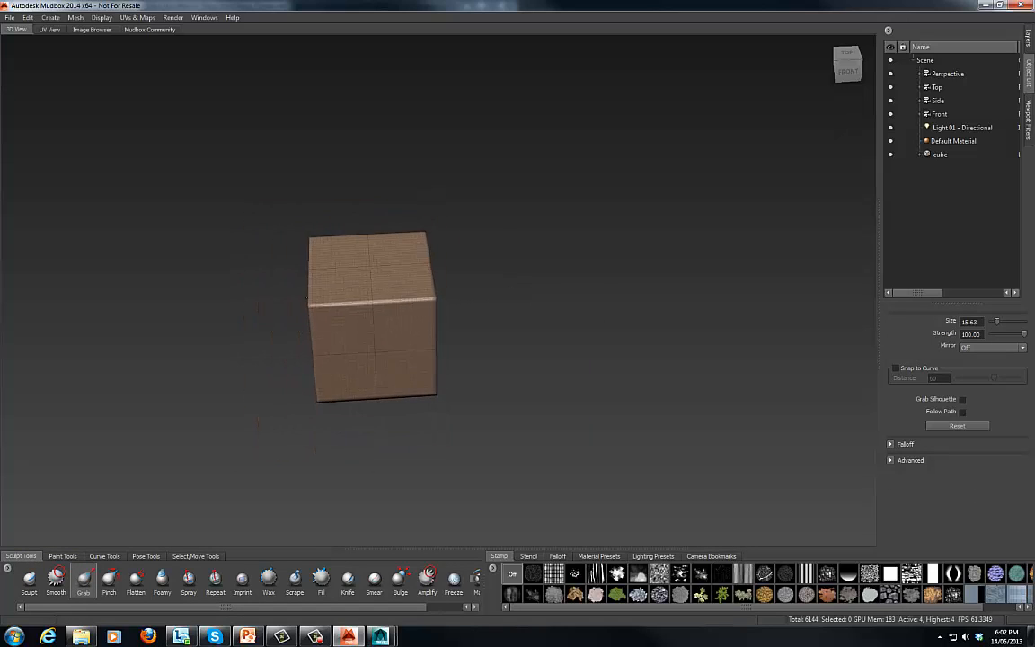
left_click_drag(326, 303, 327, 298, "alt")
left_click_drag(437, 294, 444, 294, "alt")
key("b")
left_click_drag(438, 294, 603, 282)
left_click_drag(378, 350, 436, 347, "alt")
left_click_drag(404, 285, 433, 217)
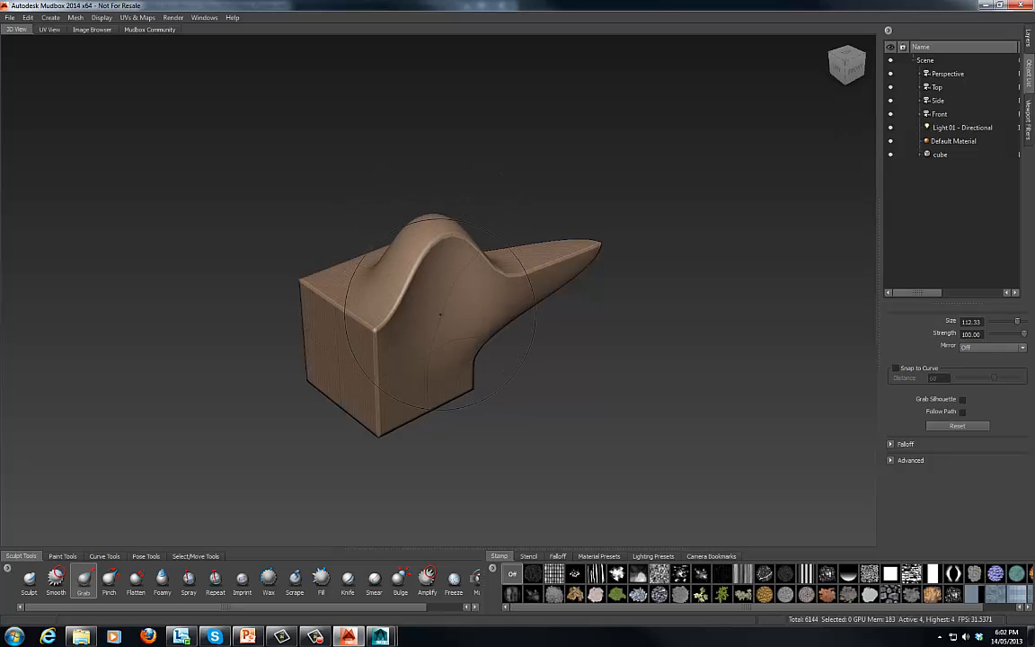
Pull another side of the cube outward into an arm with the Grab brush and reshape the form's upper part
left_click_drag(441, 314, 584, 361, "alt")
mouse_move(611, 269)
left_mouse_down("alt")
mouse_move(503, 316)
mouse_move(572, 313)
left_mouse_up("alt")
mouse_move(503, 359)
left_mouse_down()
mouse_move(504, 404)
mouse_move(386, 368)
left_mouse_up()
mouse_move(376, 238)
left_mouse_down("alt")
mouse_move(510, 381)
mouse_move(225, 274)
left_mouse_up("alt")
mouse_move(489, 256)
left_mouse_down()
mouse_move(616, 260)
mouse_move(513, 270)
mouse_move(450, 235)
left_mouse_up()
right_click_drag(450, 235, 680, 234, "alt")
middle_click_drag(431, 158, 465, 261, "alt")
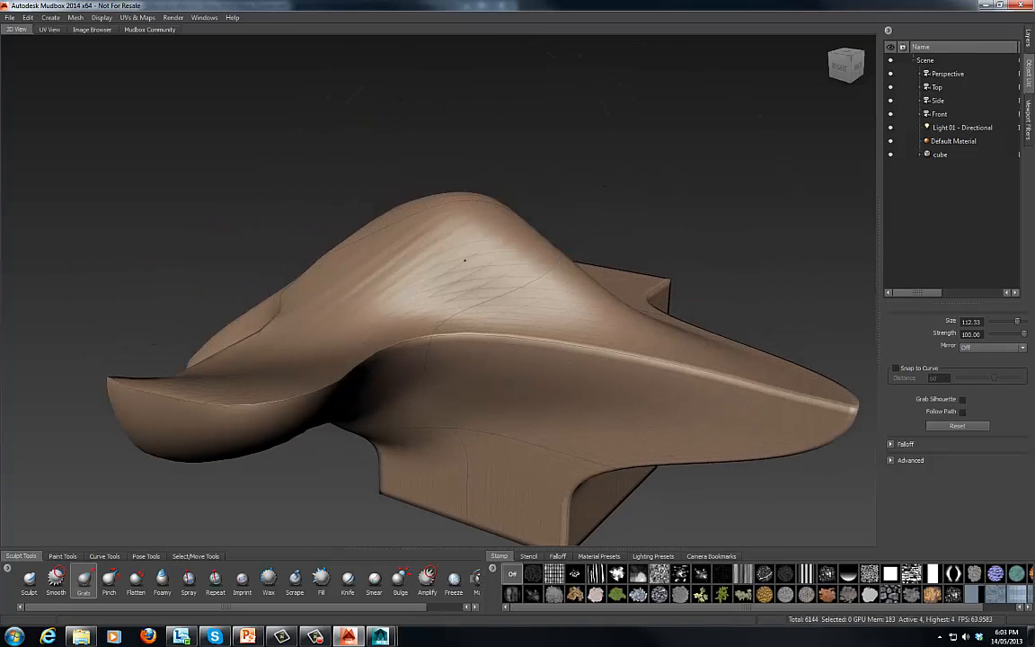
middle_click_drag(423, 362, 458, 276, "alt")
right_click_drag(458, 276, 357, 263, "alt")
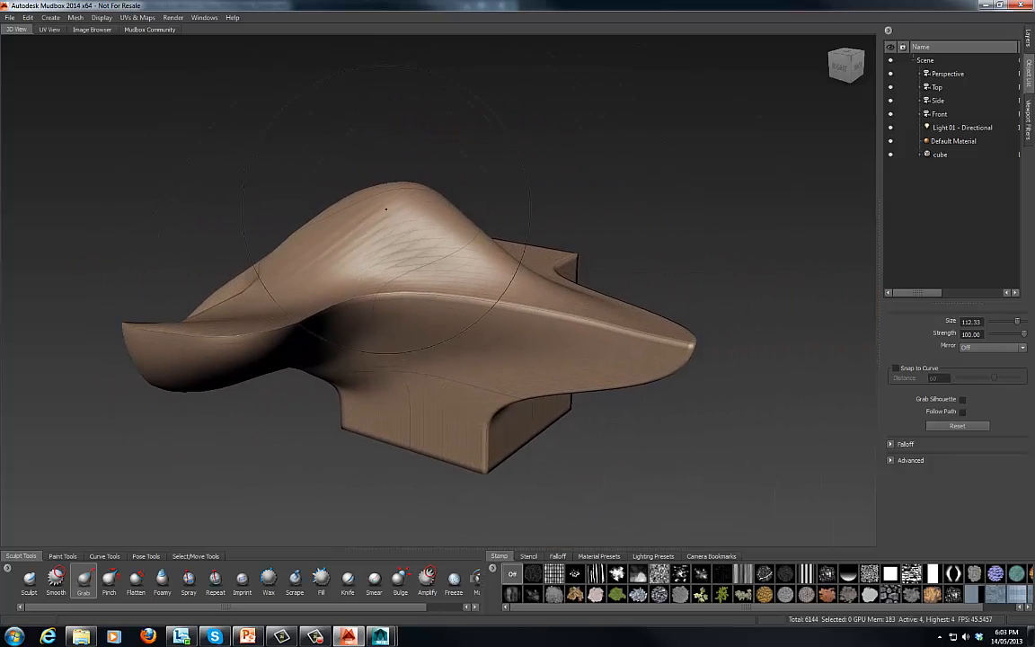
Retopologize the deformed cube with a new retopology operation
left_click(78, 18)
mouse_move(110, 109)
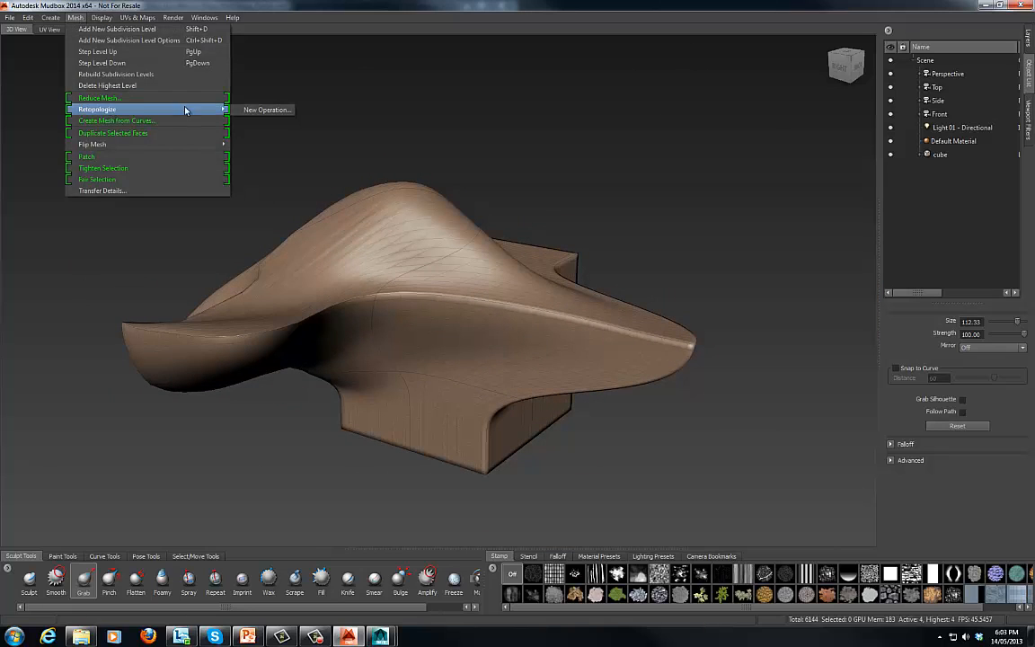
left_click(266, 109)
left_click(553, 424)
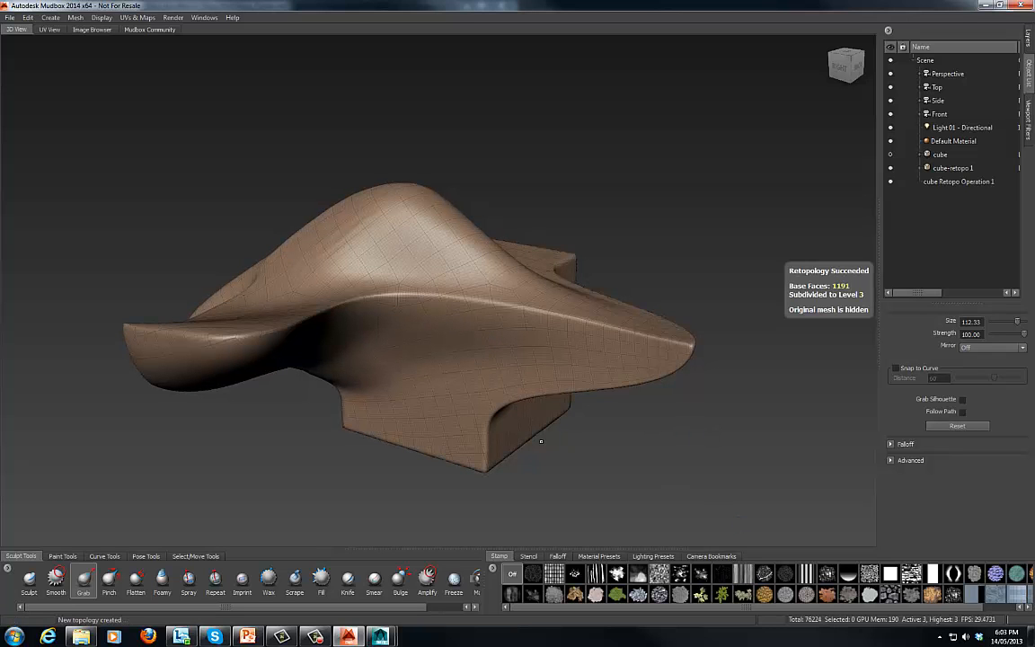
Grab the retopologized mesh's rounded lobe to lift it and push in a neighbouring part from another angle
left_click_drag(540, 441, 465, 239, "alt")
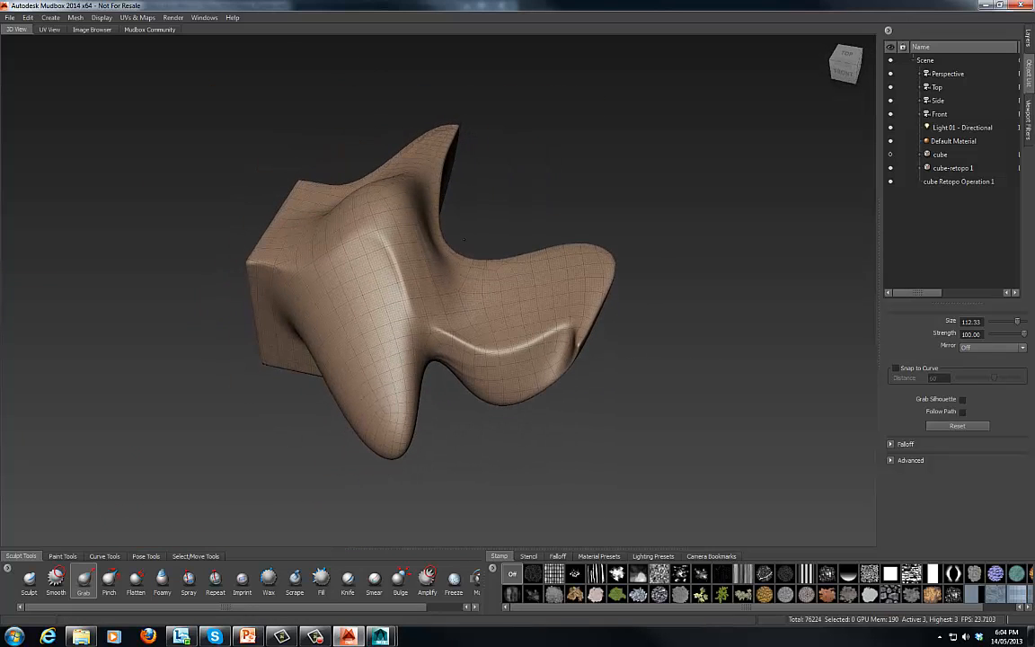
left_click_drag(564, 268, 569, 224)
left_click_drag(580, 303, 361, 243, "alt")
mouse_move(268, 154)
left_mouse_down()
mouse_move(274, 200)
mouse_move(333, 209)
left_mouse_up()
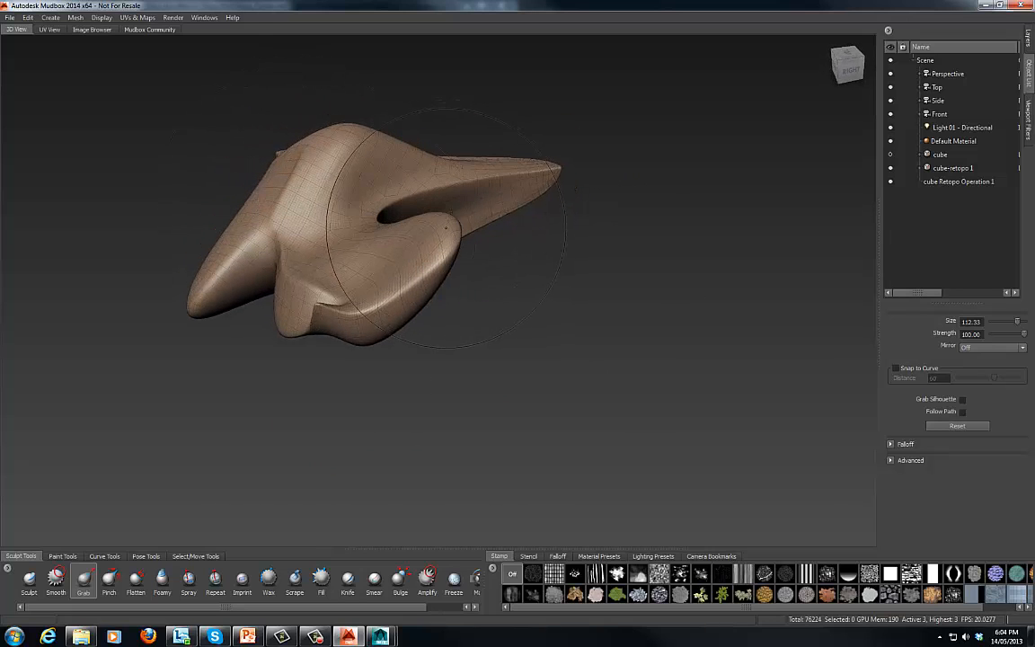
Raise the upper edge of the pointed arm with the Grab brush and pull the form outward from the back
middle_click_drag(513, 209, 525, 313, "alt")
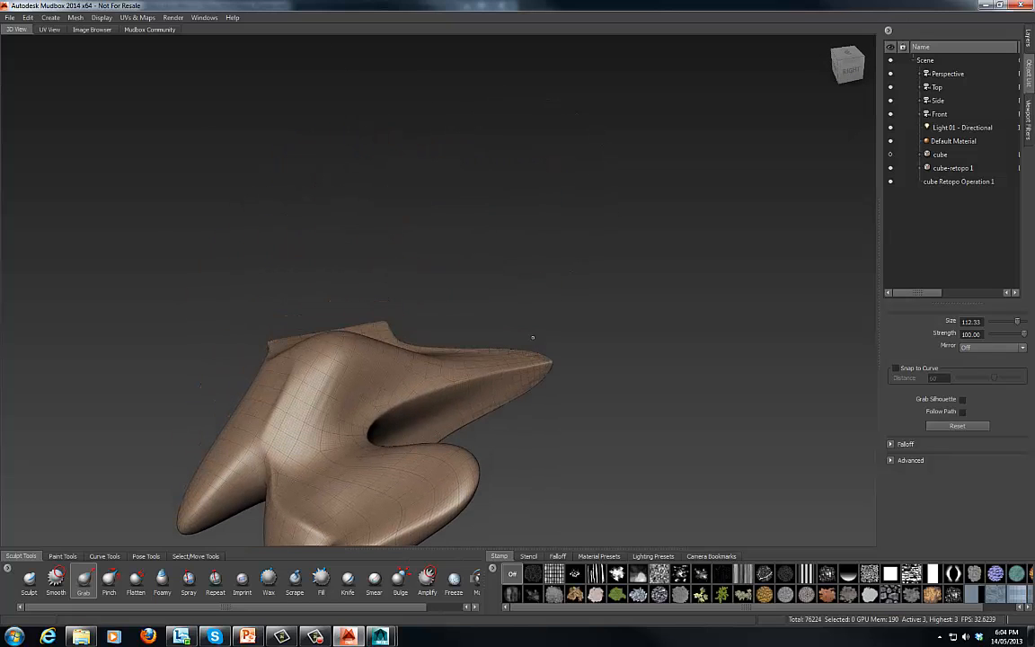
left_click_drag(518, 384, 489, 312)
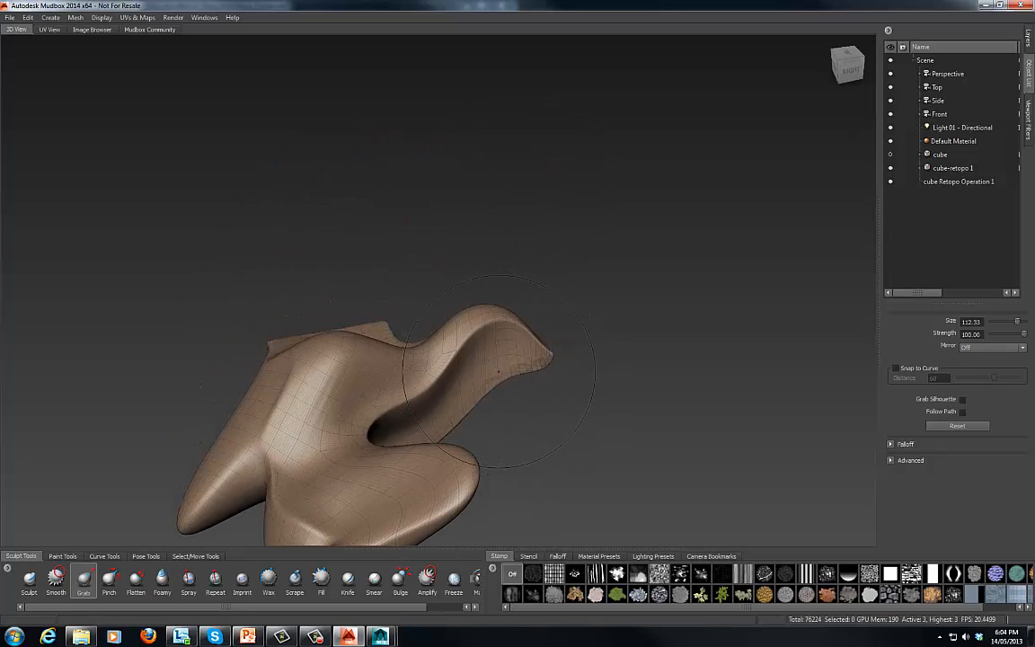
middle_click_drag(499, 371, 494, 242, "alt")
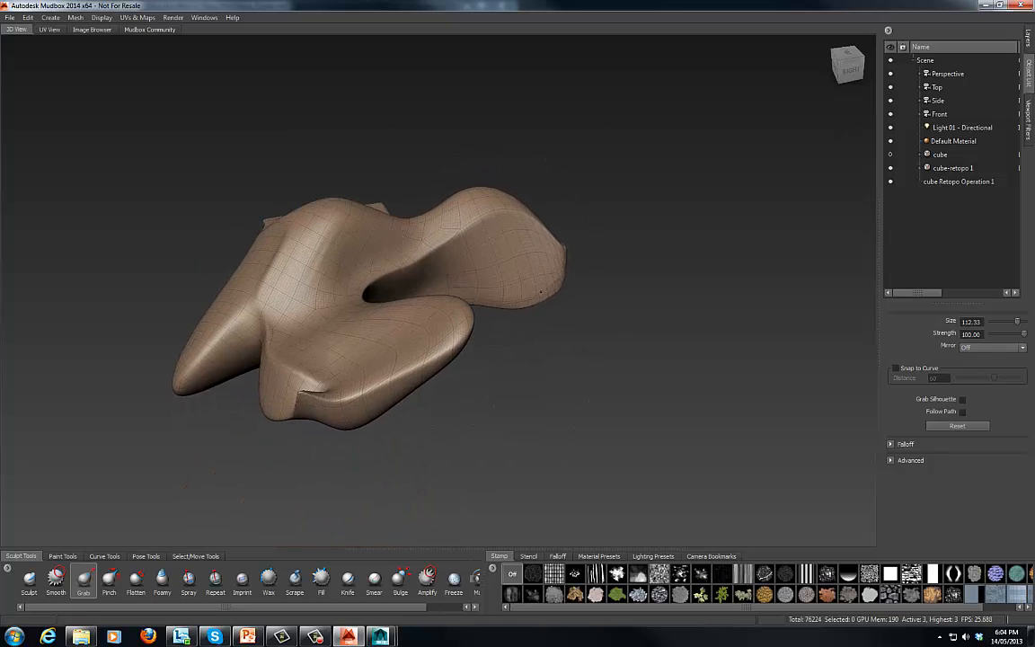
mouse_move(577, 295)
left_mouse_down("alt")
mouse_move(415, 285)
mouse_move(449, 269)
mouse_move(385, 251)
mouse_move(268, 254)
mouse_move(296, 256)
left_mouse_up("alt")
mouse_move(386, 270)
left_mouse_down()
mouse_move(418, 309)
mouse_move(553, 349)
left_mouse_up()
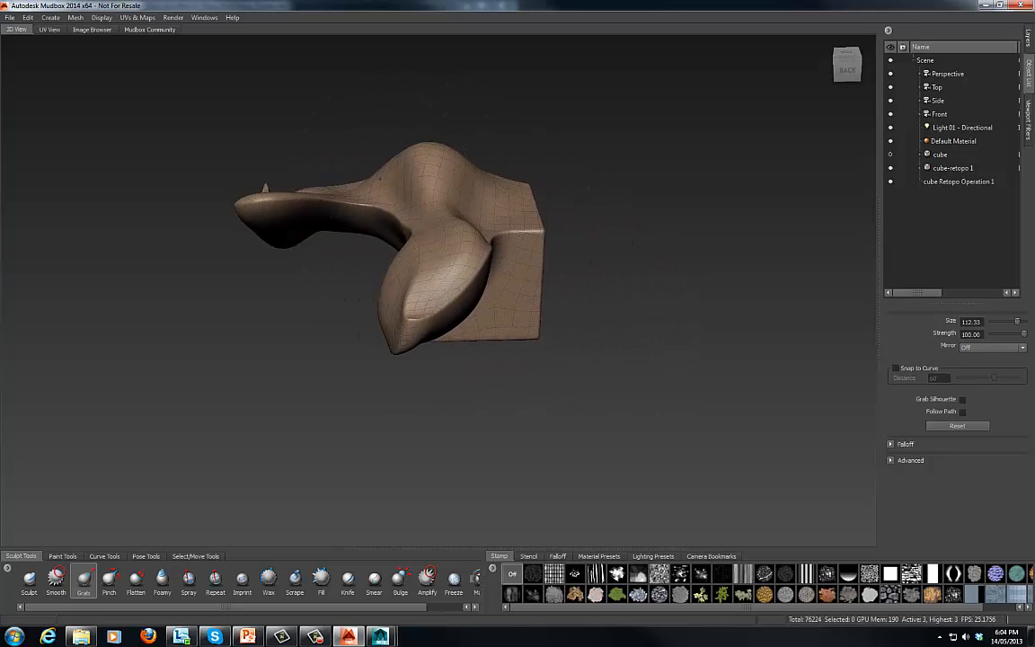
Stretch the lower corners of the sculpture's base downward with the Grab brush and pull one of its sides outward
middle_click_drag(380, 177, 379, 202, "alt")
right_click_drag(378, 201, 693, 194, "alt")
left_click_drag(423, 235, 577, 231, "alt")
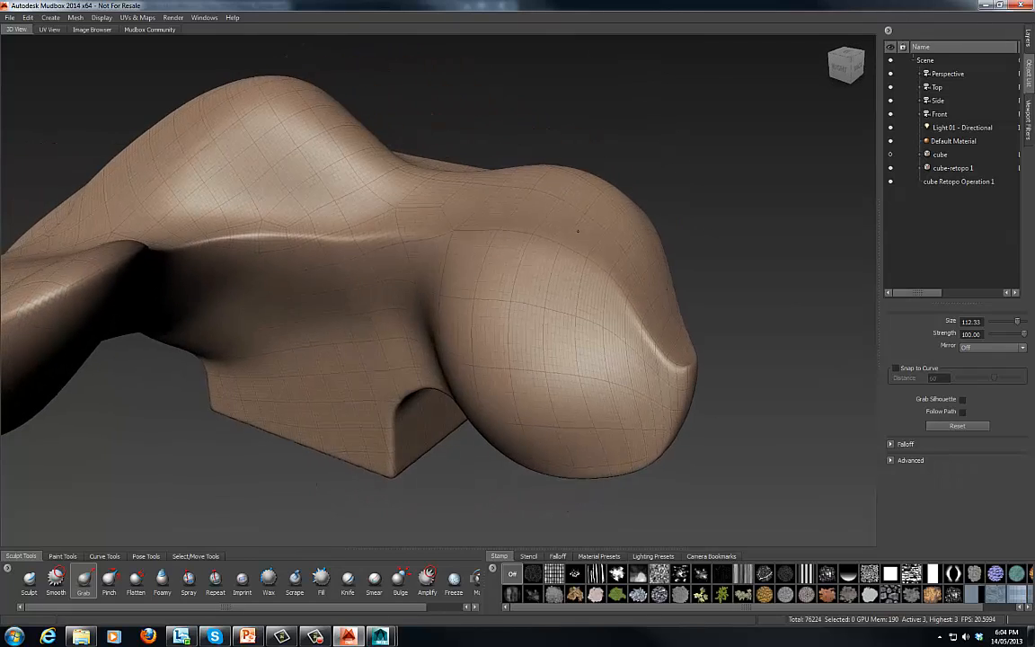
right_click_drag(532, 231, 333, 235, "alt")
left_click_drag(308, 240, 334, 215, "alt")
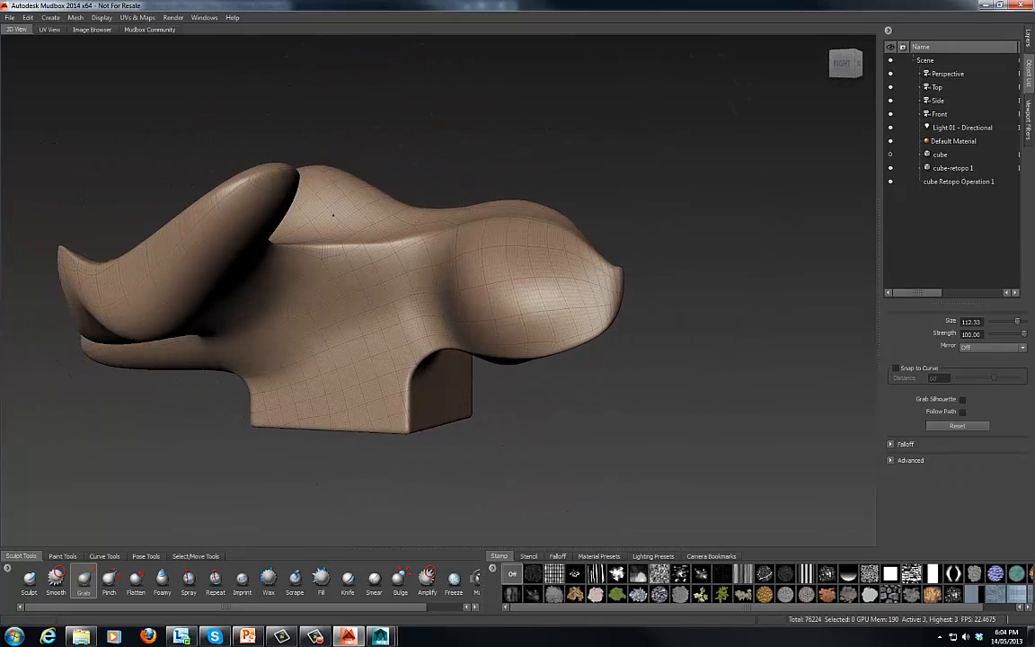
mouse_move(388, 427)
left_mouse_down()
mouse_move(363, 471)
mouse_move(311, 439)
left_mouse_up()
middle_click_drag(302, 516, 309, 328, "alt")
mouse_move(308, 328)
left_mouse_down("alt")
mouse_move(368, 305)
mouse_move(414, 270)
left_mouse_up("alt")
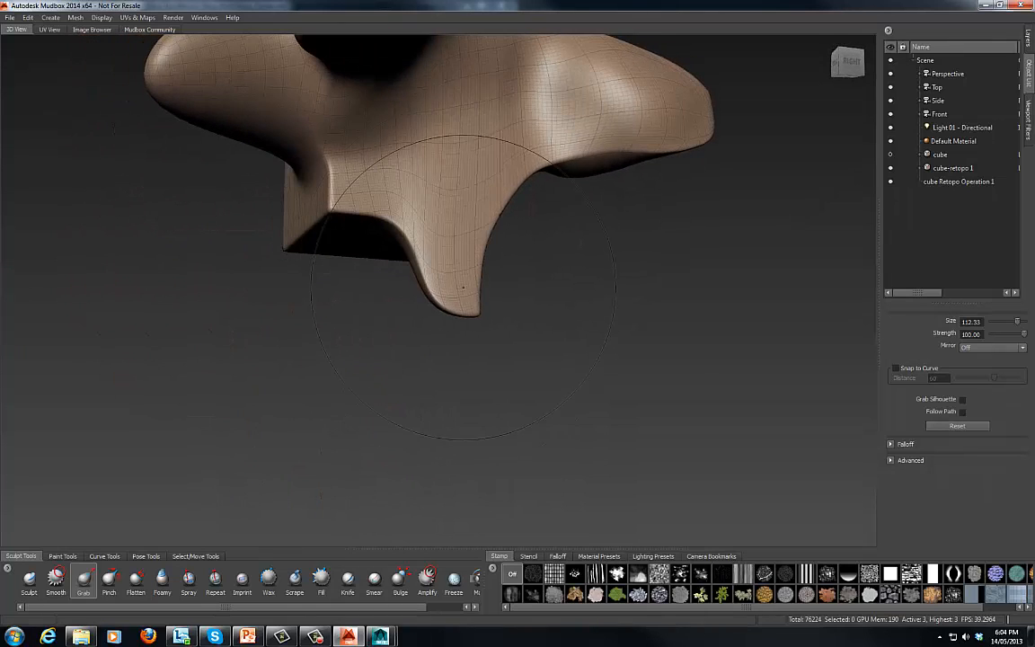
left_click_drag(297, 235, 284, 361)
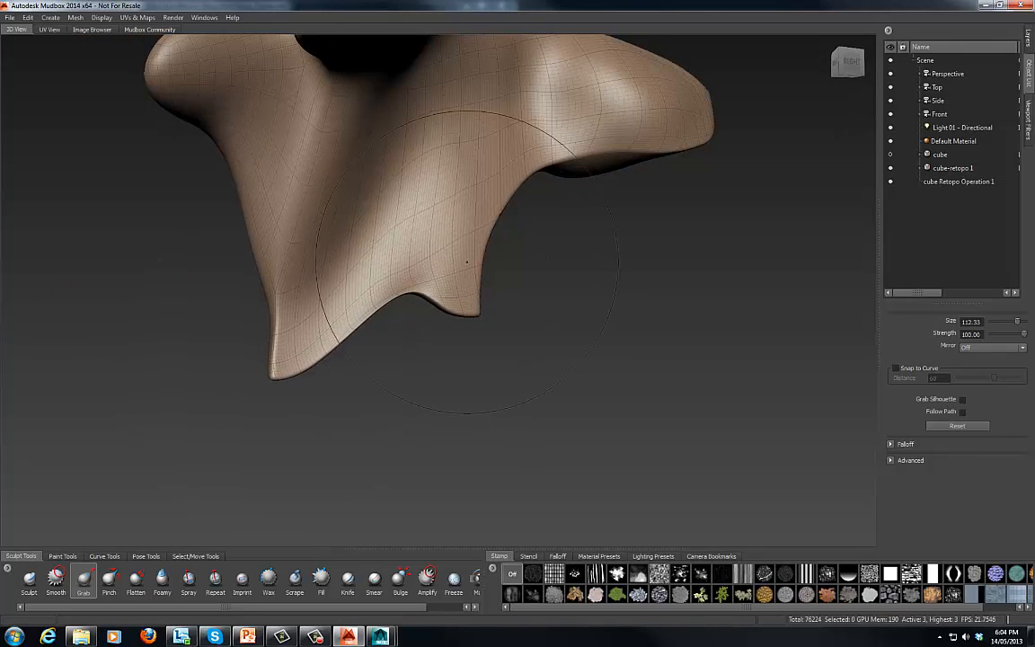
mouse_move(487, 241)
left_mouse_down()
mouse_move(649, 284)
mouse_move(622, 273)
left_mouse_up()
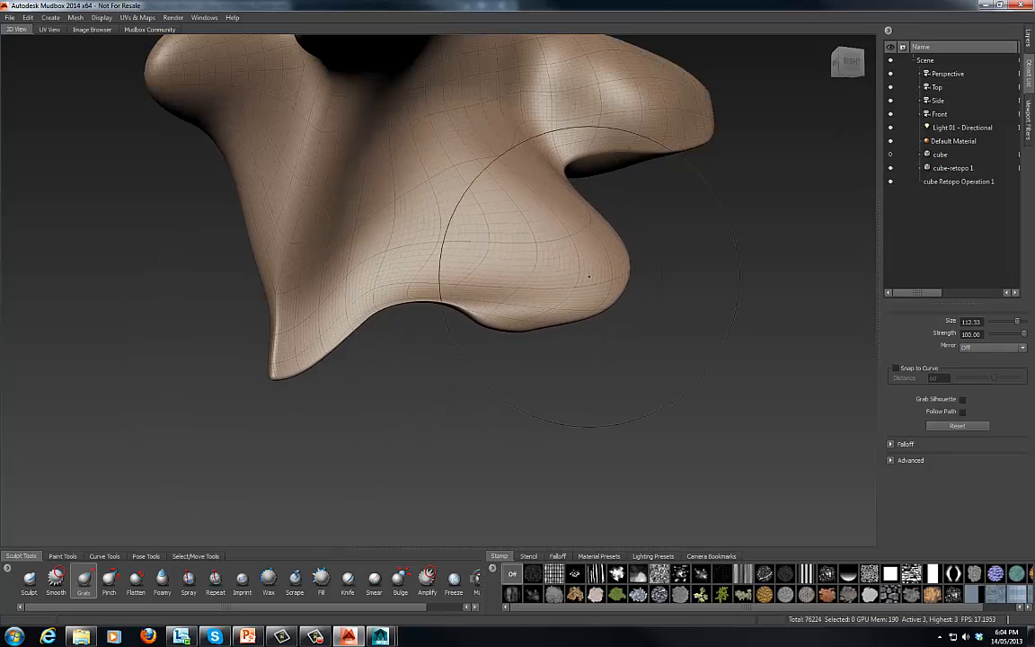
Retopologize the reshaped cube-retopo 1 mesh and pull its base side and lower lobe further outward with the Grab brush
middle_click_drag(514, 268, 466, 282, "alt")
right_click_drag(467, 282, 215, 288, "alt")
mouse_move(214, 289)
left_mouse_down("alt")
mouse_move(466, 295)
mouse_move(506, 265)
mouse_move(544, 287)
mouse_move(512, 275)
left_mouse_up("alt")
right_click_drag(521, 274, 665, 260, "alt")
mouse_move(730, 248)
middle_mouse_down("alt")
mouse_move(598, 299)
mouse_move(619, 311)
middle_mouse_up("alt")
right_click_drag(619, 311, 728, 305, "alt")
mouse_move(728, 305)
middle_mouse_down("alt")
mouse_move(764, 276)
mouse_move(777, 295)
middle_mouse_up("alt")
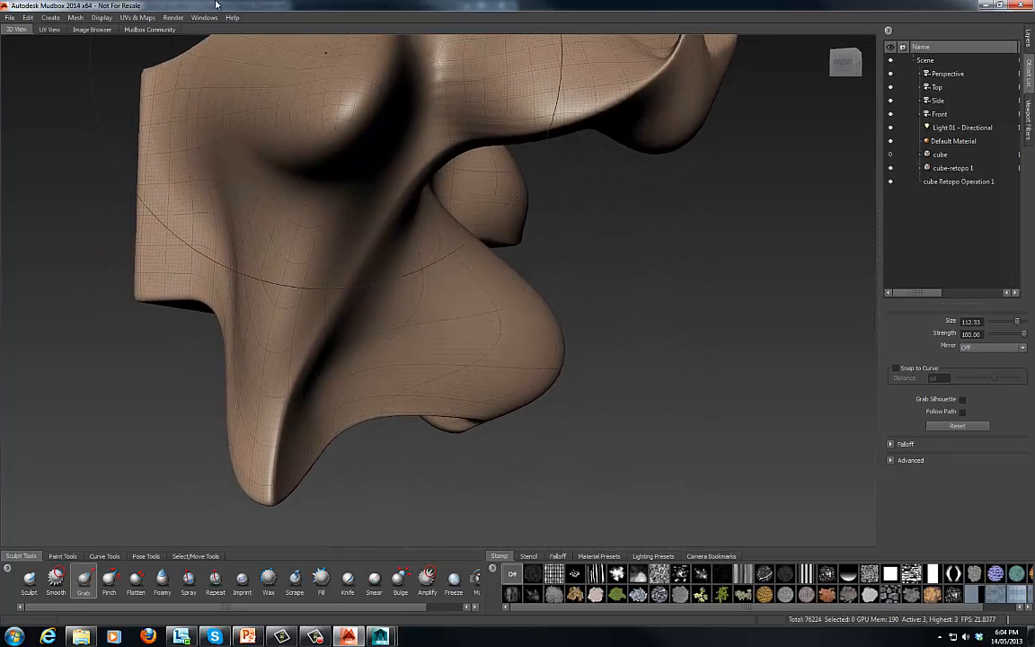
left_click(76, 17)
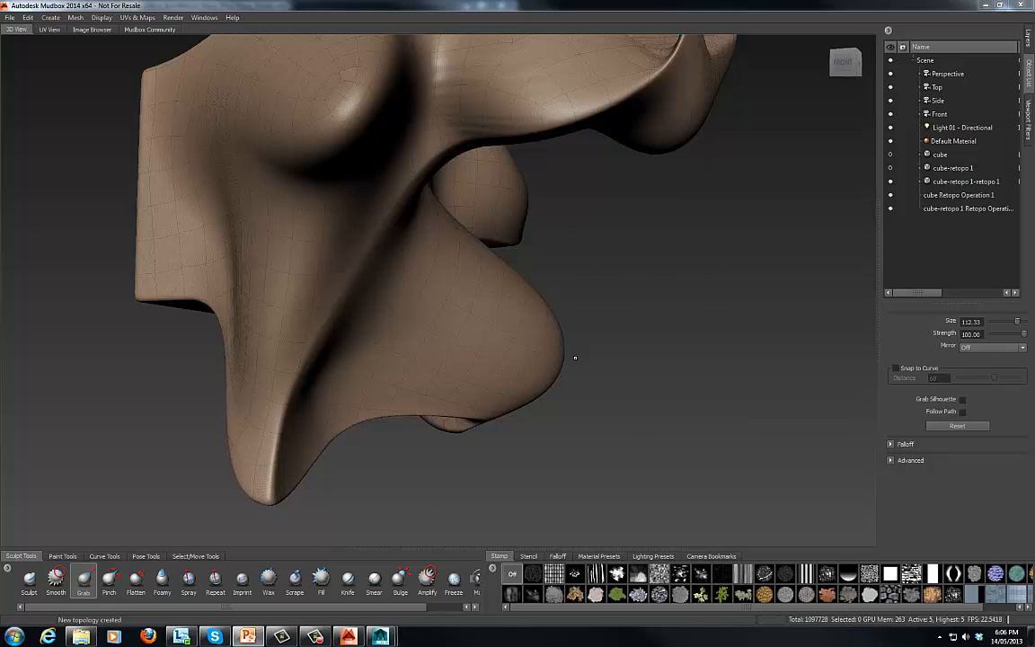
left_click_drag(156, 271, 18, 307)
left_click_drag(548, 337, 683, 336)
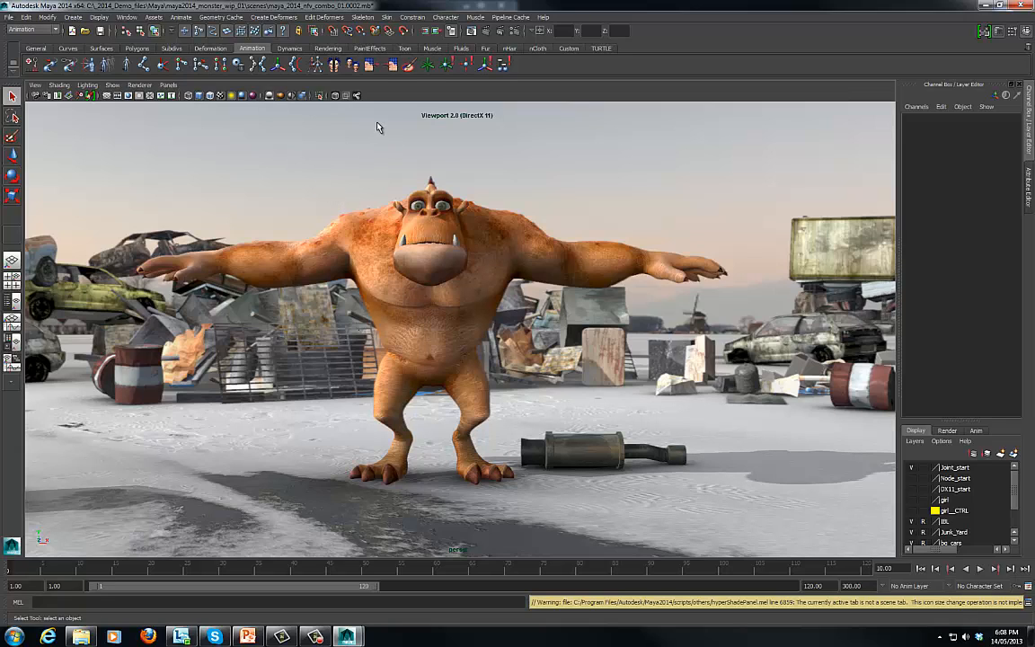
Select the monster's skin mesh and show its dx11Shader_monster_done shader attributes
right_click_drag(534, 223, 510, 258, "alt")
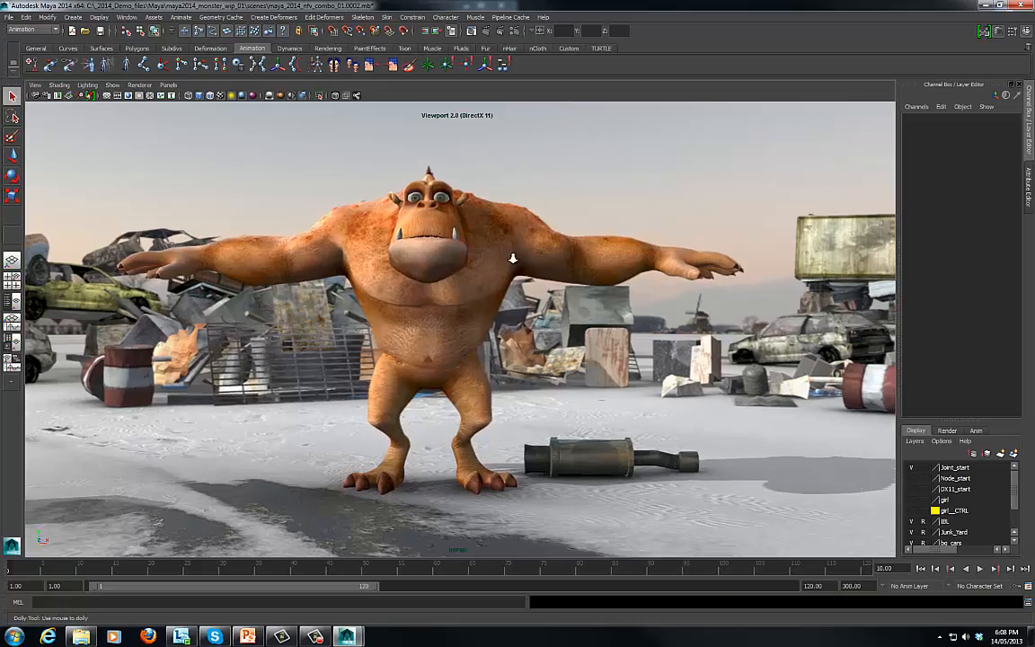
middle_click_drag(531, 227, 577, 236, "alt")
left_click_drag(585, 281, 534, 267, "alt")
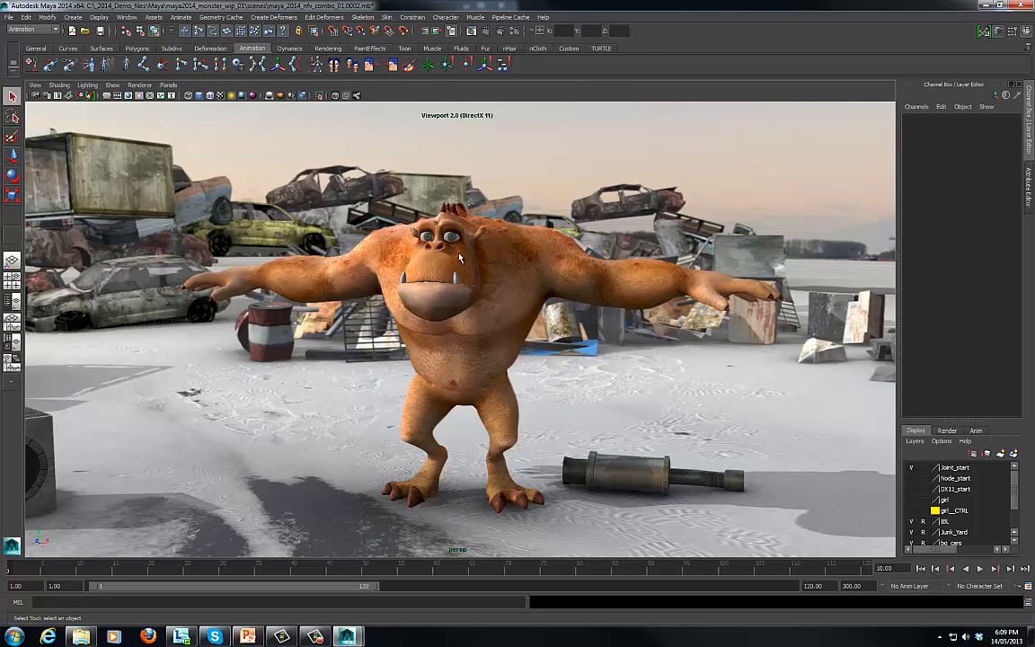
right_click_drag(419, 241, 451, 244, "alt")
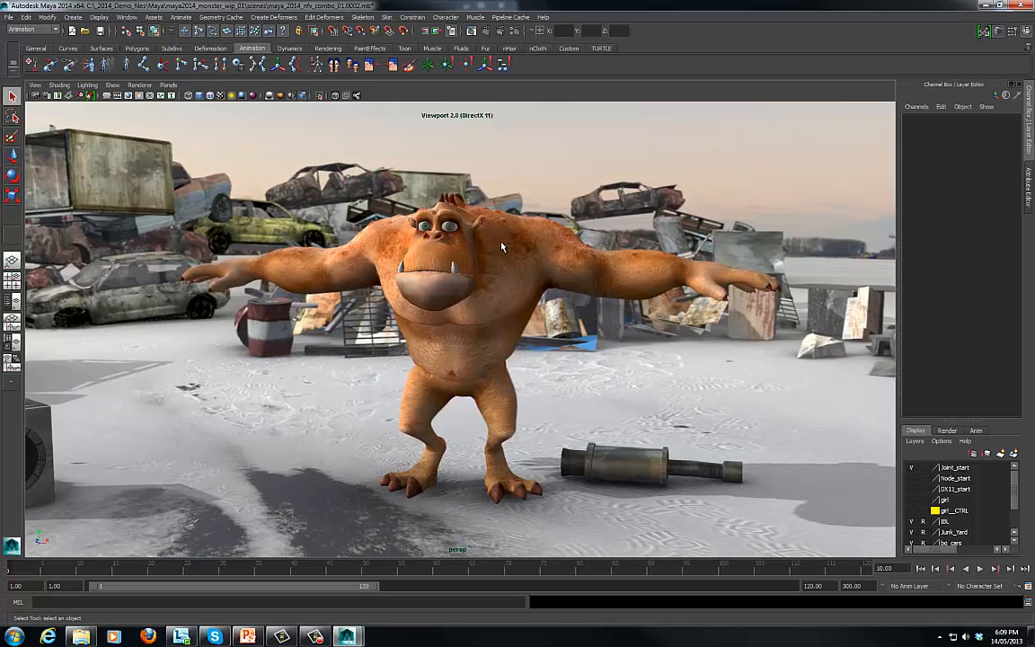
left_click(501, 248)
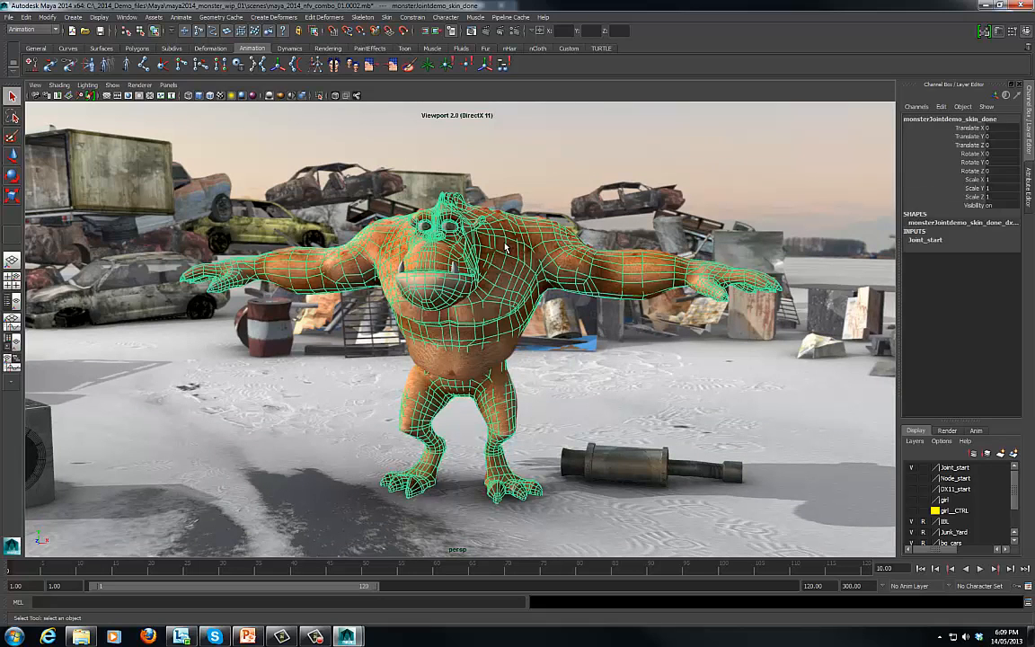
key("ctrl+a")
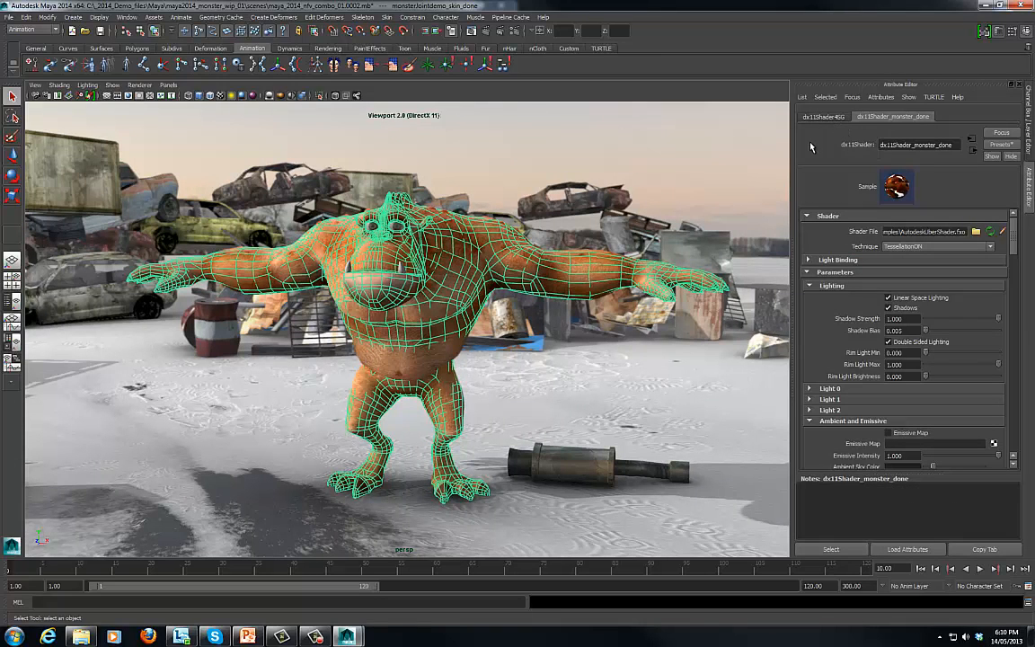
Examine the monster shader's light binding, ambient, diffuse, image-based lighting, displacement and translucency settings
left_click(809, 260)
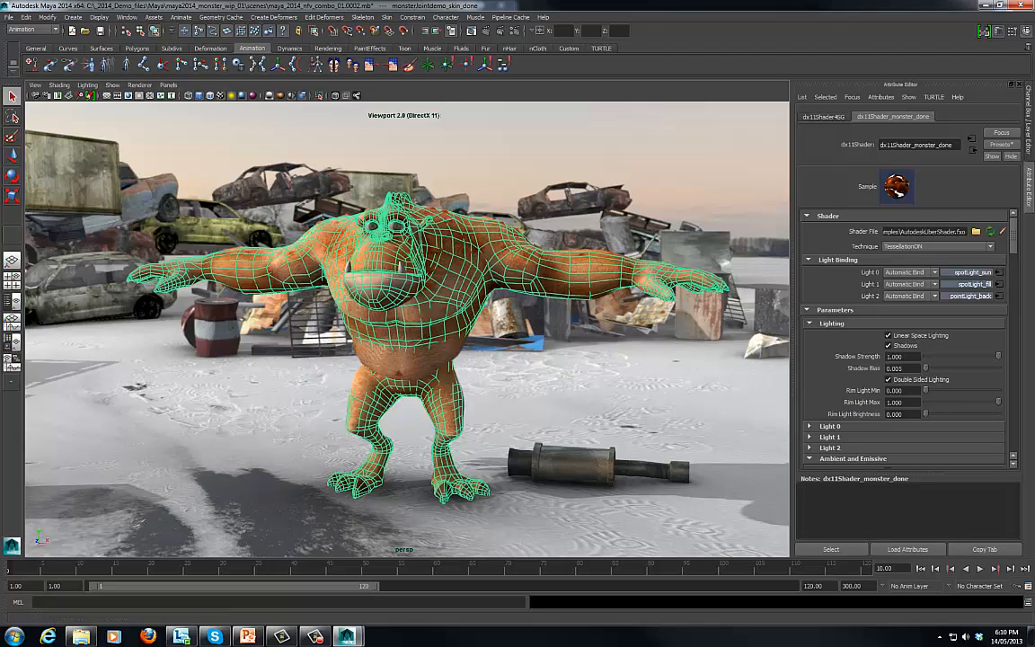
left_click_drag(1016, 236, 1016, 267)
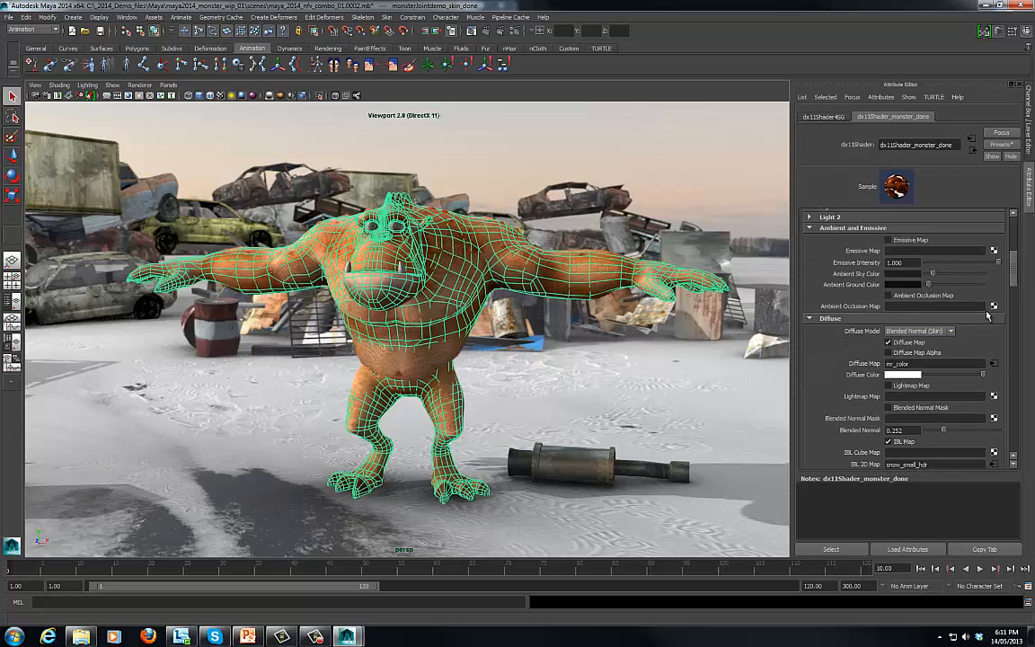
left_click_drag(1015, 267, 1011, 286)
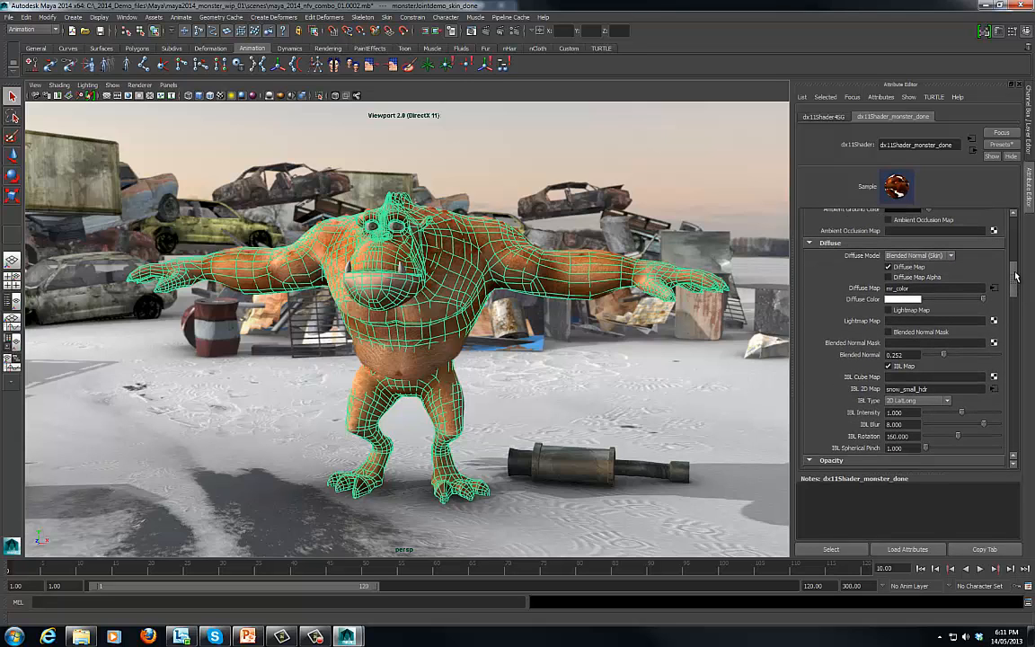
left_click_drag(1016, 276, 1015, 285)
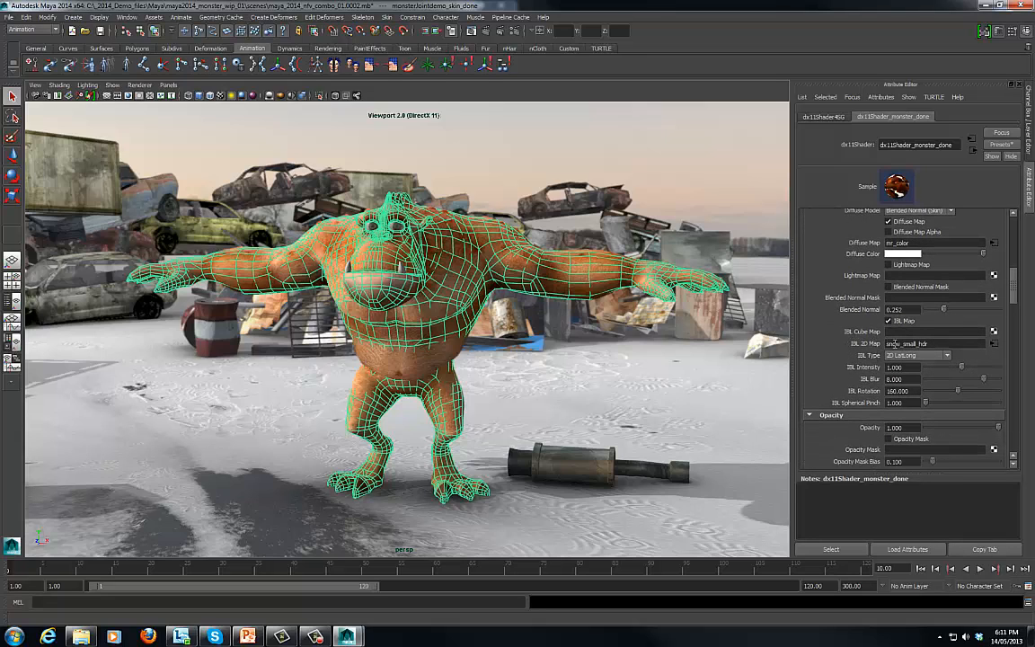
left_click_drag(1015, 285, 1016, 384)
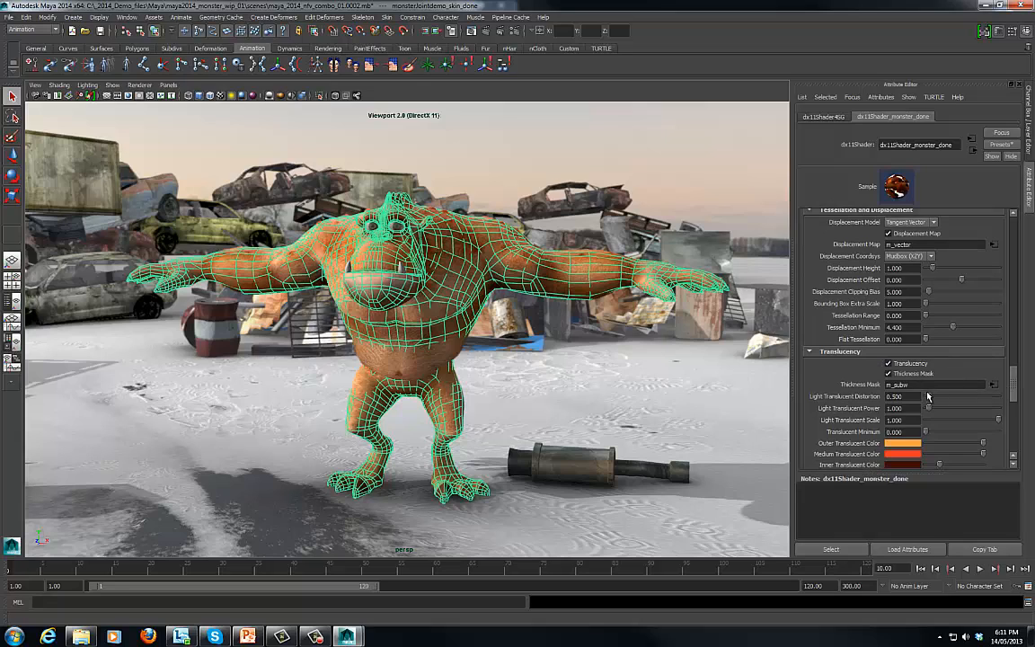
Examine the monster's backlit head and shoulders, and view the m_subw thickness mask image used for its translucency
right_click_drag(422, 271, 434, 243, "alt")
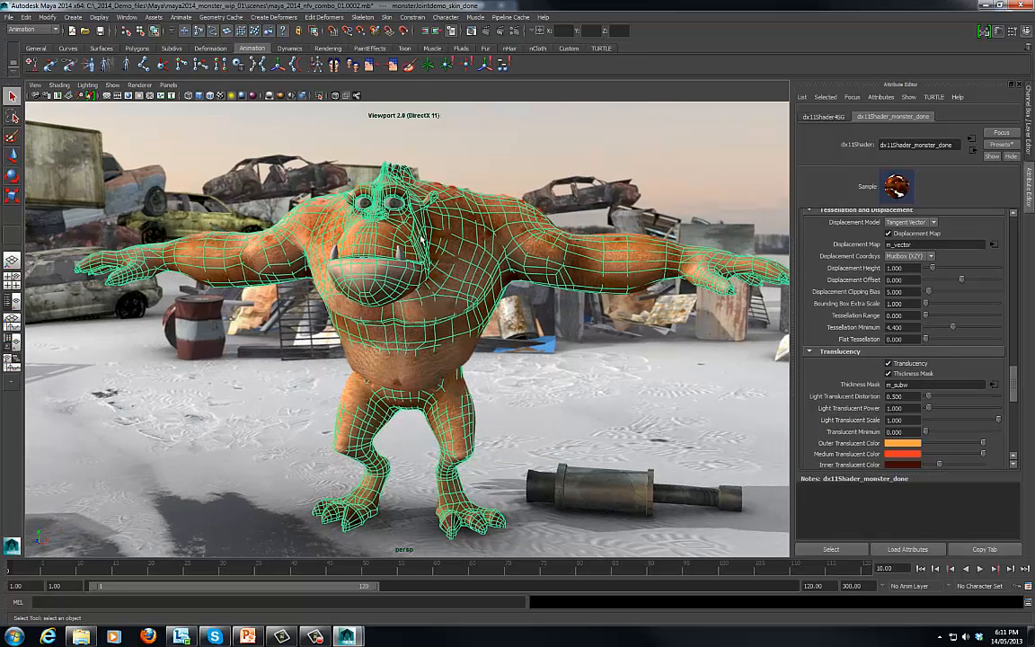
left_click(471, 163)
right_click_drag(471, 162, 419, 162, "alt")
left_click_drag(456, 164, 447, 279, "alt")
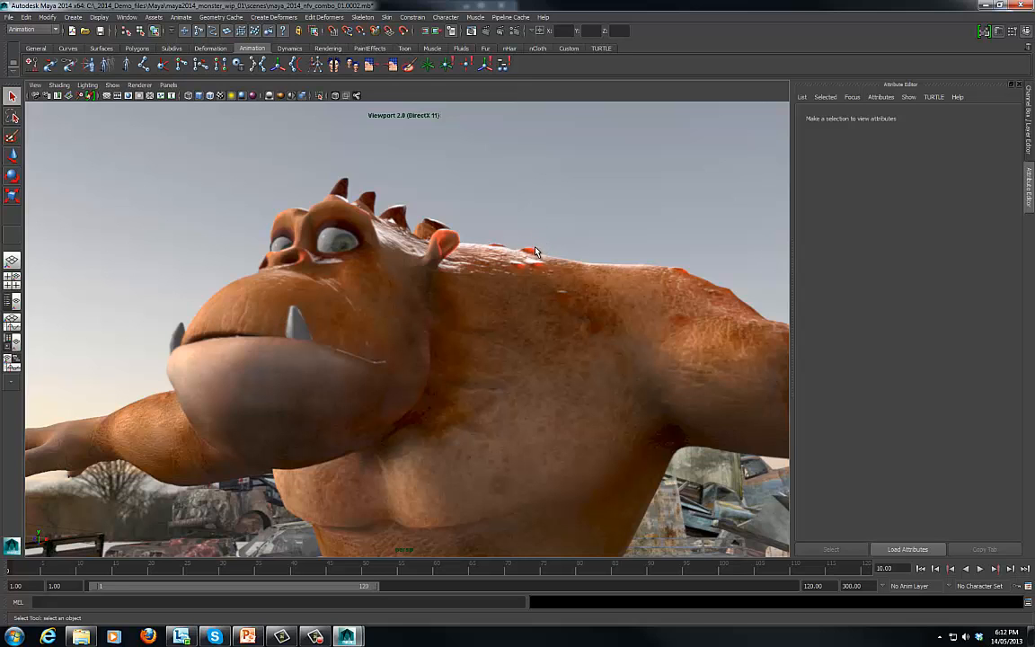
left_click(528, 277)
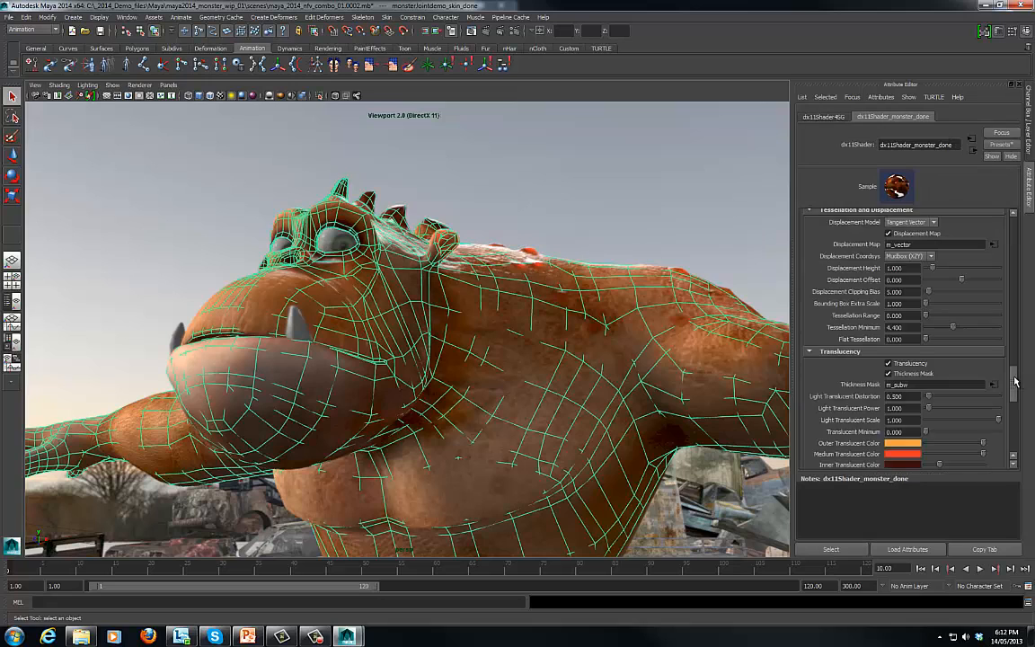
left_click_drag(1012, 375, 1014, 381)
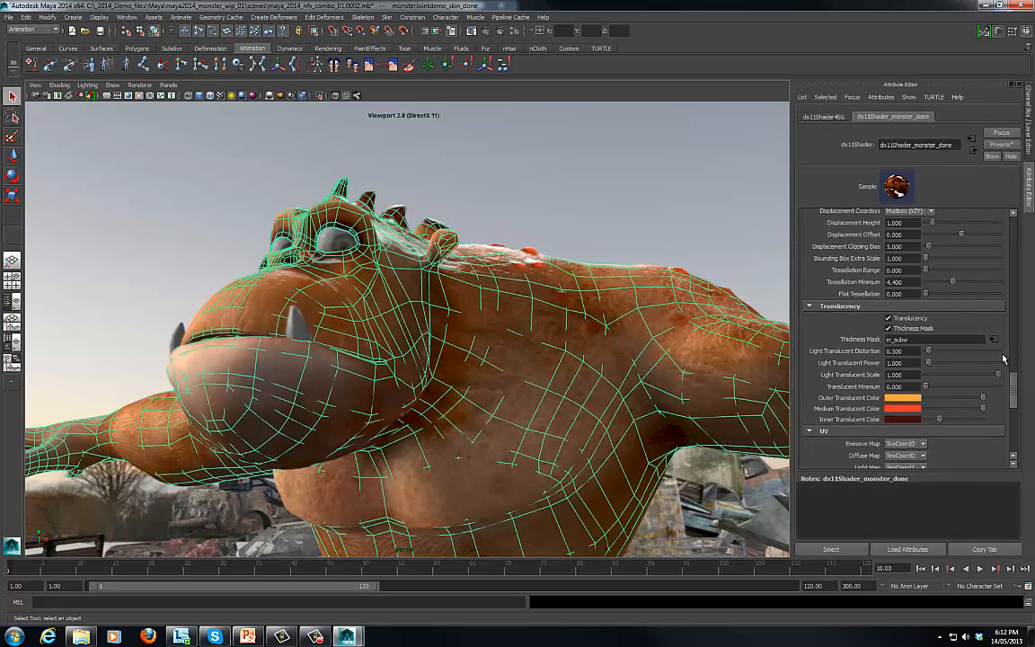
left_click(994, 340)
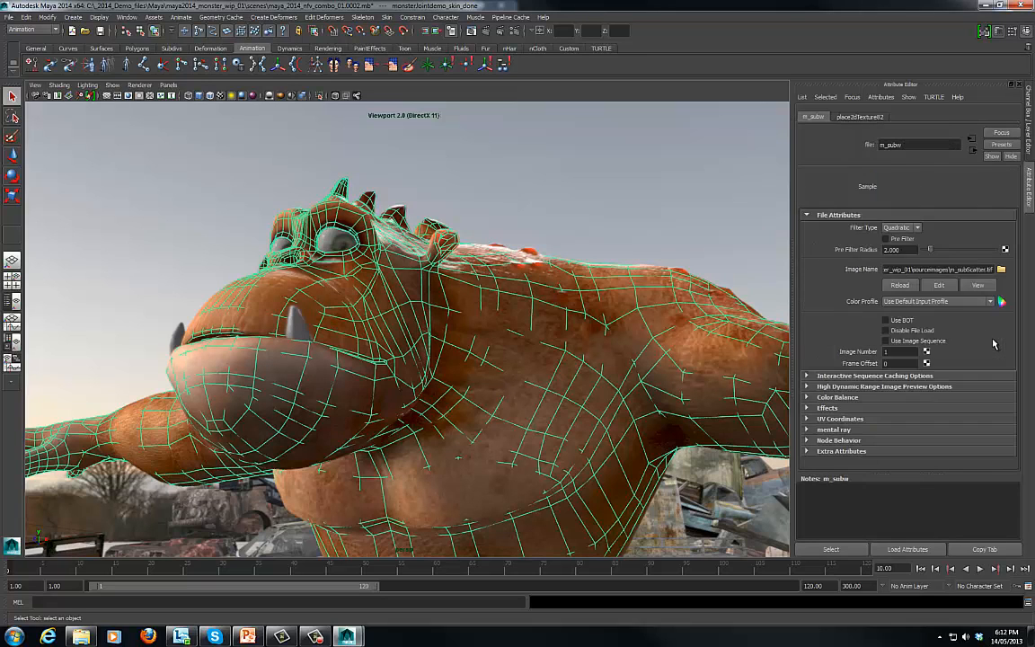
left_click(978, 285)
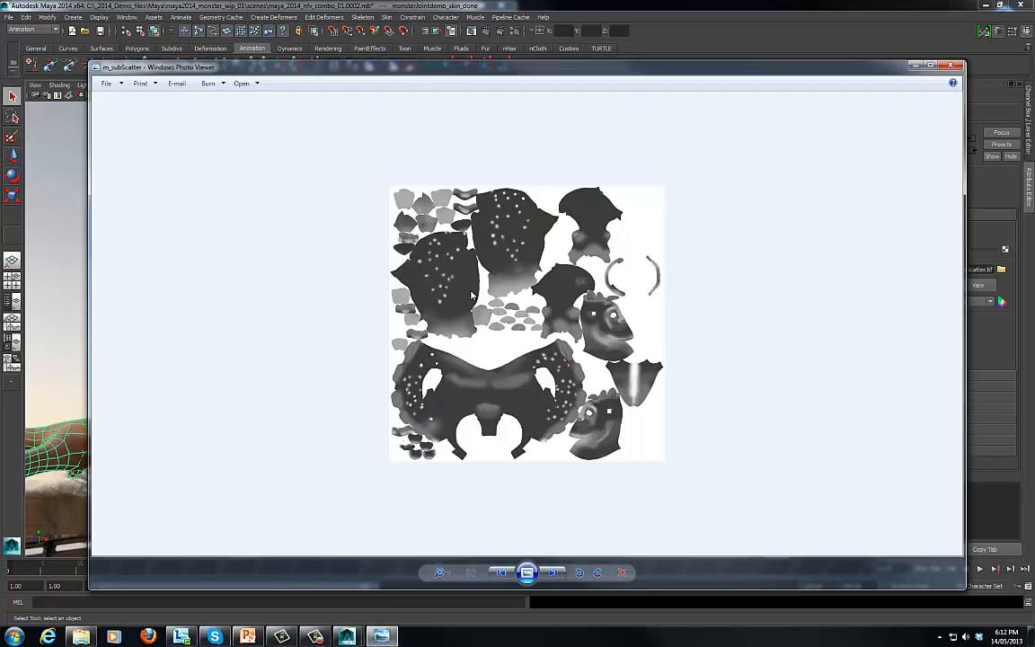
left_click(954, 67)
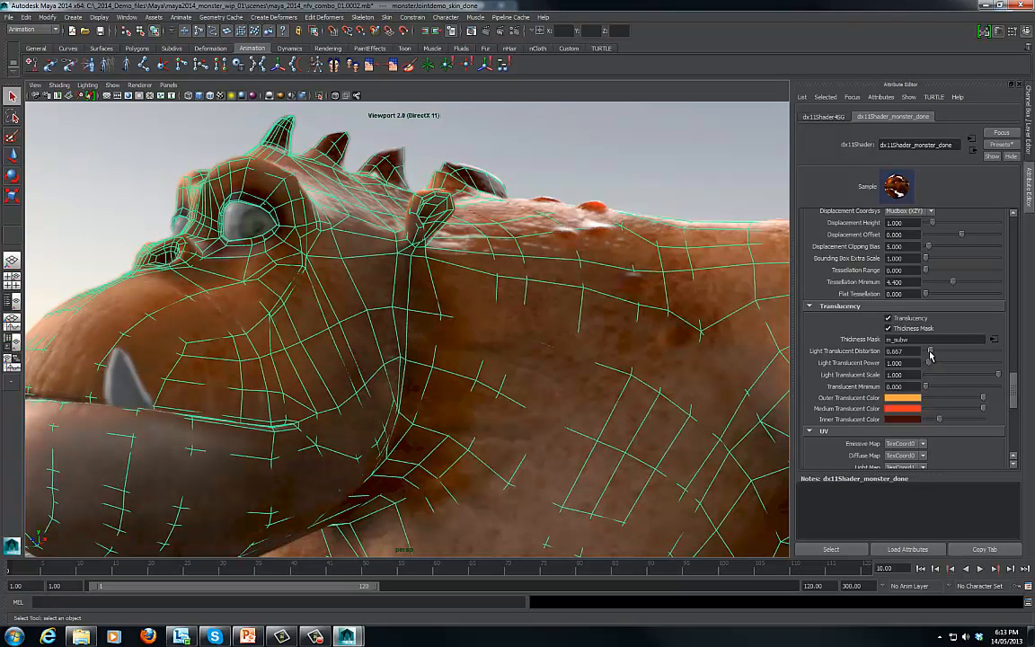
Adjust the monster shader's Light Translucent Distortion and set its Light Translucent Power to 0.296
mouse_move(930, 352)
left_mouse_down()
mouse_move(939, 351)
mouse_move(927, 352)
mouse_move(931, 362)
left_mouse_up()
left_click_drag(929, 351, 924, 366)
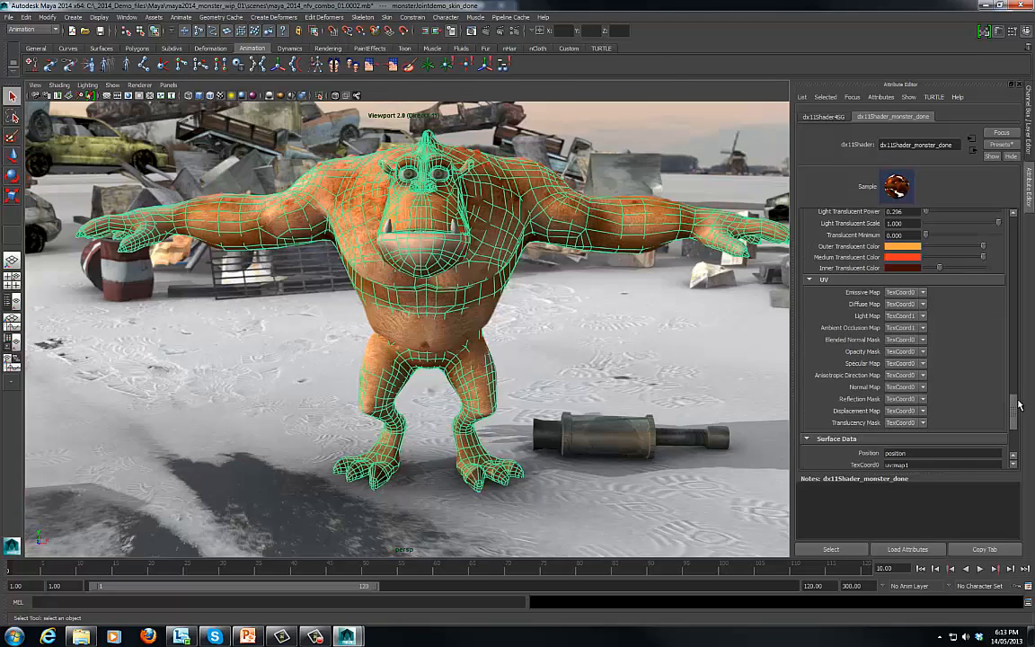
Review the shader's UV and surface data settings, and raise the monster's Displacement Height to 1.185
scroll(1009, 368, "down", 5)
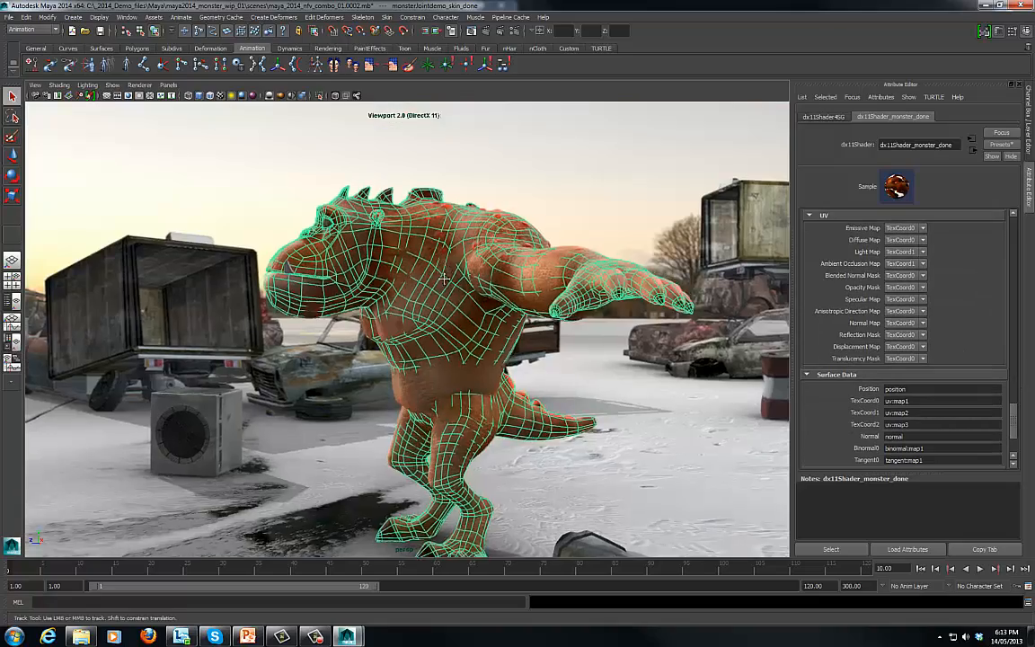
left_click_drag(387, 270, 369, 325, "alt")
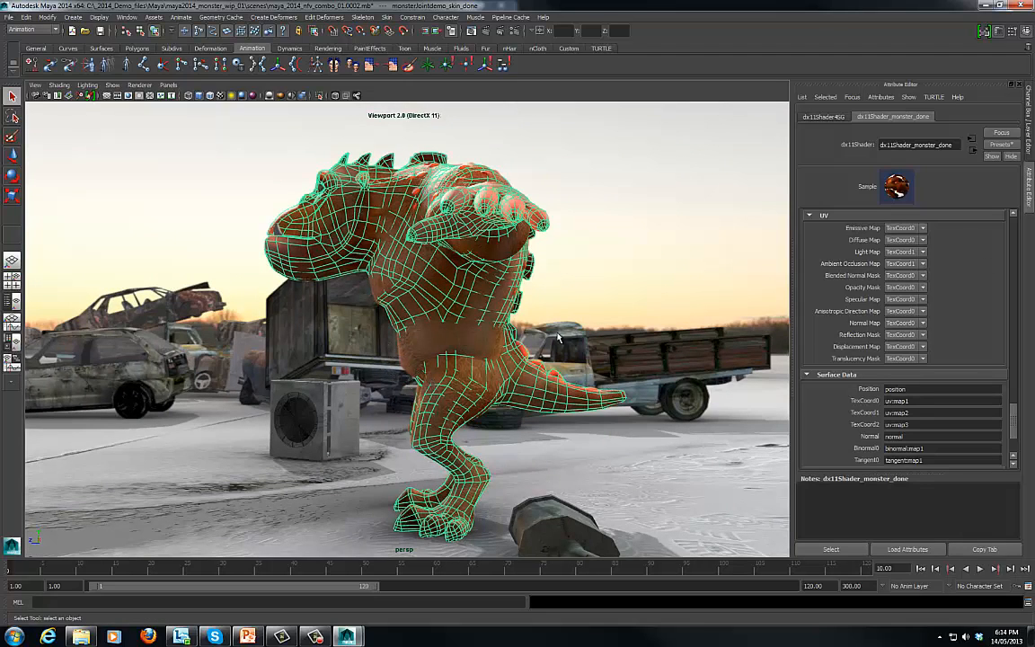
left_click_drag(1013, 416, 1028, 363)
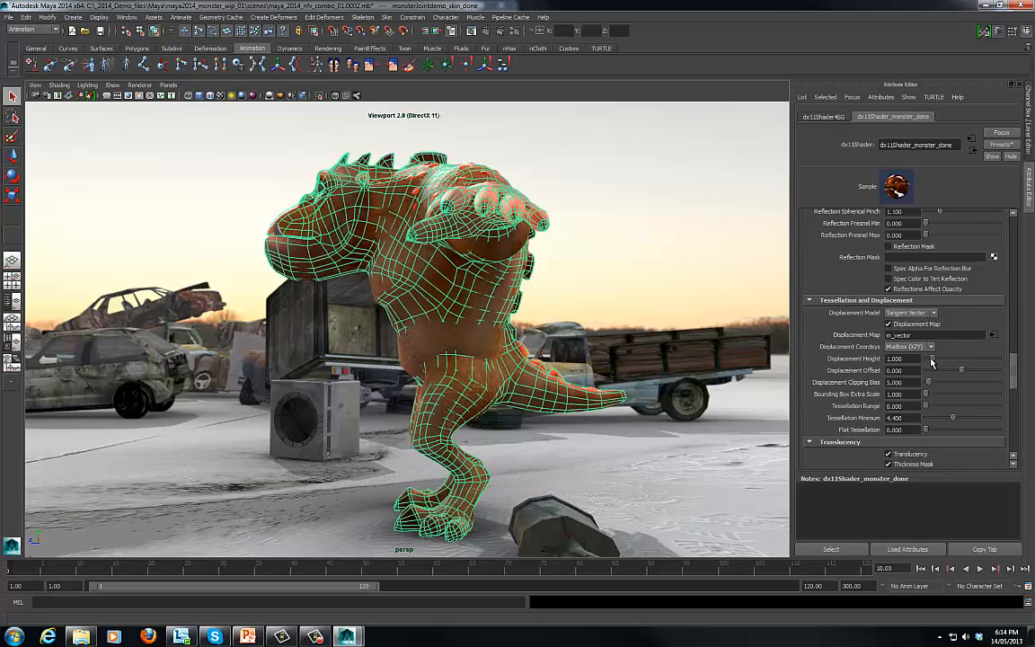
left_click_drag(934, 361, 936, 359)
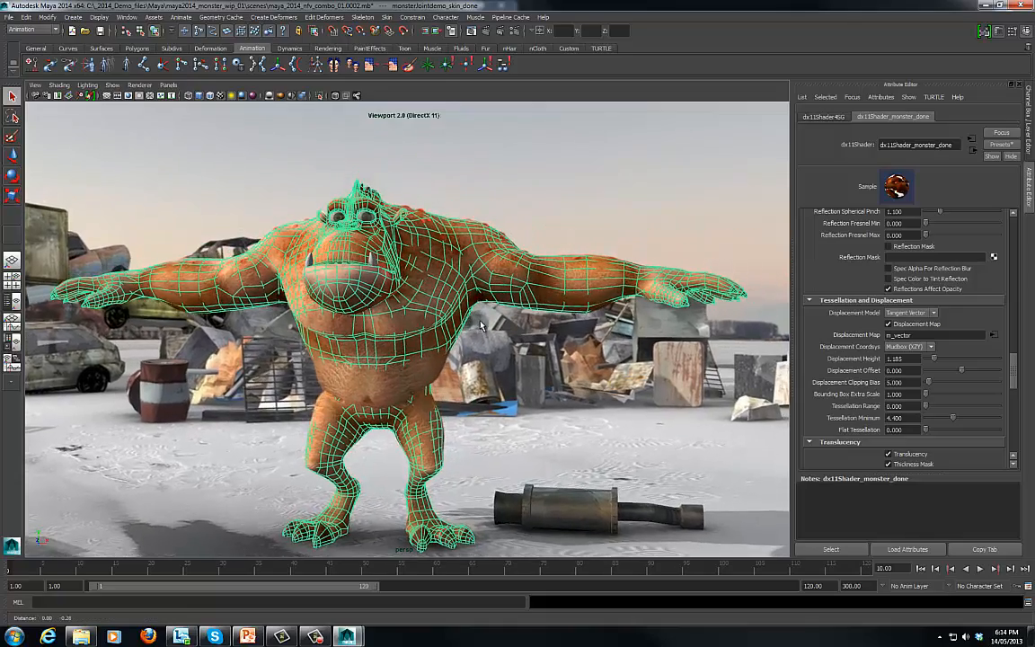
left_click_drag(481, 326, 519, 299, "alt")
left_click(557, 131)
Place symmetrical joints at the shoulder, elbow and wrist of the monster's left arm with the Joint Tool
mouse_move(431, 216)
left_mouse_down("alt")
mouse_move(416, 228)
mouse_move(437, 220)
left_mouse_up("alt")
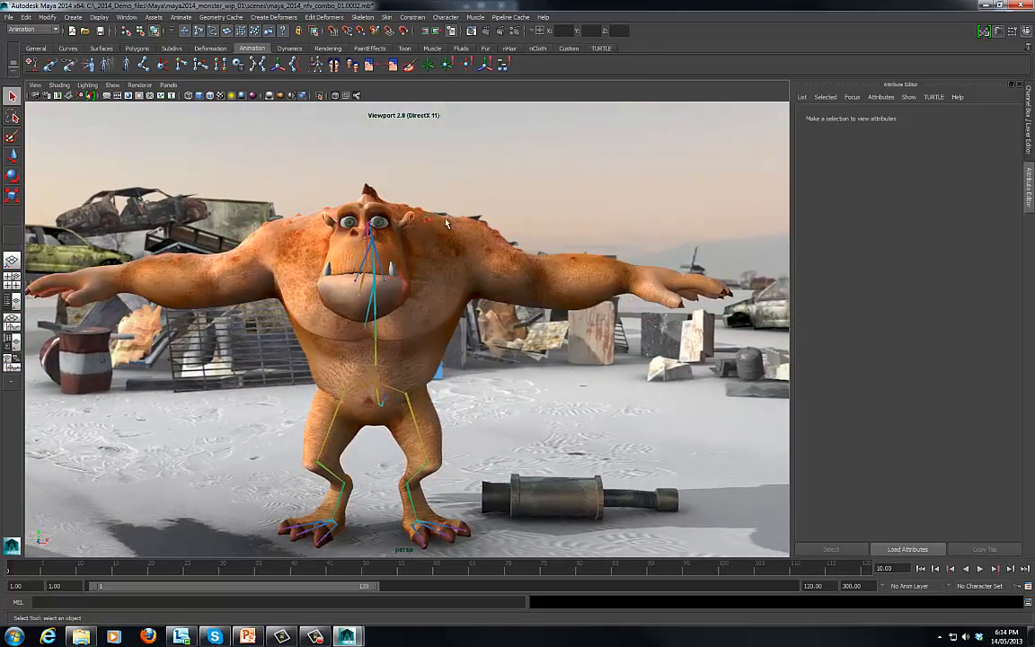
left_click_drag(534, 239, 416, 263, "alt")
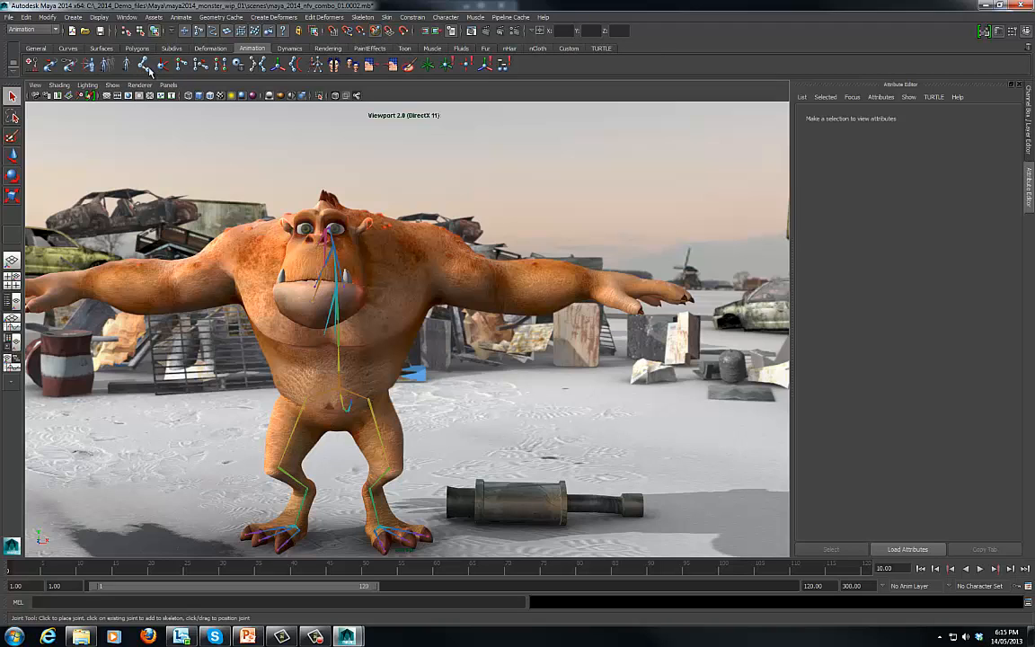
left_click_drag(537, 164, 466, 218, "alt")
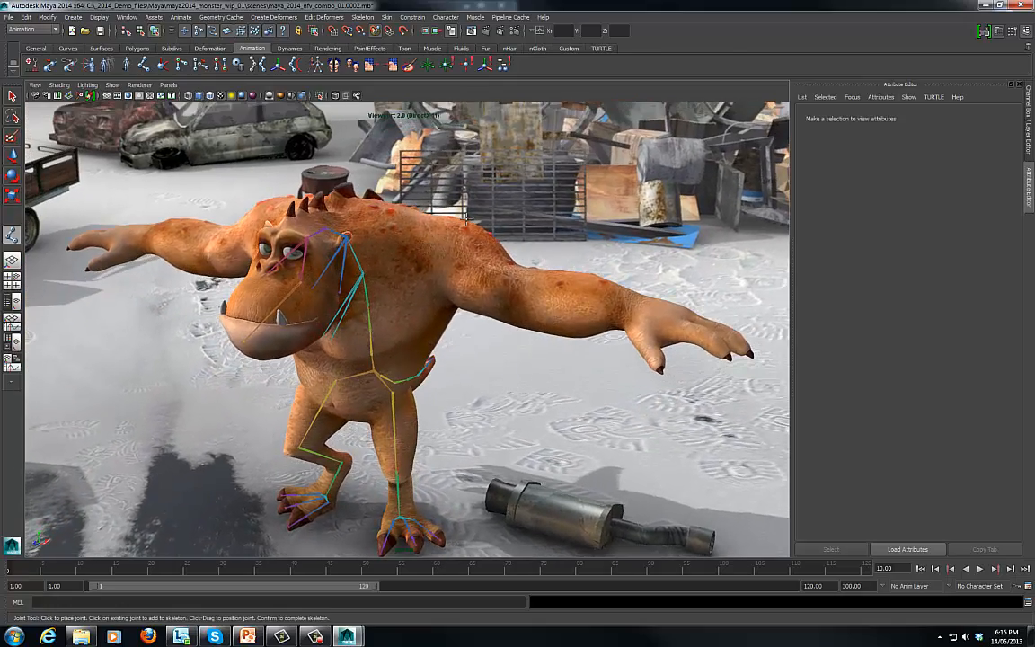
left_click(458, 255)
left_click(522, 291)
left_click(631, 307)
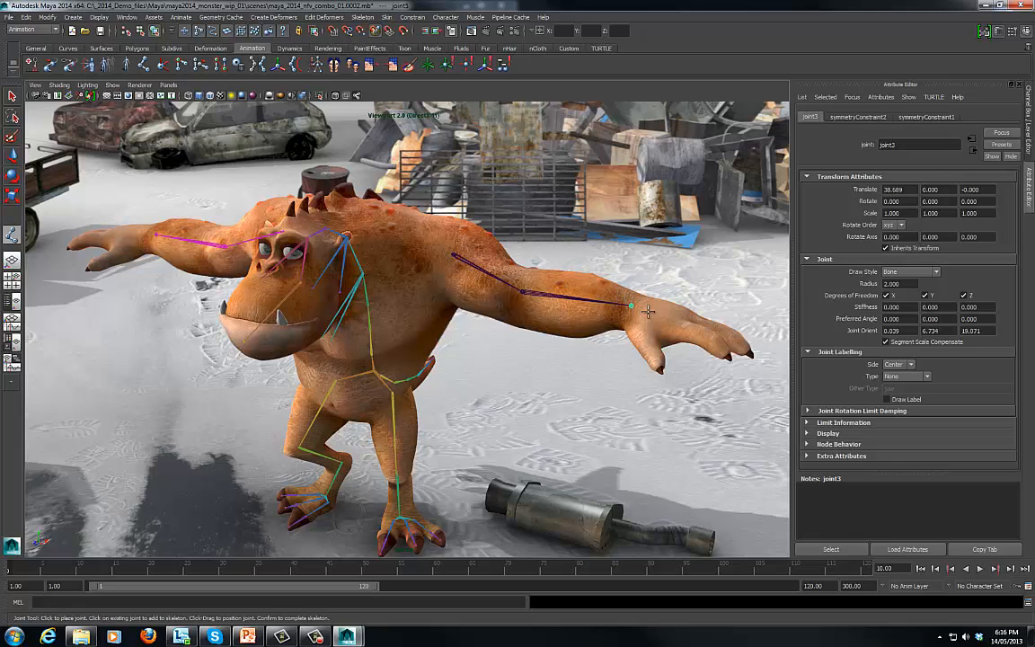
Extend the left arm's joint chain from the wrist through the palm to the tip of the thumb
left_click(654, 318)
left_click(646, 332)
left_click(658, 365)
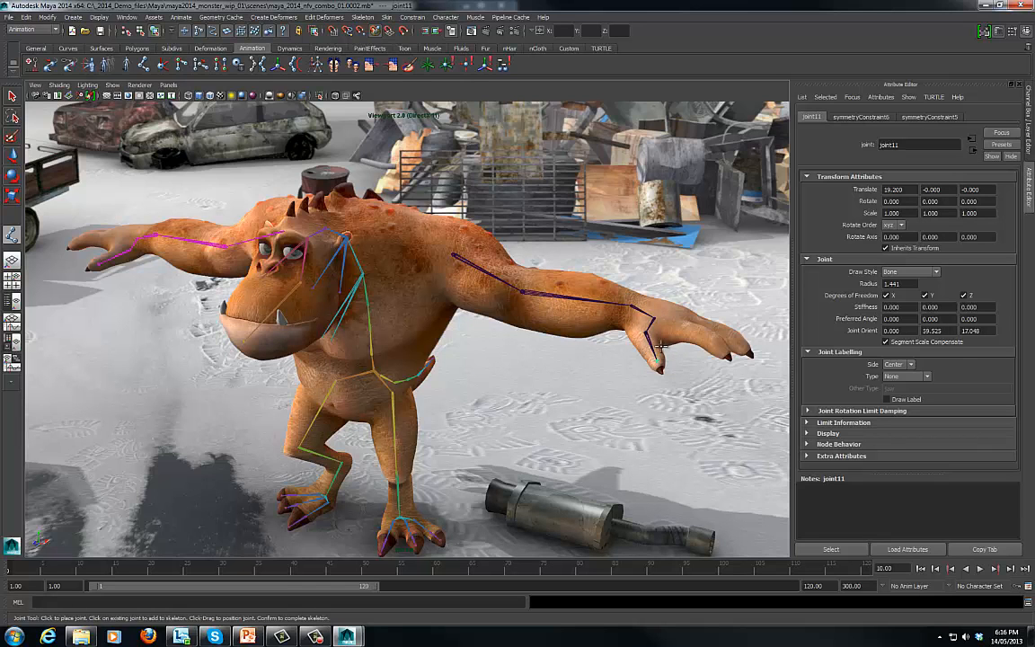
Exit the Joint Tool and parent the left arm's joint chain to the skeleton's chest joint
left_click_drag(571, 274, 476, 243, "alt")
left_click_drag(518, 244, 500, 270, "alt")
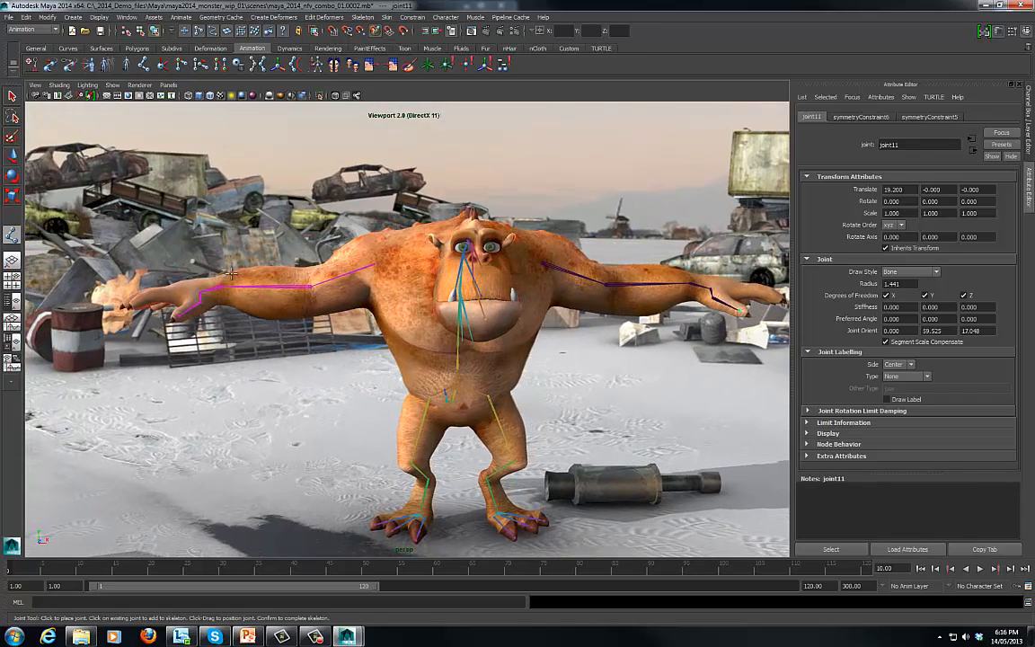
middle_click_drag(569, 226, 513, 232, "alt")
mouse_move(469, 255)
left_mouse_down("alt")
mouse_move(454, 248)
mouse_move(484, 250)
left_mouse_up("alt")
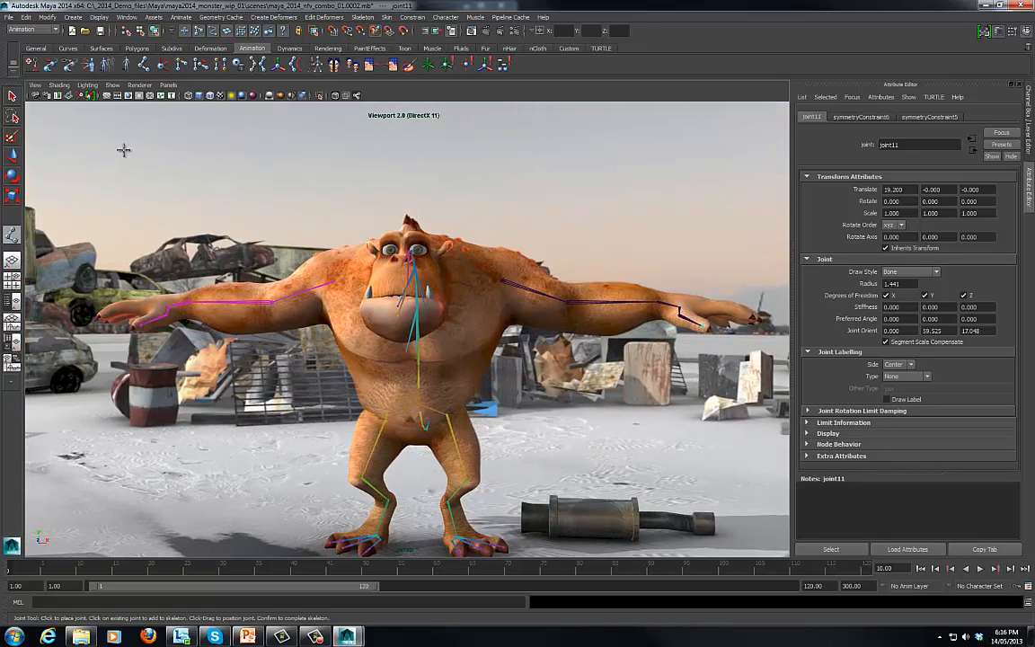
left_click(12, 95)
left_click(440, 267)
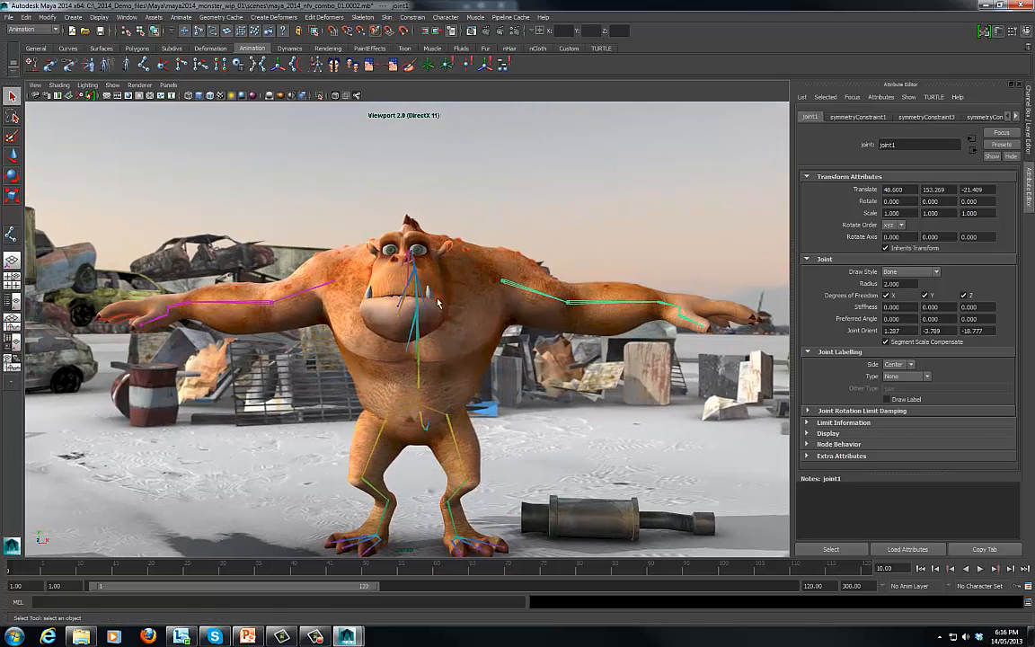
left_click_drag(441, 274, 432, 333, "alt")
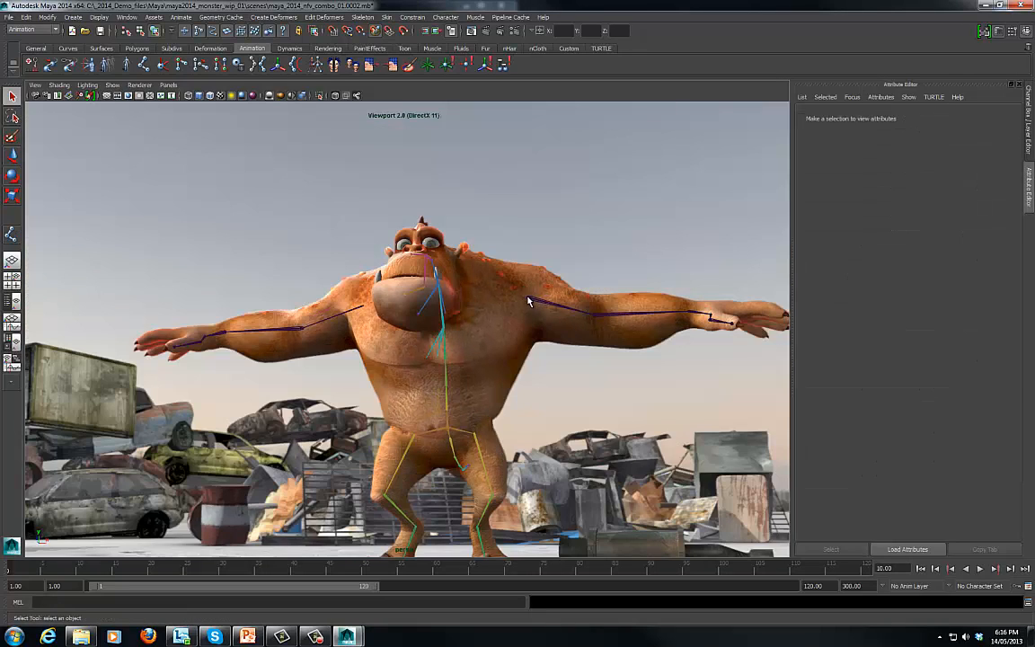
left_click(452, 319)
key("Down")
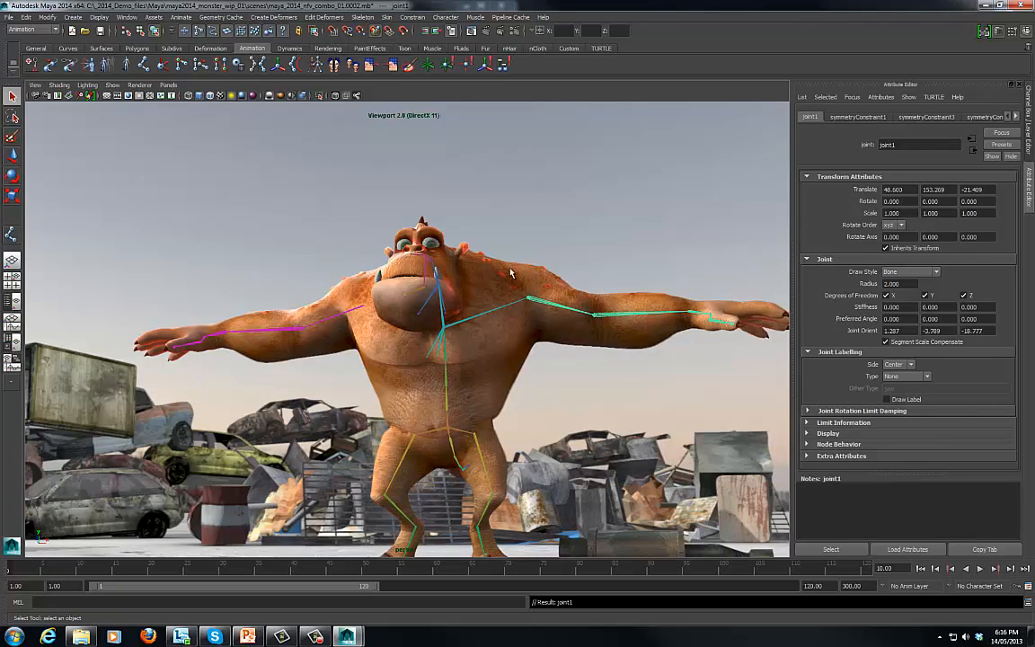
Parent the mirrored right arm's joint chain to the skeleton's chest joint
left_click_drag(453, 241, 367, 308, "alt")
left_click(456, 339)
left_click_drag(462, 269, 443, 256, "alt")
Smooth bind the monster mesh to the joint hierarchy rooted at the hips, using the Heat Map bind method and Dual Quaternion skinning
left_click(414, 407)
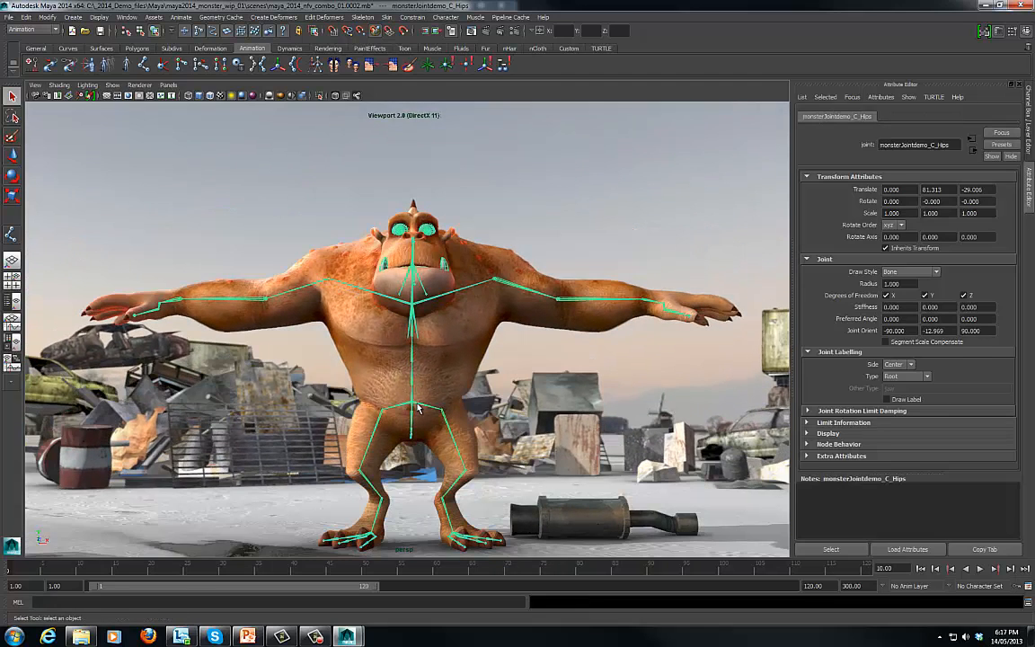
left_click(517, 272)
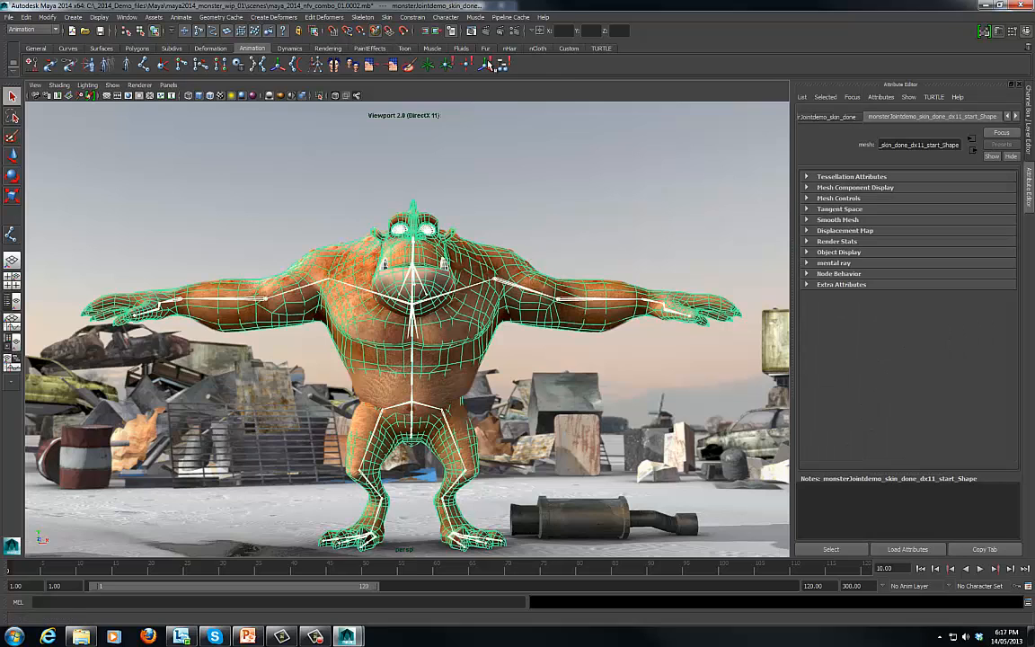
left_click(387, 17)
mouse_move(414, 33)
left_click(527, 41)
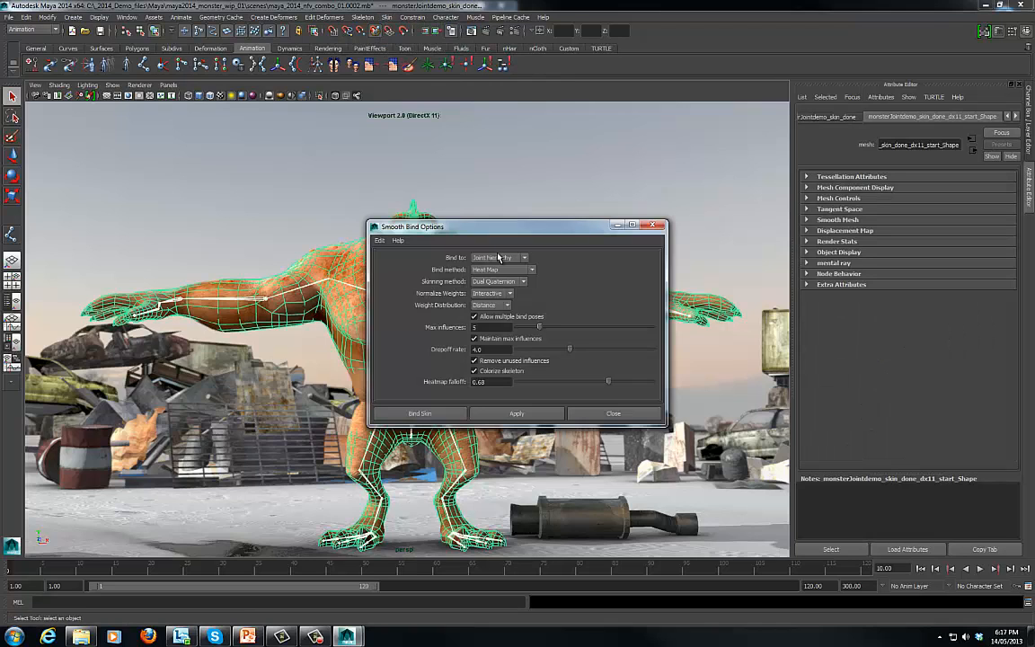
left_click(517, 414)
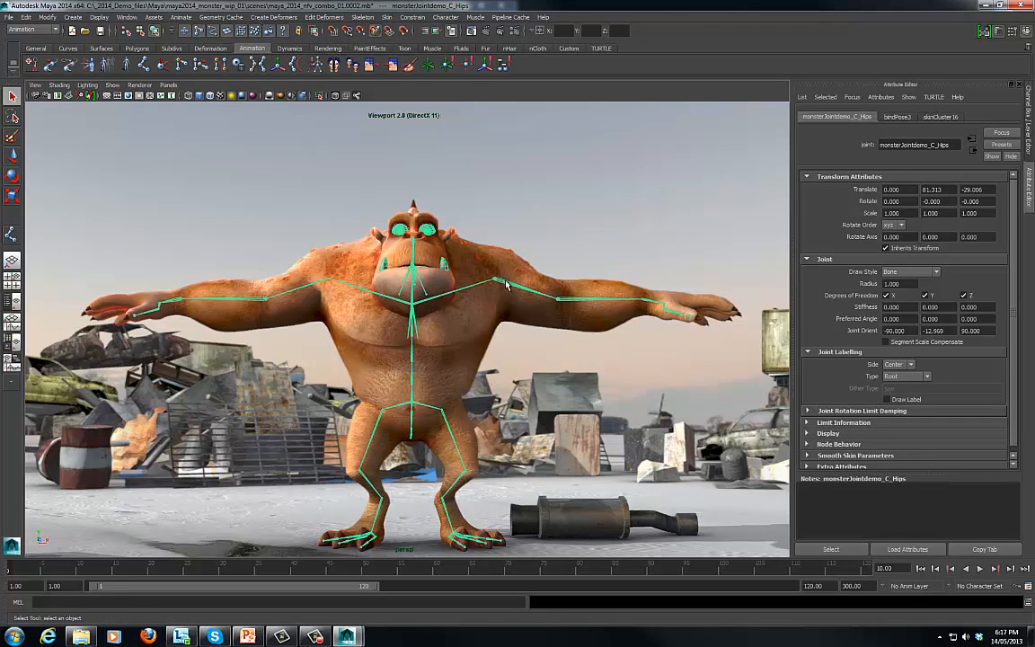
Try rotating the left shoulder joint about -30° around Z to test how the bound arm deforms
left_click(505, 285)
key("e")
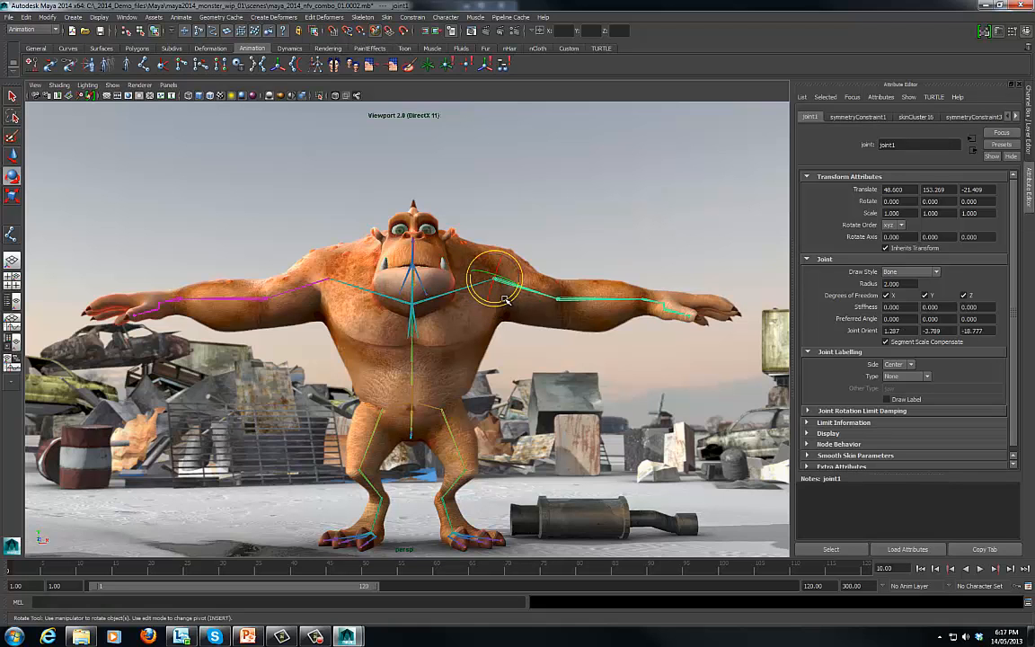
left_click_drag(505, 299, 484, 359)
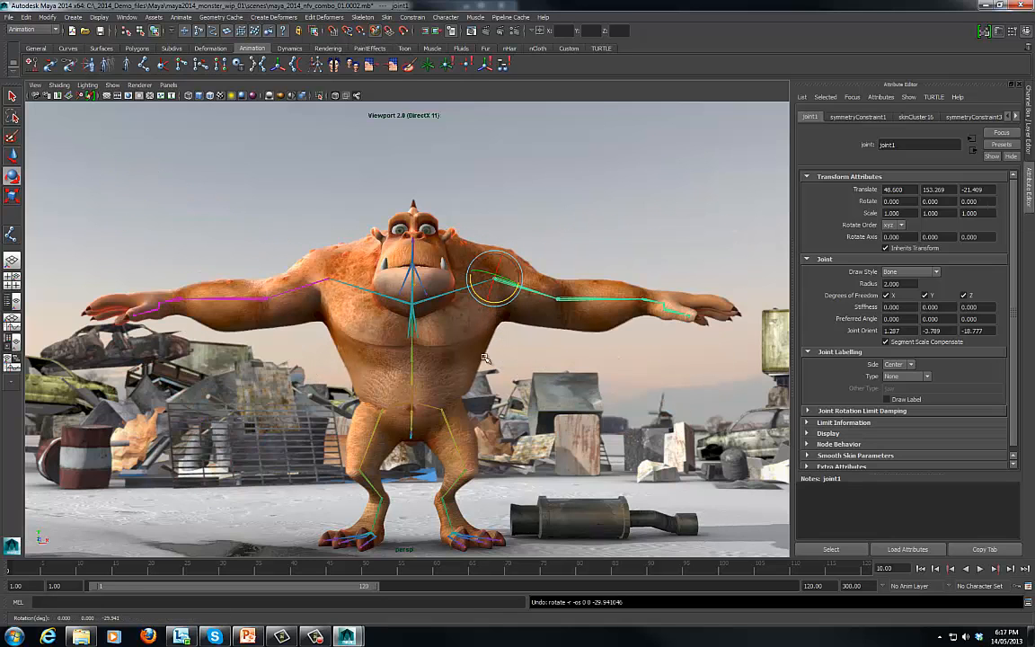
Test the leg's skinning by rotating the left hip joint about 40° around Z and bending the left knee joint
left_click(445, 419)
mouse_move(444, 419)
left_mouse_down()
mouse_move(426, 428)
mouse_move(434, 422)
left_mouse_up()
left_click_drag(461, 386, 510, 323, "alt")
left_click_drag(466, 353, 462, 322)
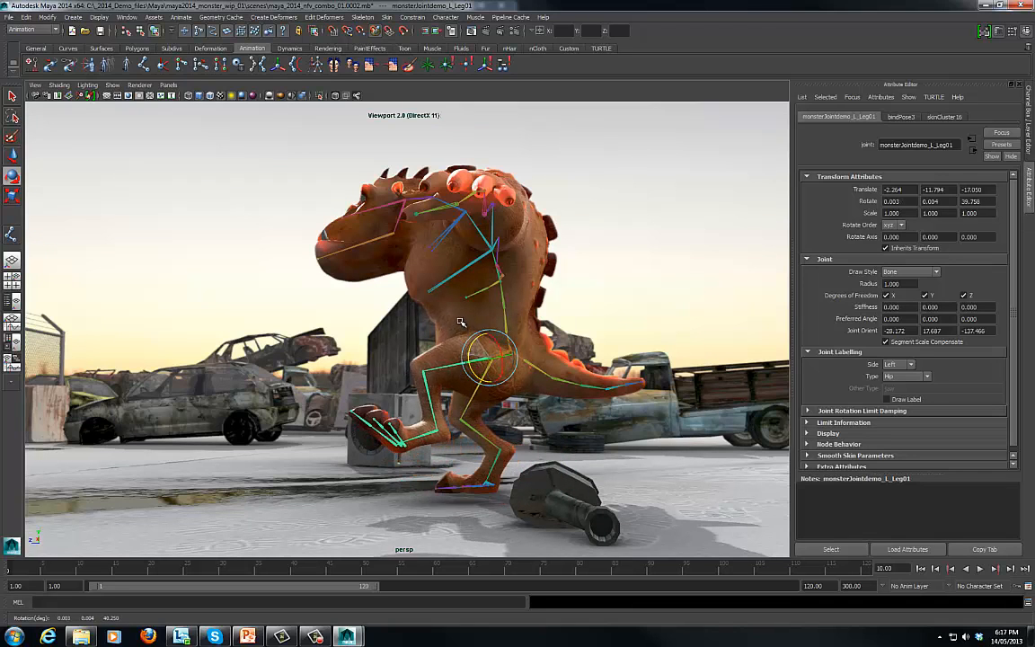
left_click(425, 381)
mouse_move(406, 387)
left_mouse_down()
mouse_move(390, 382)
mouse_move(417, 385)
mouse_move(402, 376)
mouse_move(409, 381)
left_mouse_up()
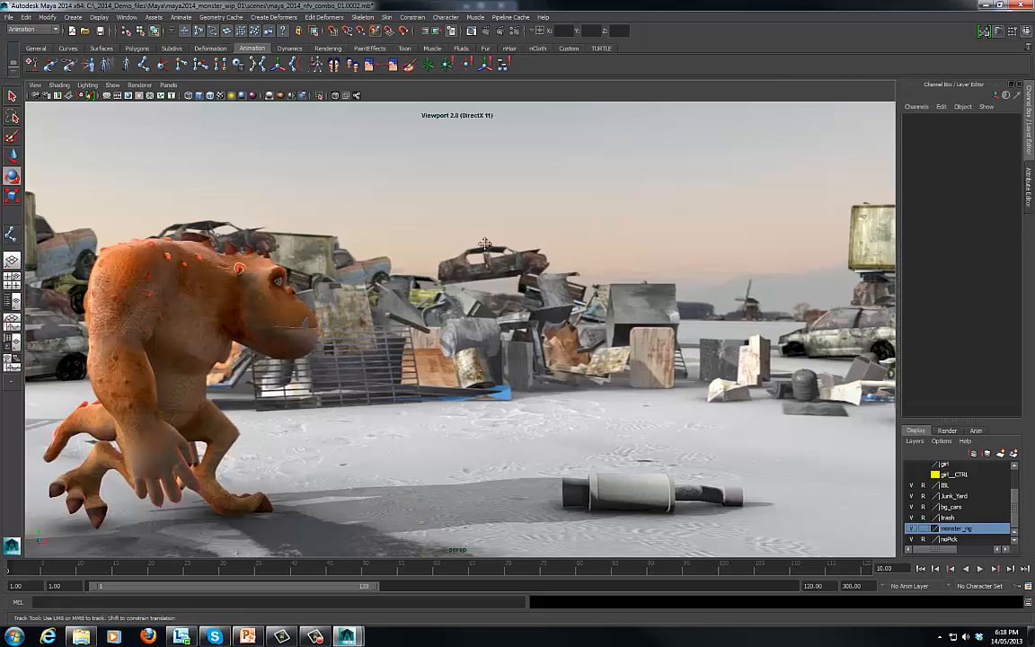
Frame the monster and the exhaust pipe from the side and play back the monster's animation, replaying it from frame 49
middle_click_drag(464, 242, 499, 241, "alt")
left_click_drag(640, 285, 536, 280, "alt")
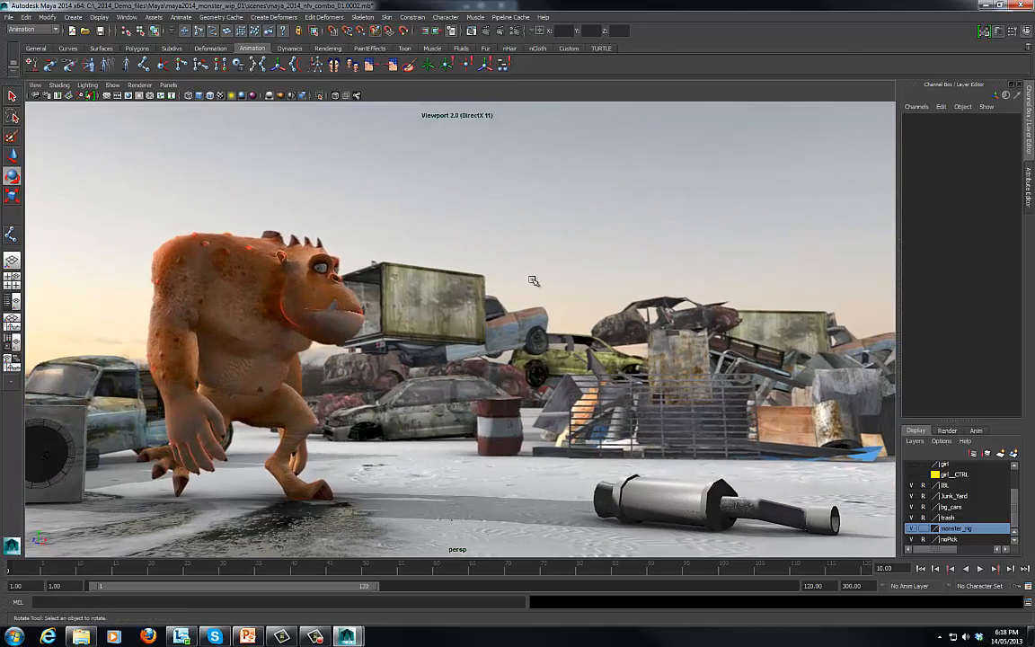
right_click_drag(534, 280, 465, 269, "alt")
left_click_drag(465, 269, 571, 333, "alt")
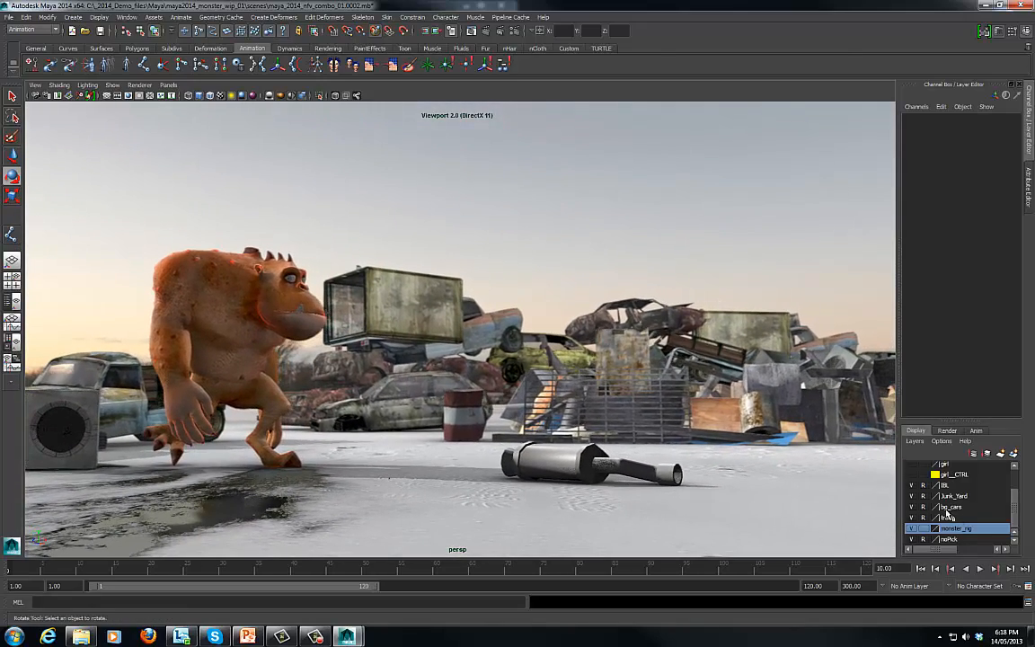
left_click(980, 568)
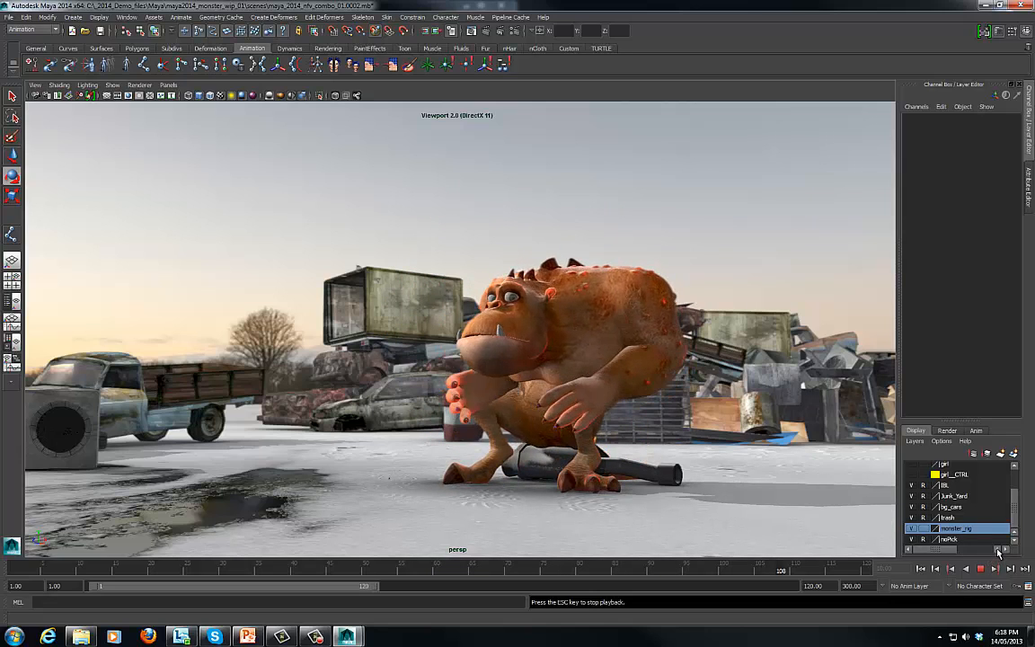
left_click(980, 568)
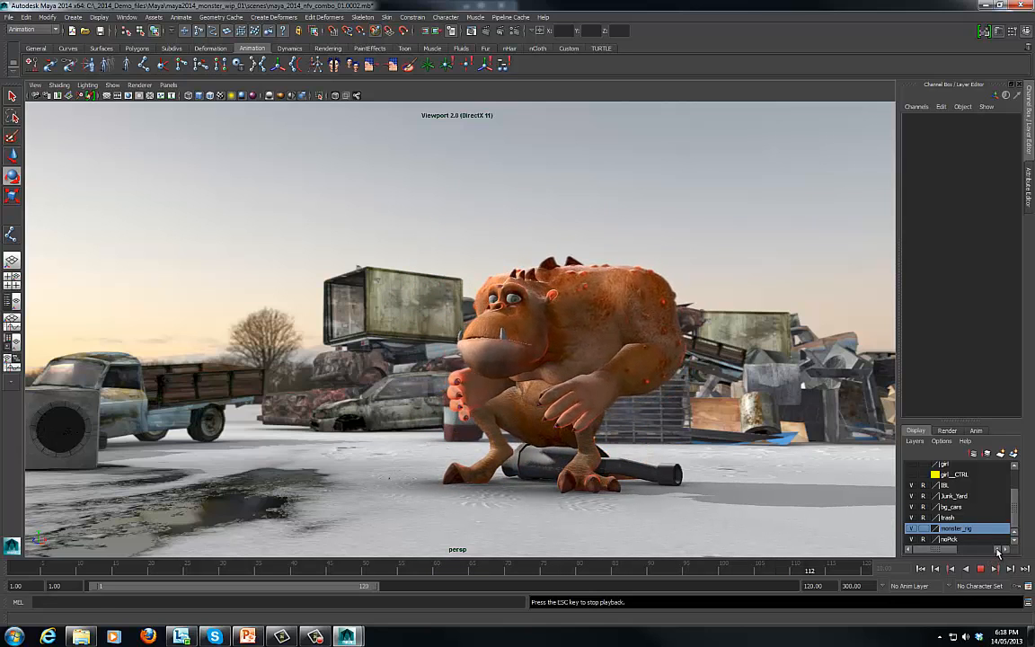
left_click(398, 564)
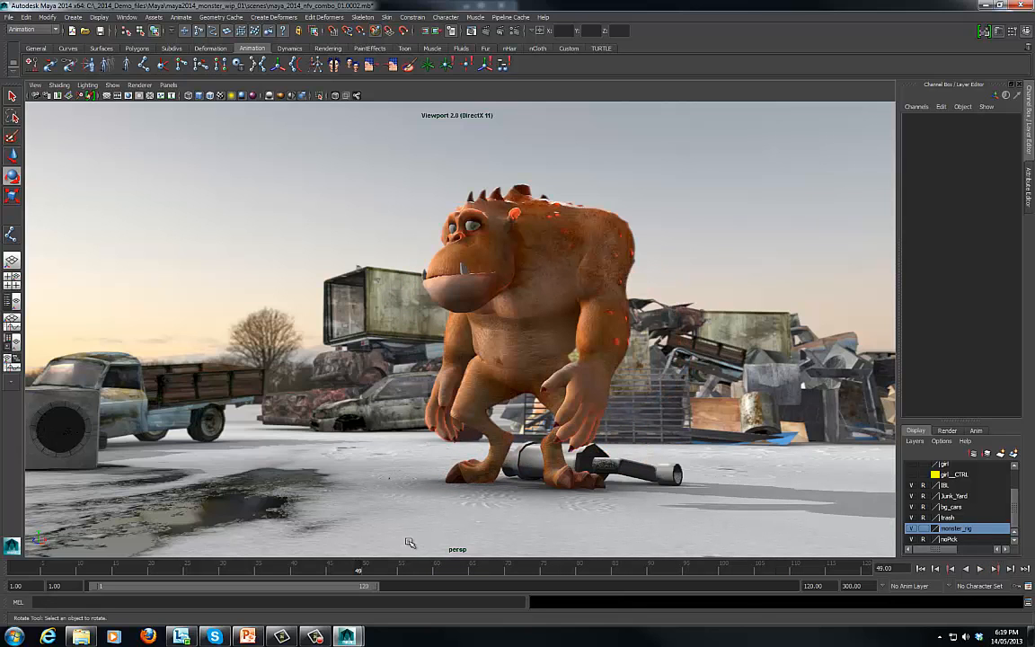
key("alt+v")
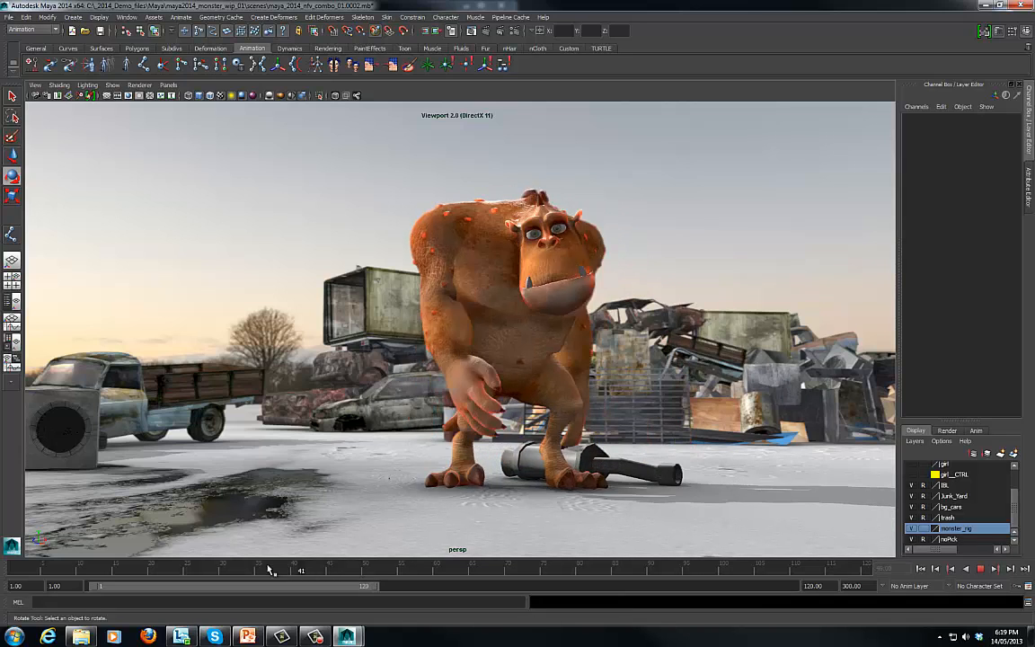
At frame 25, draw a yellow Grease Pencil ground mark by the front foot, write "foot here" and sketch a curved arrow toward it
left_click_drag(228, 573, 231, 577)
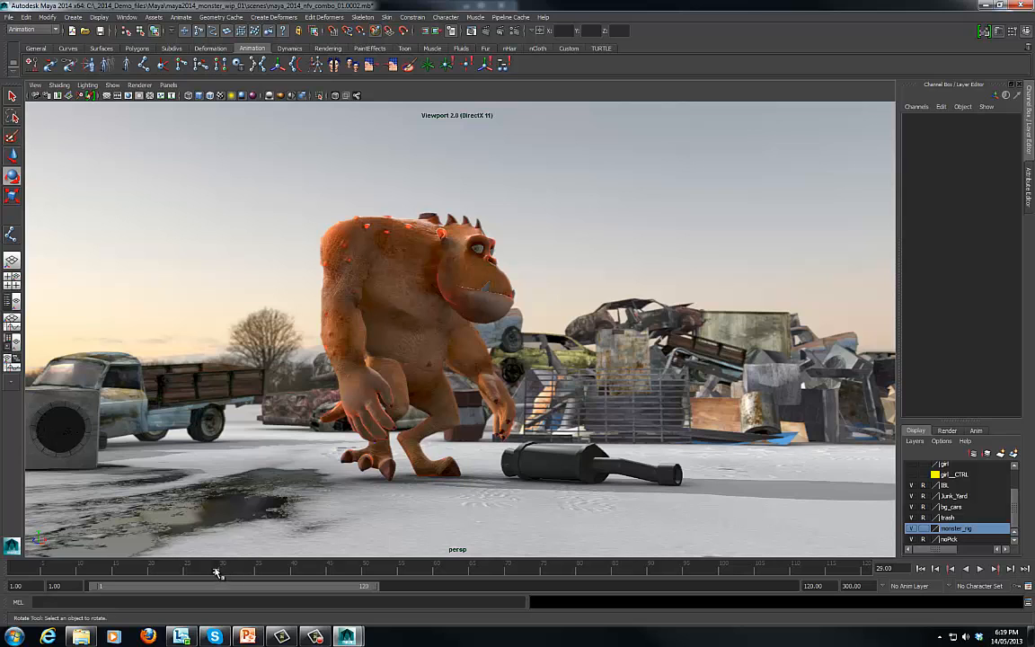
mouse_move(236, 570)
left_mouse_down()
mouse_move(142, 566)
mouse_move(187, 566)
left_mouse_up()
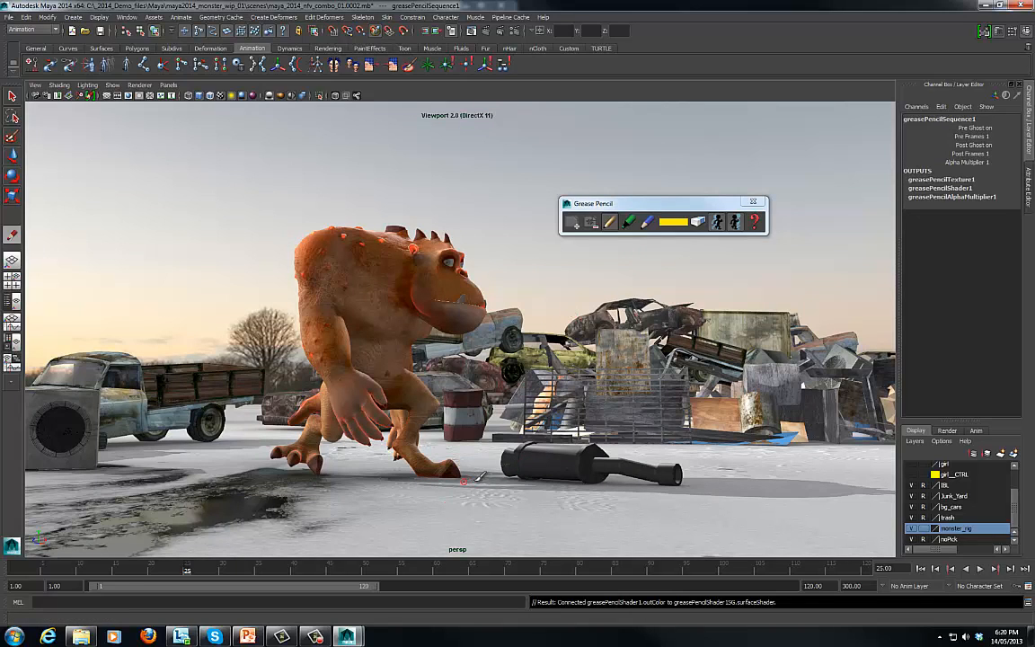
left_click_drag(475, 479, 482, 479)
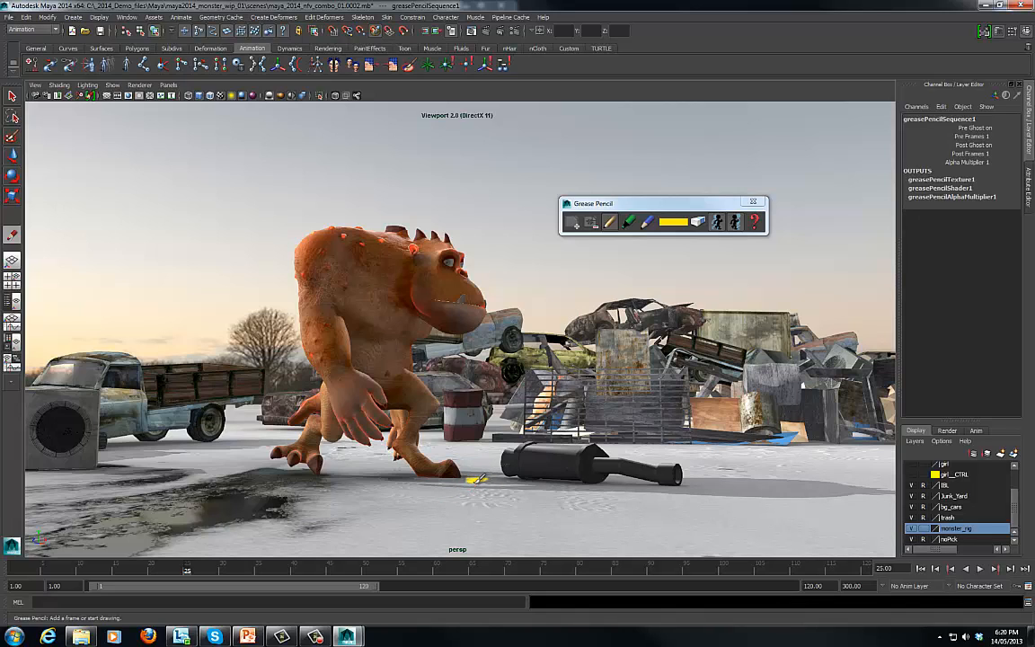
mouse_move(480, 494)
left_mouse_down()
mouse_move(496, 508)
mouse_move(662, 506)
left_mouse_up()
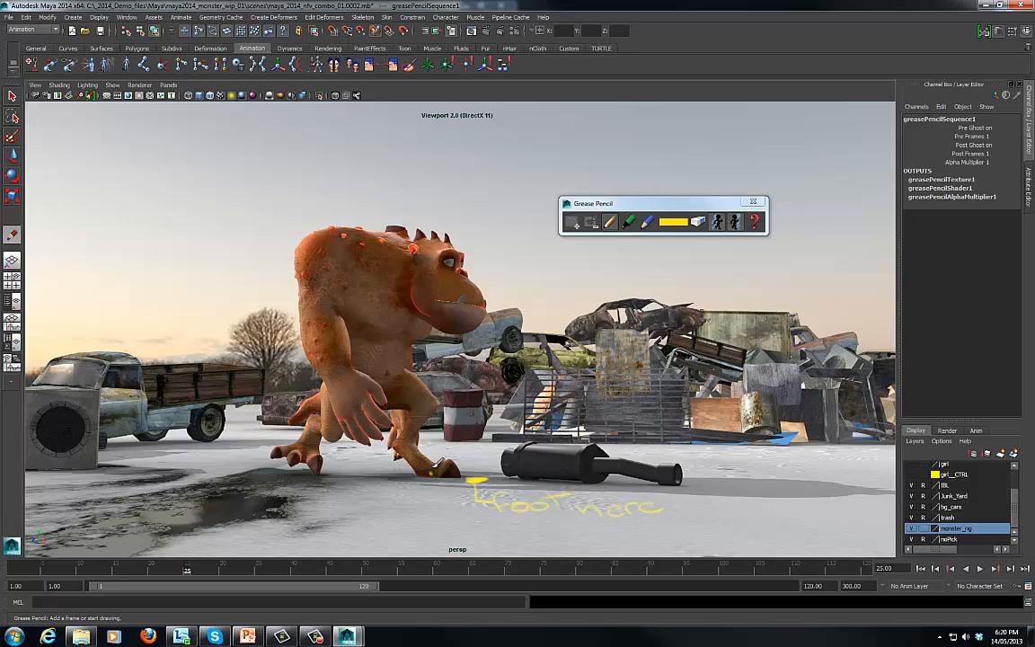
left_click_drag(440, 474, 468, 453)
left_click_drag(469, 455, 484, 465)
Add a Grease Pencil frame at frame 34 and sketch a blue arm outline hanging behind the monster
mouse_move(189, 572)
left_mouse_down()
mouse_move(276, 561)
mouse_move(251, 569)
left_mouse_up()
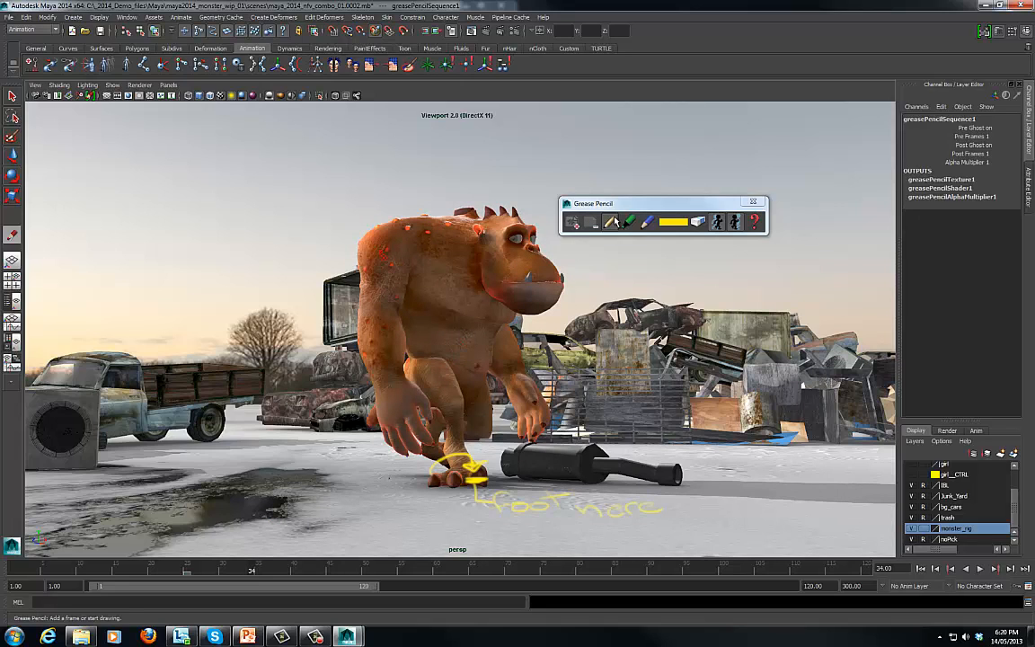
left_click(575, 222)
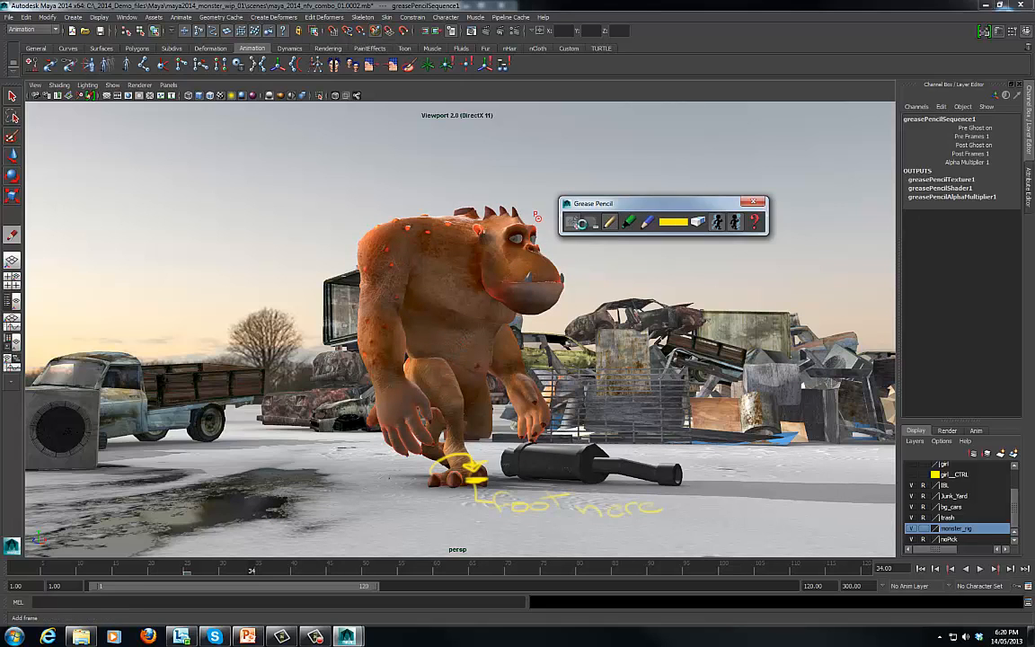
left_click(667, 222)
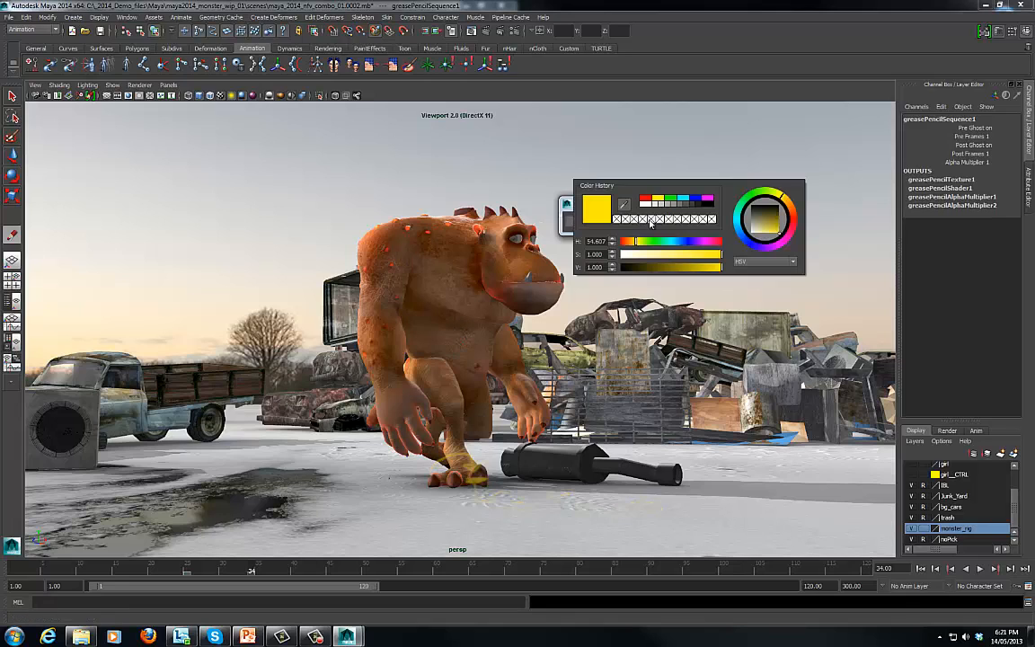
left_click(689, 242)
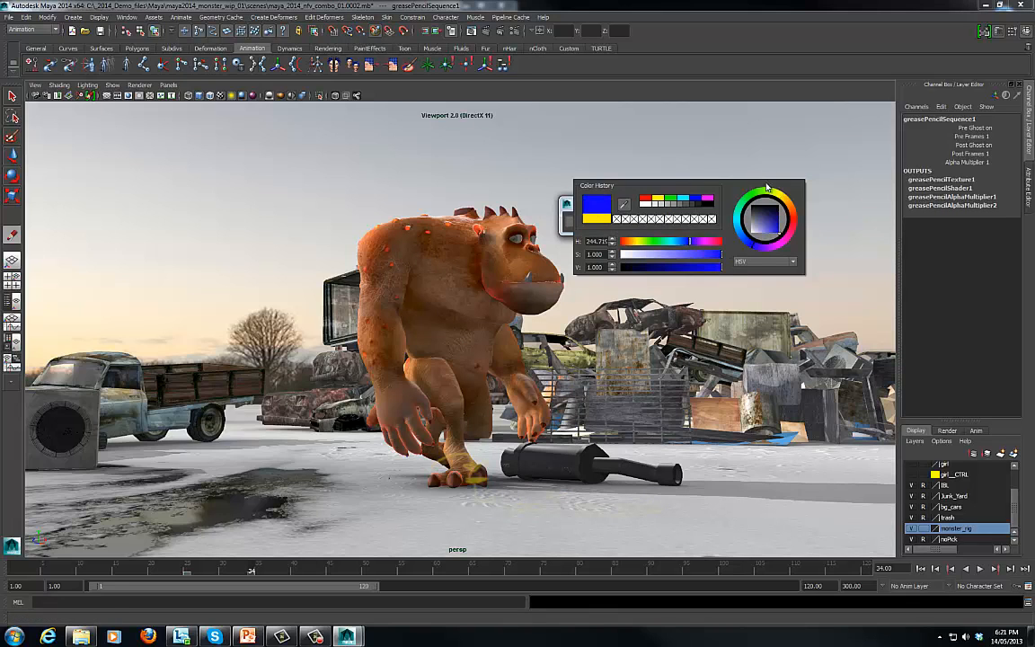
left_click(353, 239)
mouse_move(352, 241)
left_mouse_down()
mouse_move(358, 271)
mouse_move(339, 286)
mouse_move(336, 335)
left_mouse_up()
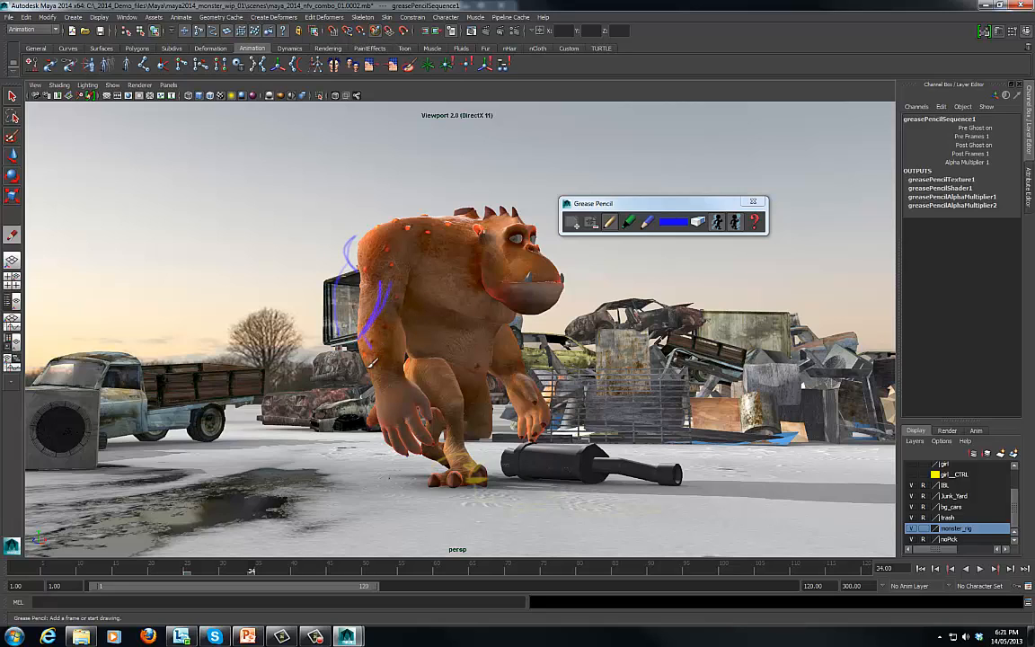
left_click_drag(336, 334, 358, 396)
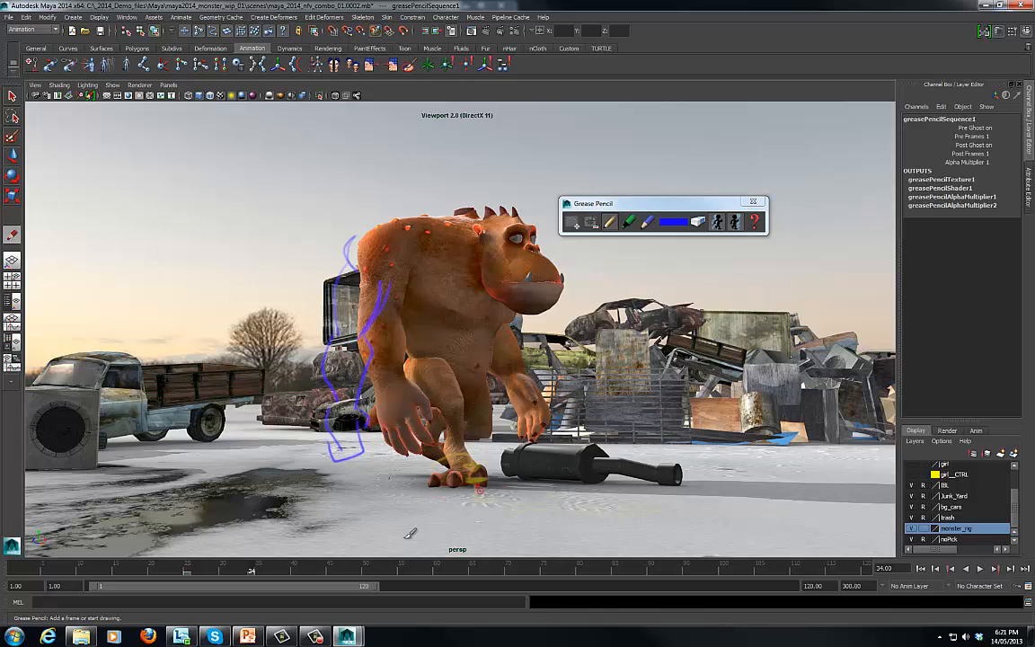
Add a Grease Pencil frame at frame 43 and sketch a blue bent arm outline beside the monster's shoulder
key("alt+v")
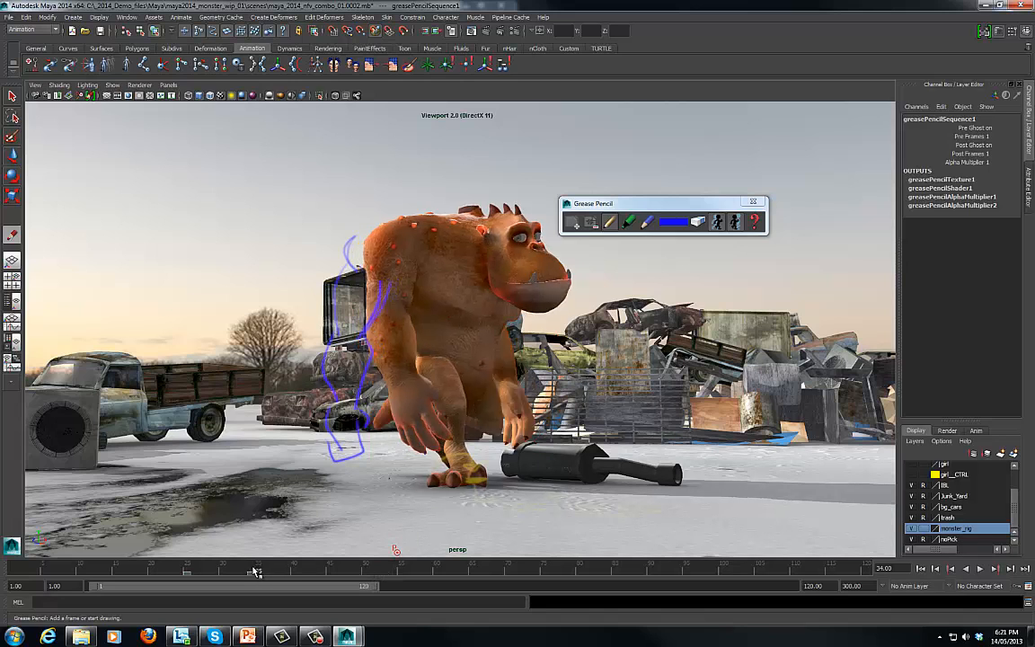
left_click(314, 566)
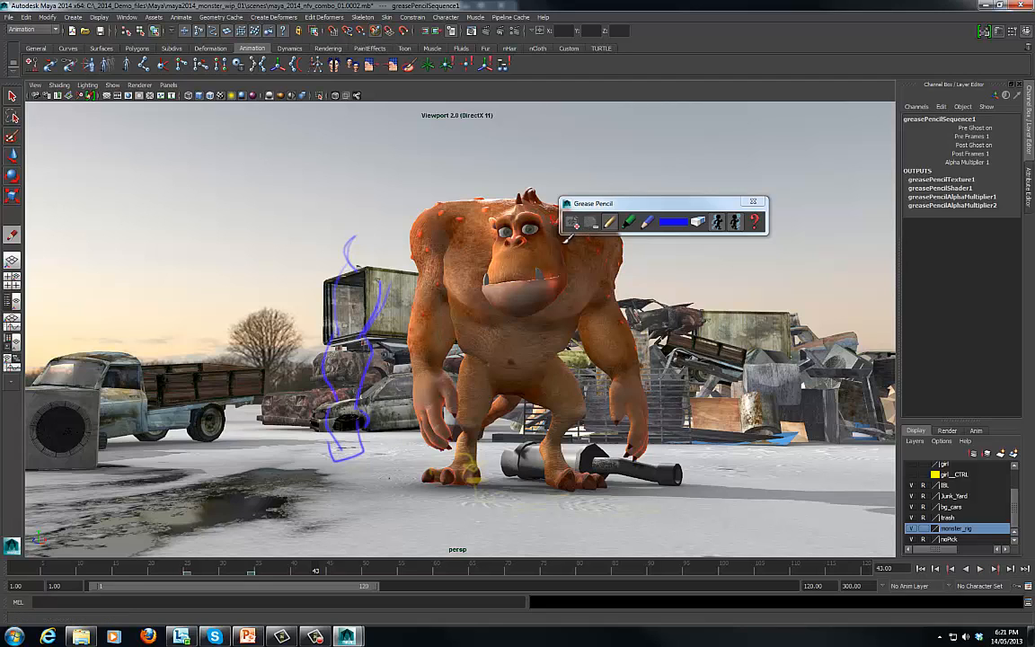
left_click(589, 225)
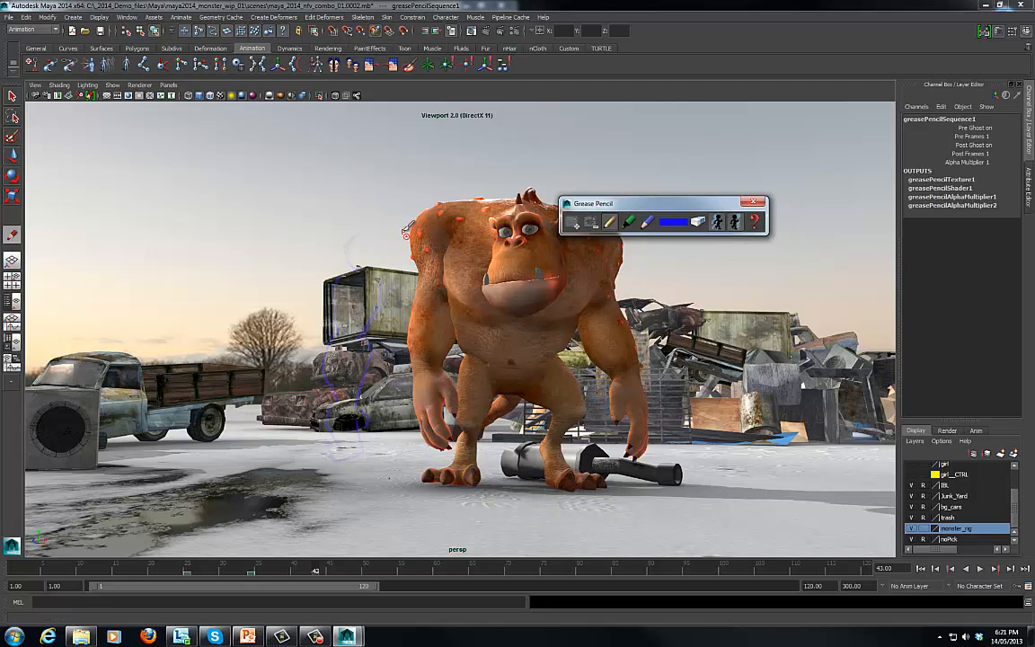
left_click_drag(410, 229, 398, 268)
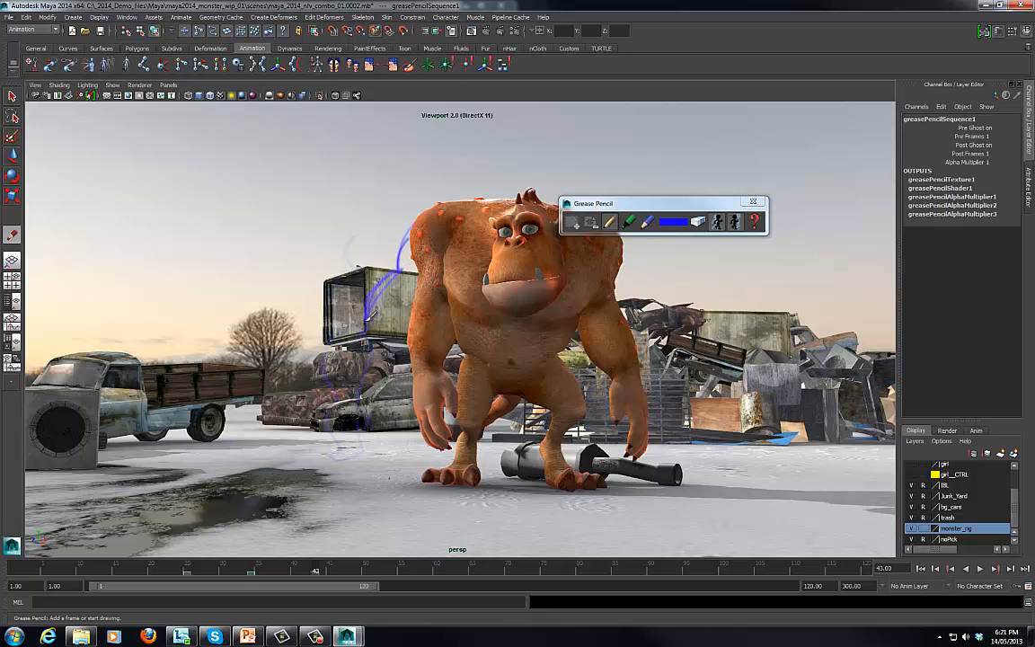
mouse_move(386, 266)
left_mouse_down()
mouse_move(364, 306)
mouse_move(358, 373)
mouse_move(385, 423)
mouse_move(358, 442)
left_mouse_up()
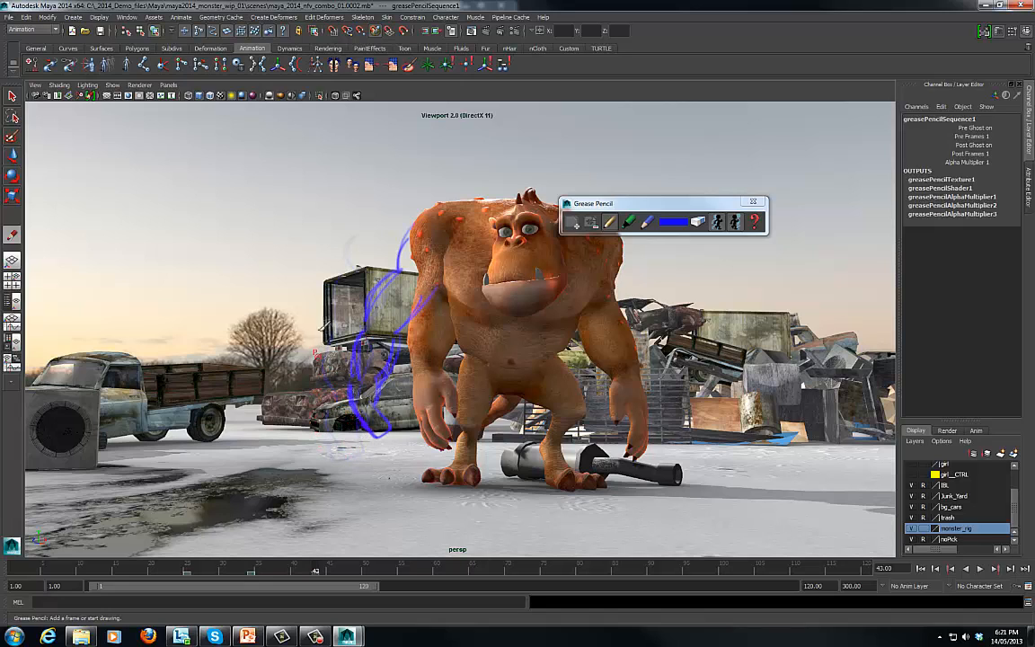
Turn off pre and post ghosting for the Grease Pencil sketches and play back the animation with them
left_click(736, 221)
left_click(736, 221)
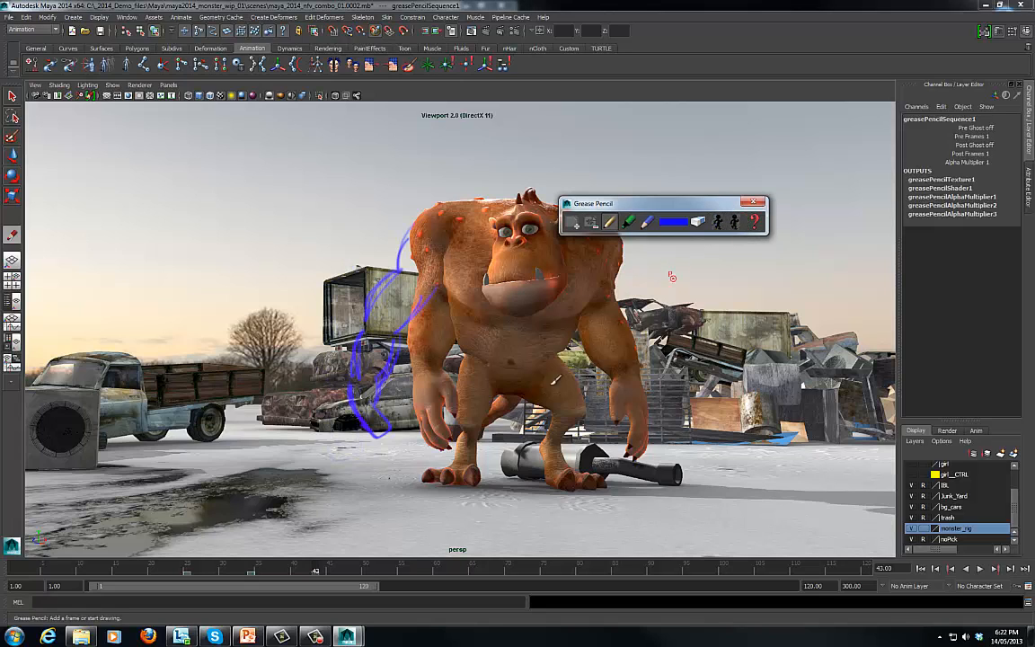
key("alt+v")
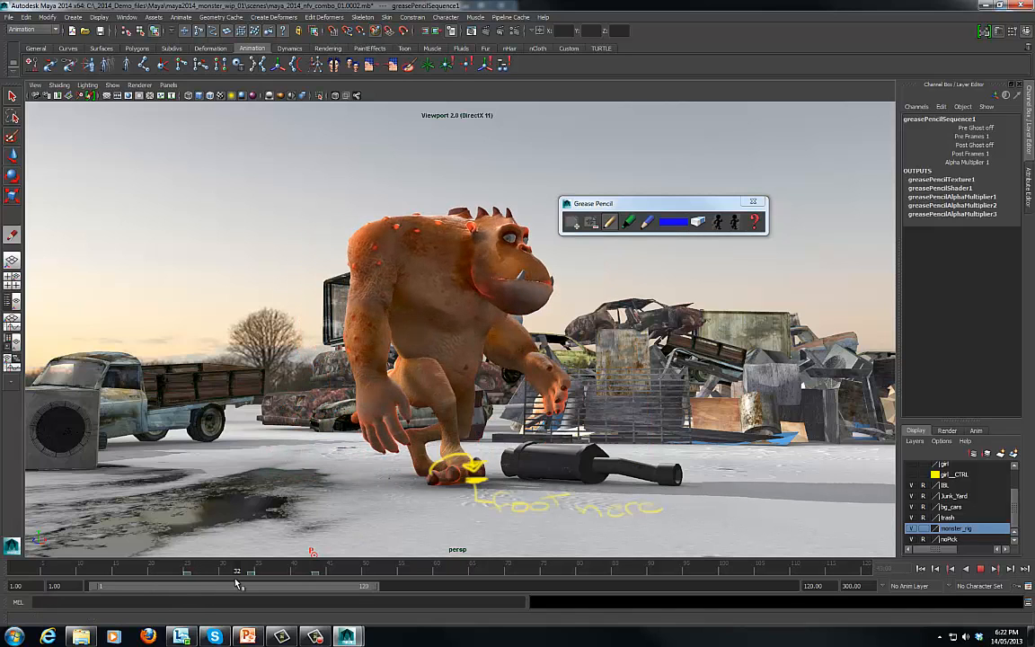
Add a Grease Pencil frame at frame 82 and draw a thick blue slanted line across the monster's bent back
mouse_move(260, 577)
left_mouse_down()
mouse_move(252, 580)
mouse_move(575, 506)
mouse_move(592, 560)
left_mouse_up()
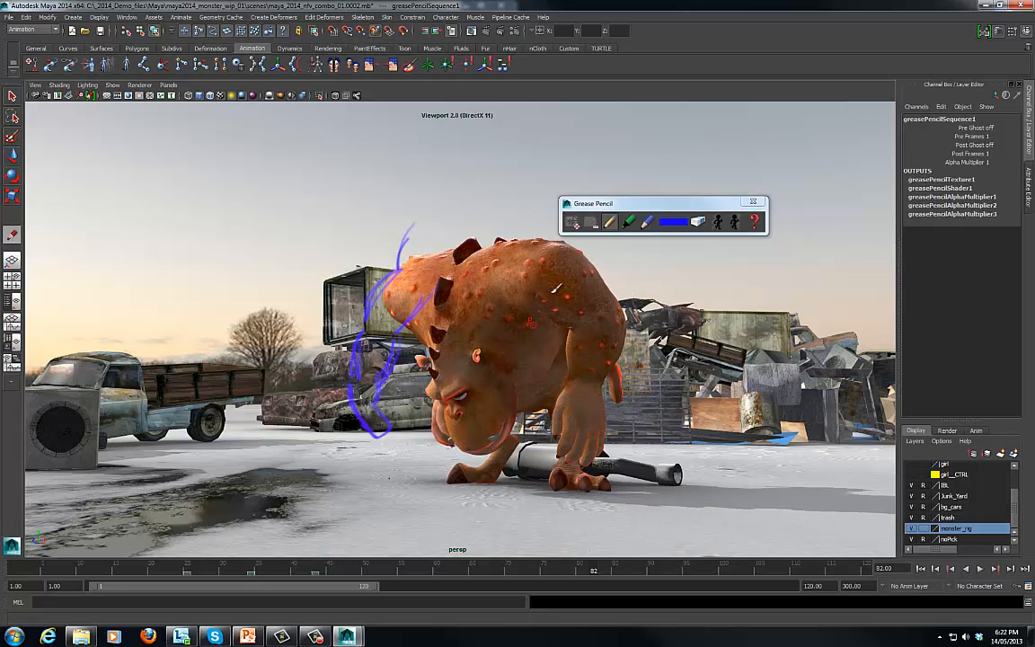
left_click(575, 226)
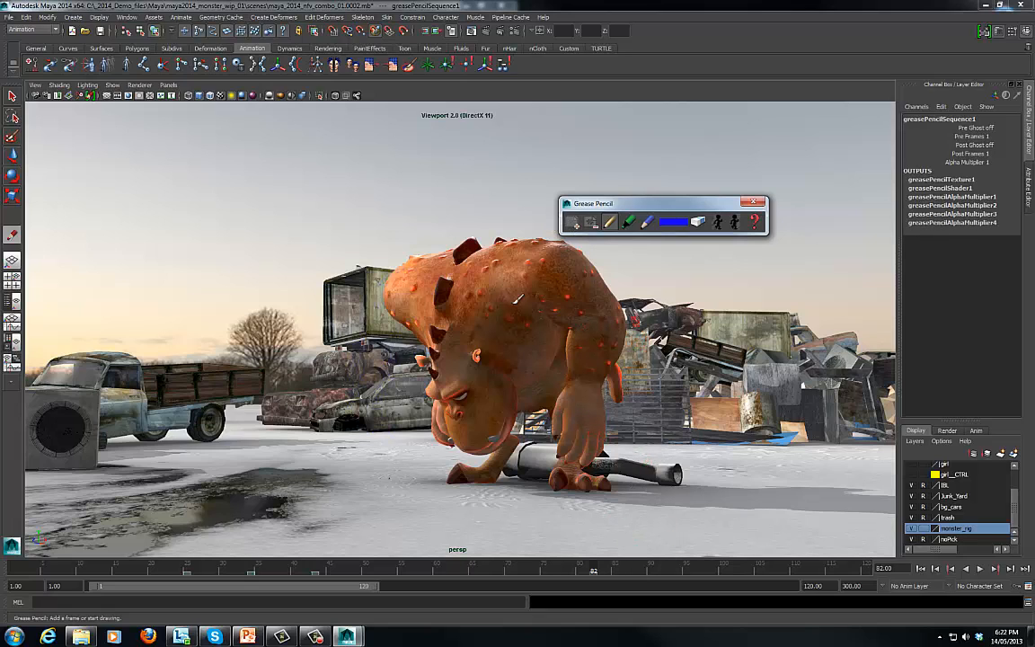
left_click_drag(670, 206, 752, 167)
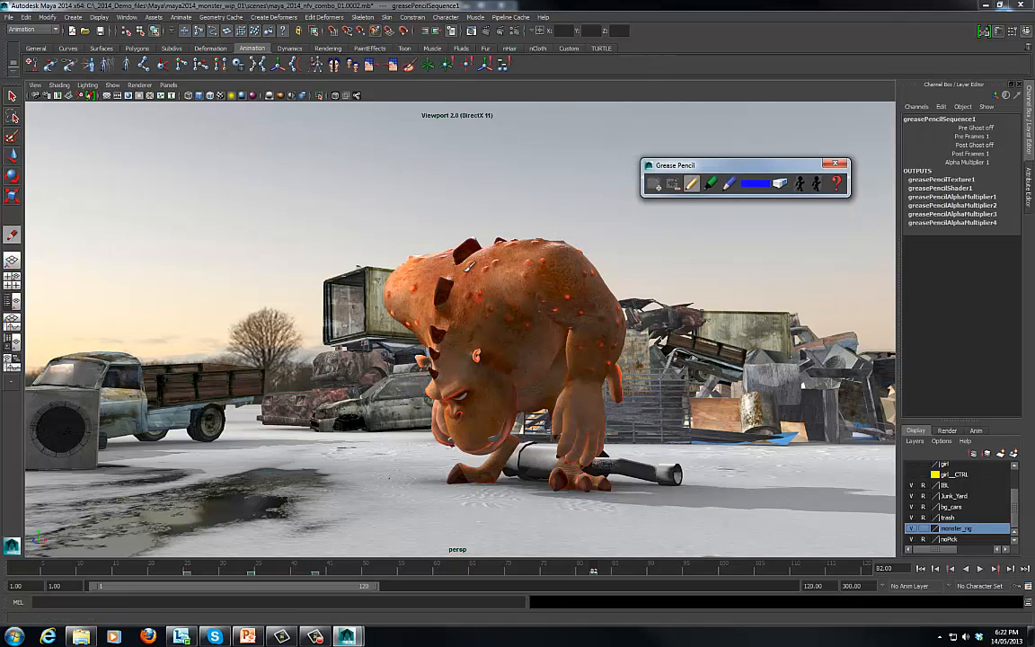
left_click_drag(440, 283, 565, 256)
left_click_drag(495, 266, 564, 253)
left_click_drag(446, 284, 588, 248)
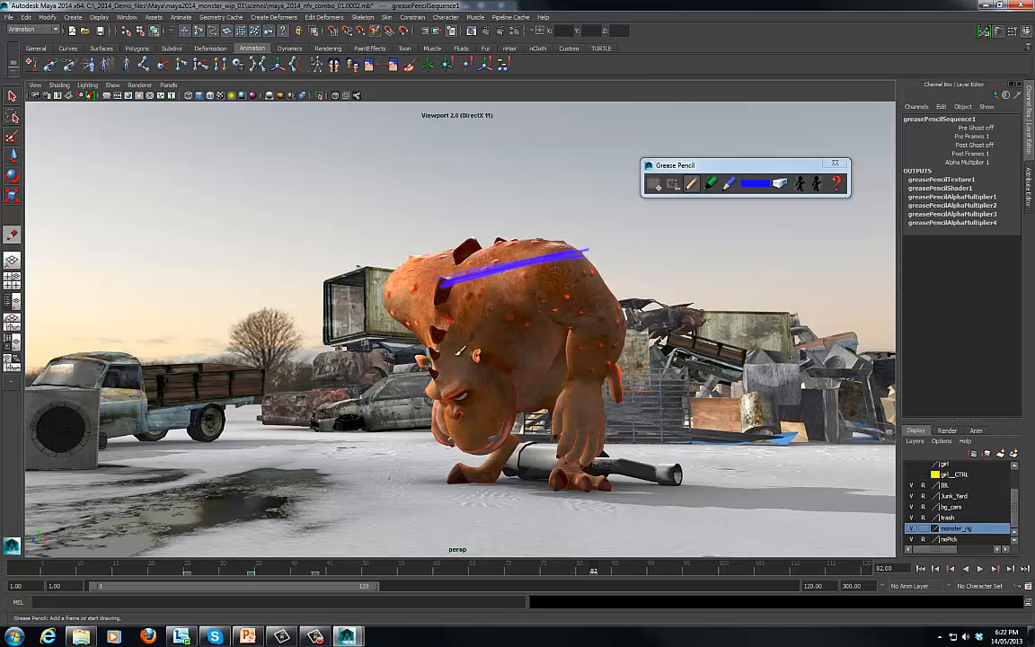
Sketch blue Grease Pencil strokes over the monster's brow and a green sight line from its eye, labelled "eye line"
mouse_move(442, 325)
left_mouse_down()
mouse_move(407, 388)
mouse_move(442, 382)
mouse_move(393, 377)
left_mouse_up()
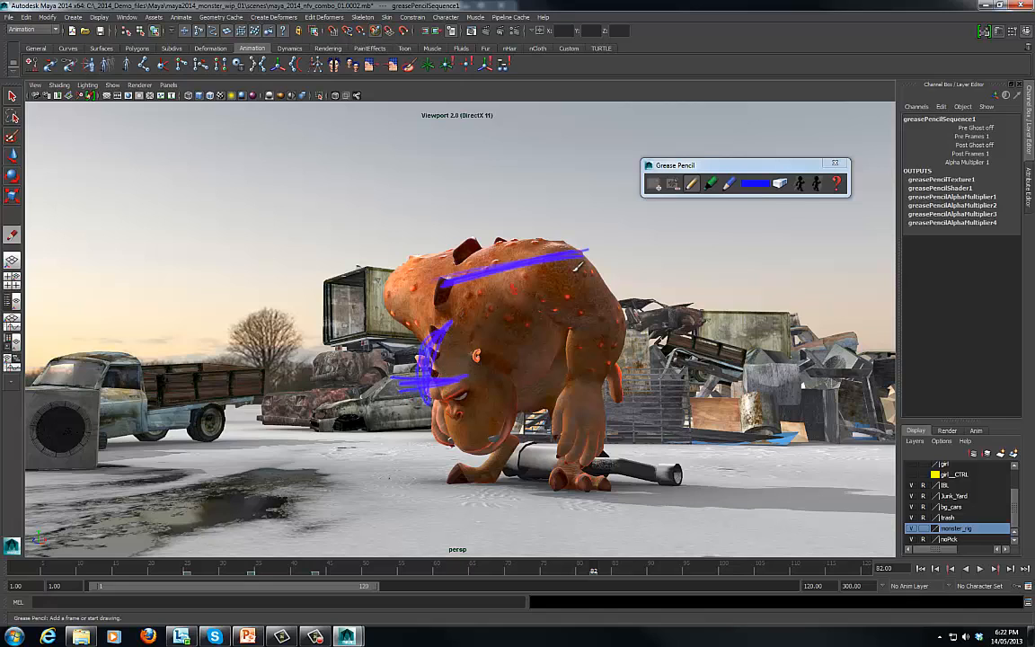
left_click(710, 183)
left_click(755, 184)
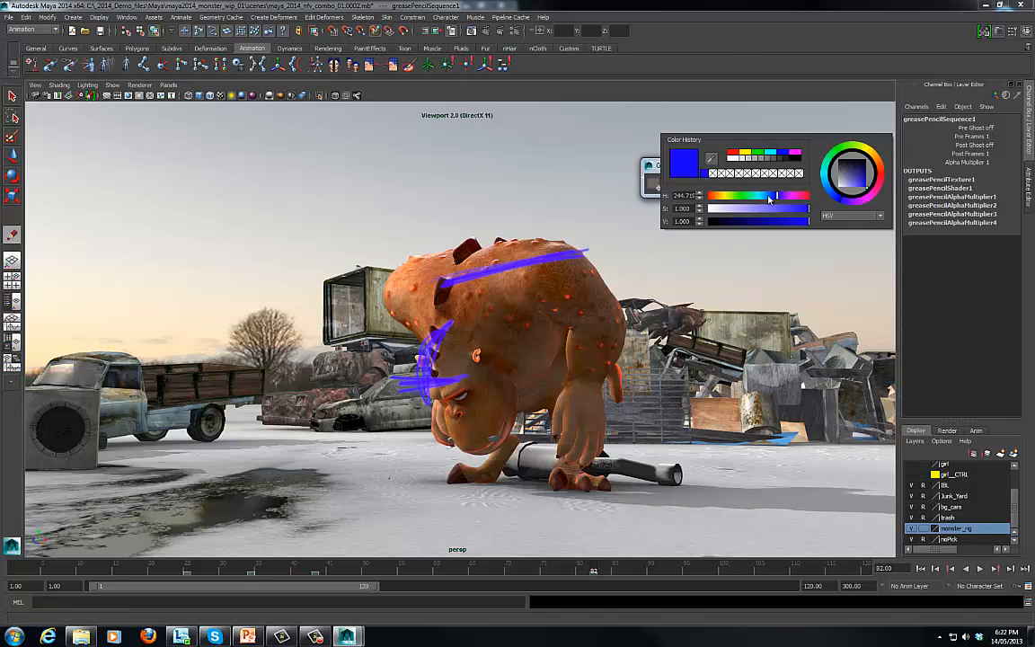
left_click(744, 196)
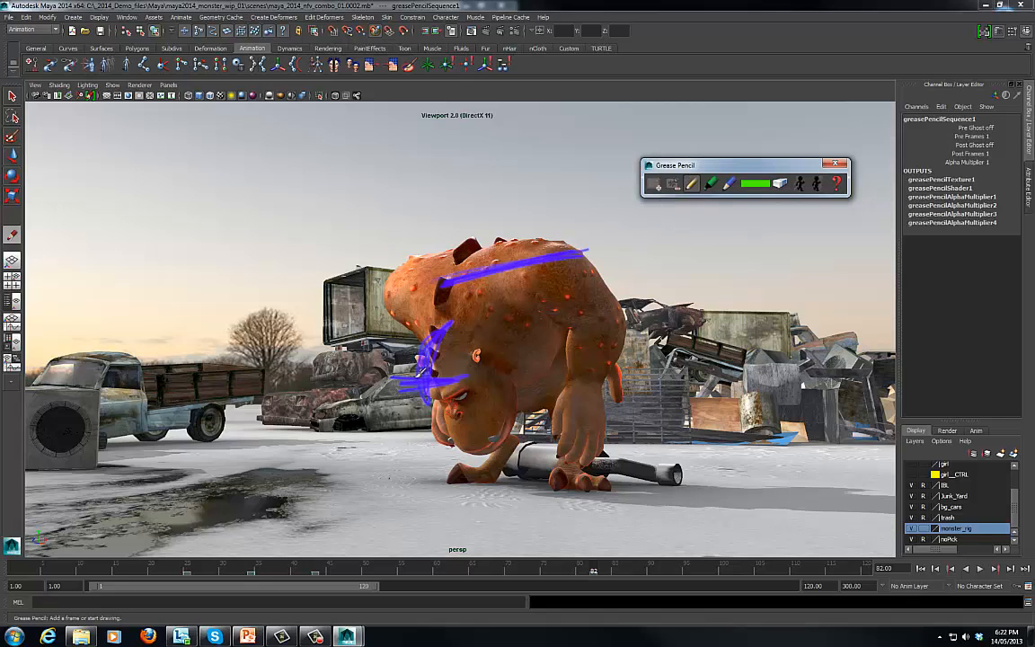
left_click_drag(458, 376, 293, 384)
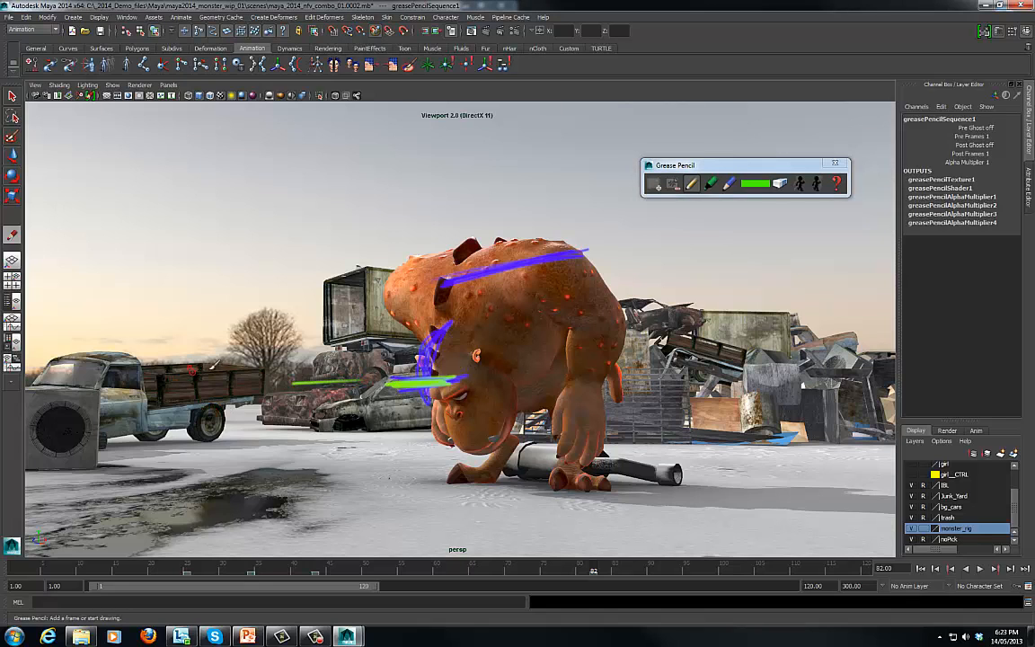
mouse_move(207, 364)
left_mouse_down()
mouse_move(203, 373)
mouse_move(232, 382)
mouse_move(257, 365)
left_mouse_up()
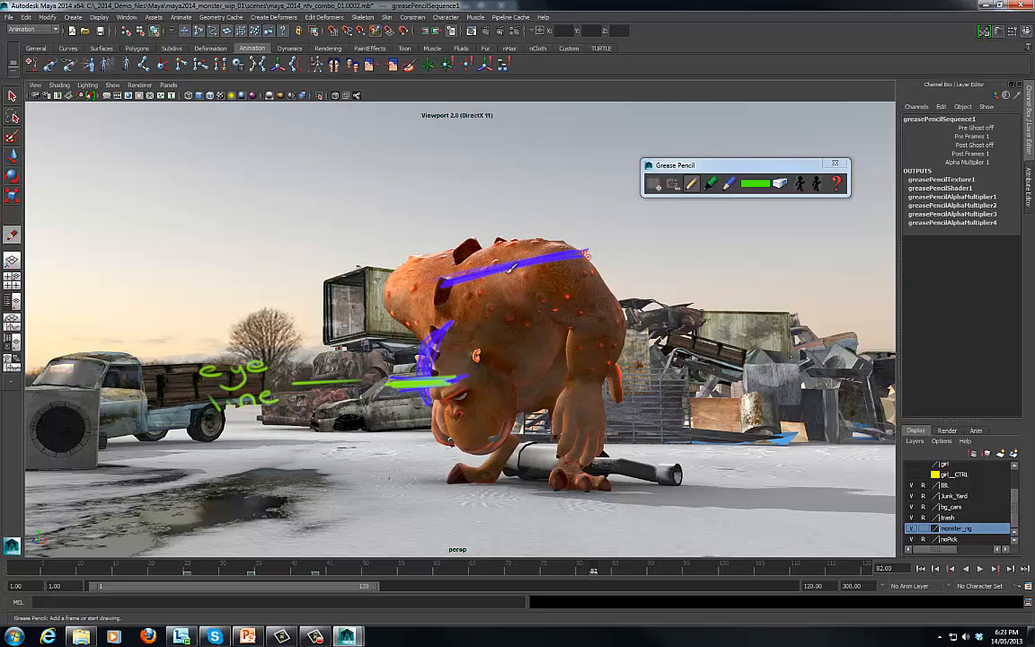
Delete the Grease Pencil frames at frames 25, 34 and 43
left_click(318, 567)
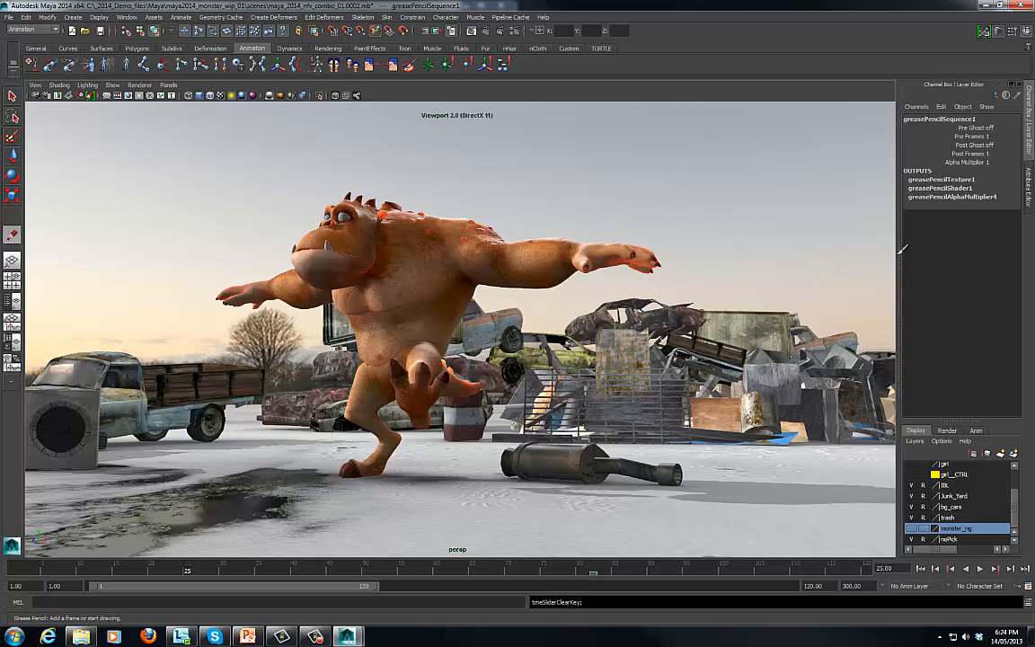
left_click_drag(396, 266, 355, 186, "alt")
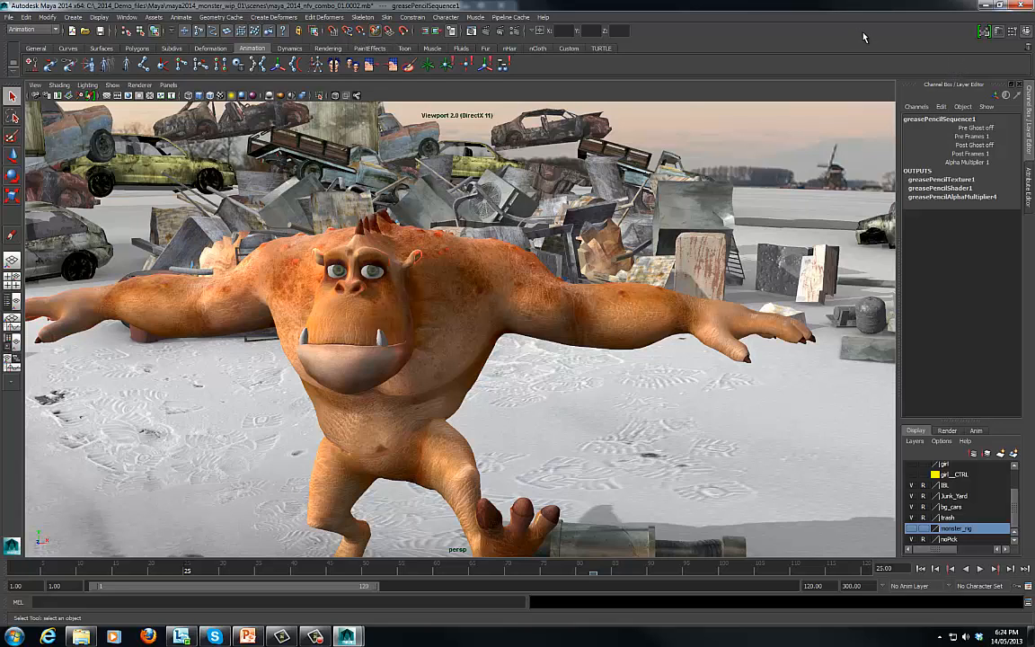
Open and activate the Modeling Toolkit, and put the monster's body mesh into vertex selection
left_click(984, 32)
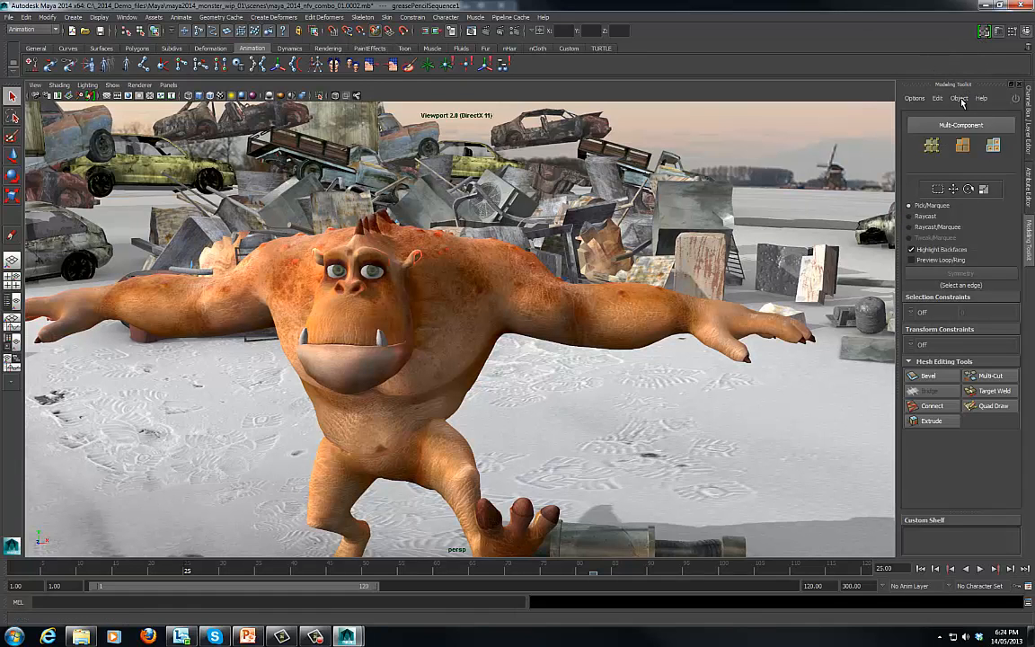
left_click(1016, 102)
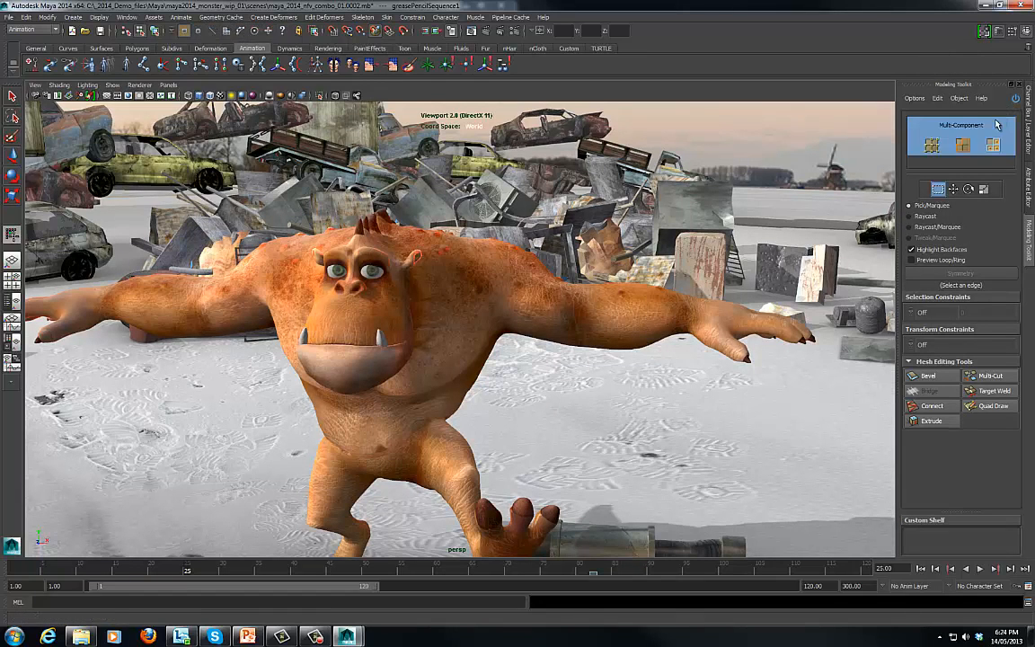
right_click(485, 272)
left_click(442, 272)
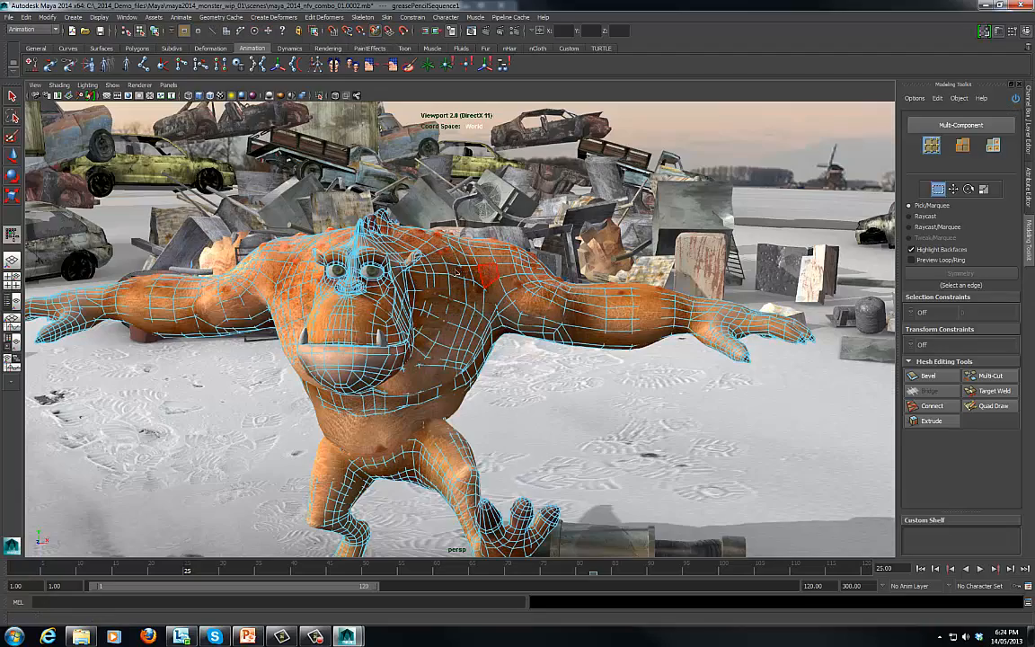
Try to move single vertices on the monster's shoulder with the Modeling Toolkit's Move tool
left_click_drag(495, 263, 461, 266, "alt")
right_click_drag(461, 265, 548, 283, "alt")
left_click_drag(548, 283, 511, 287, "alt")
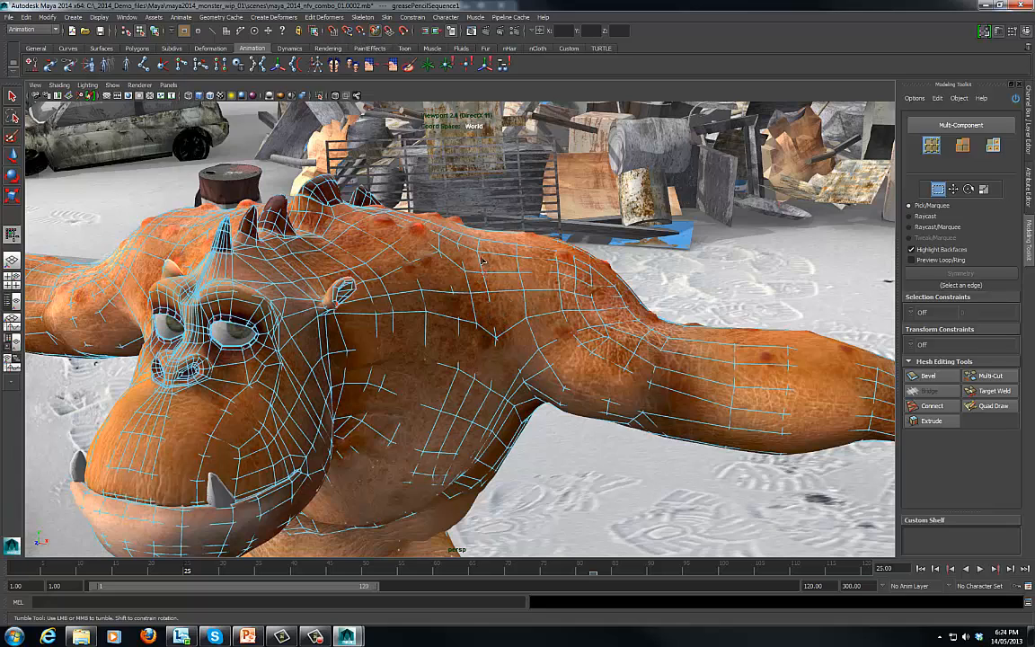
left_click(524, 291)
key("w")
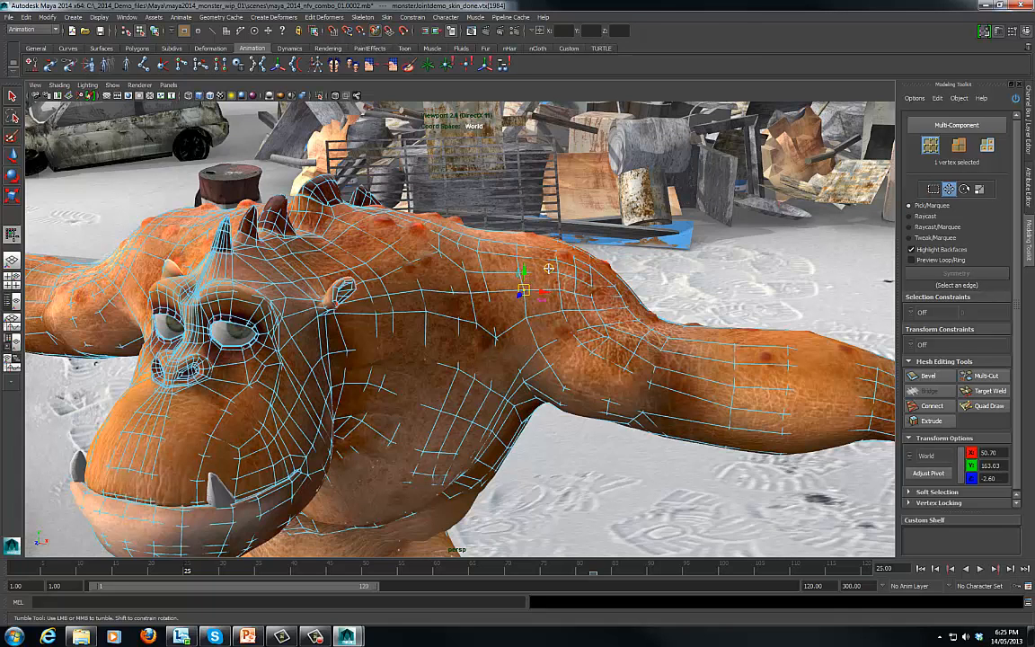
left_click(550, 268)
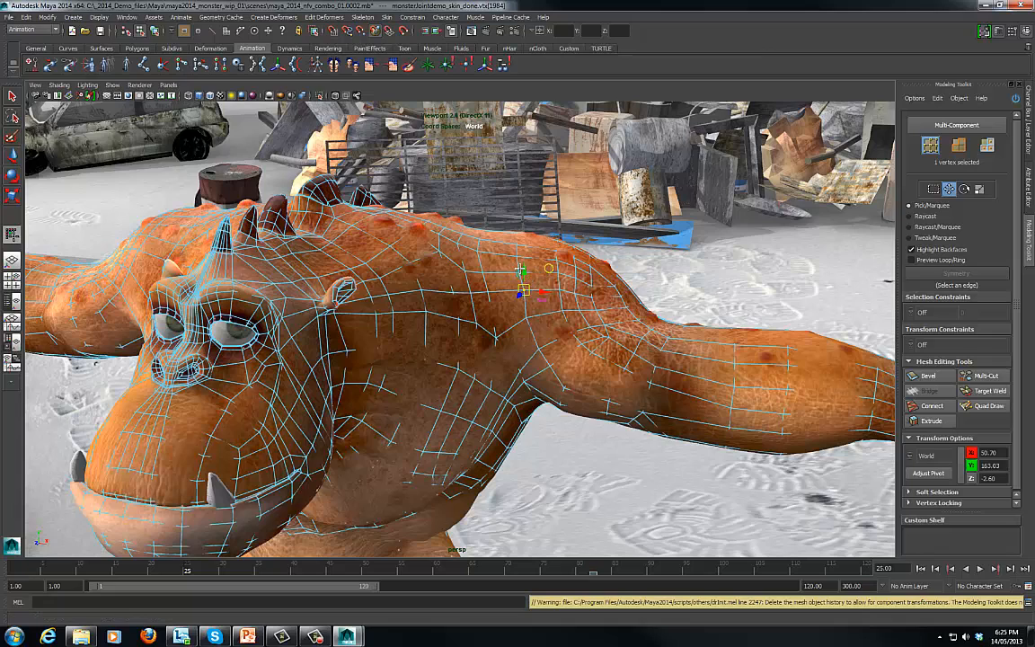
left_click_drag(525, 279, 579, 244)
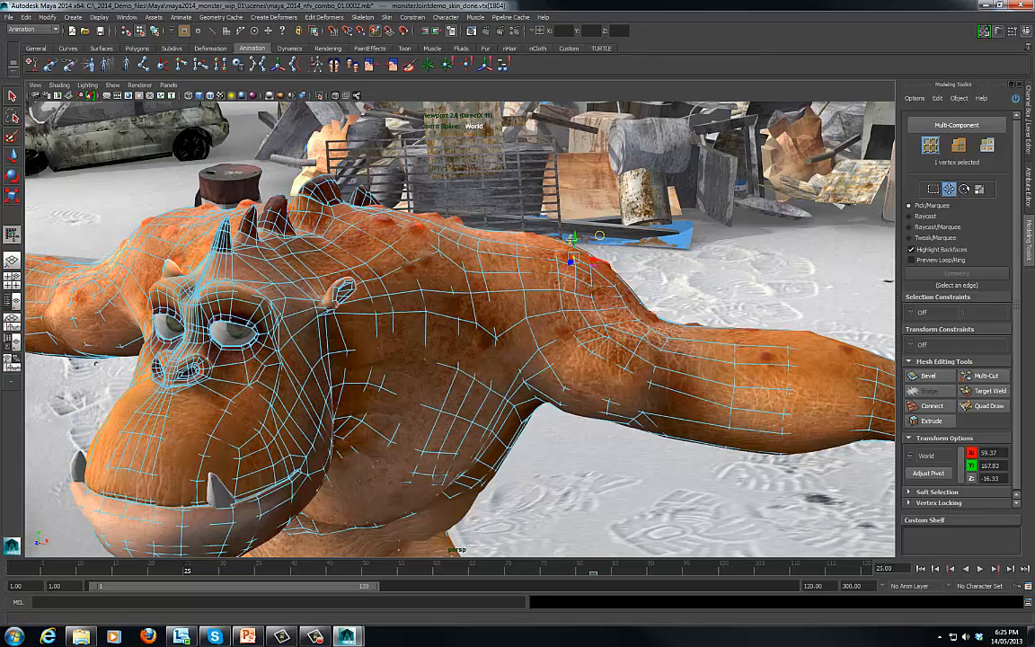
Return the monster's body to object mode and set its skin mesh as the transform constraint surface
key("F8")
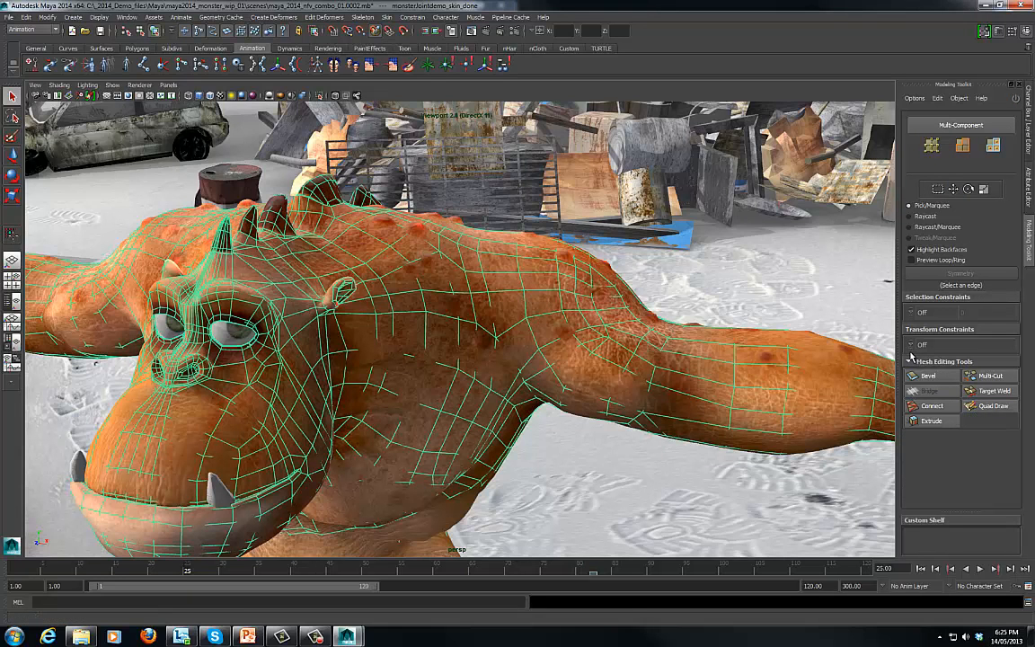
left_click(912, 344)
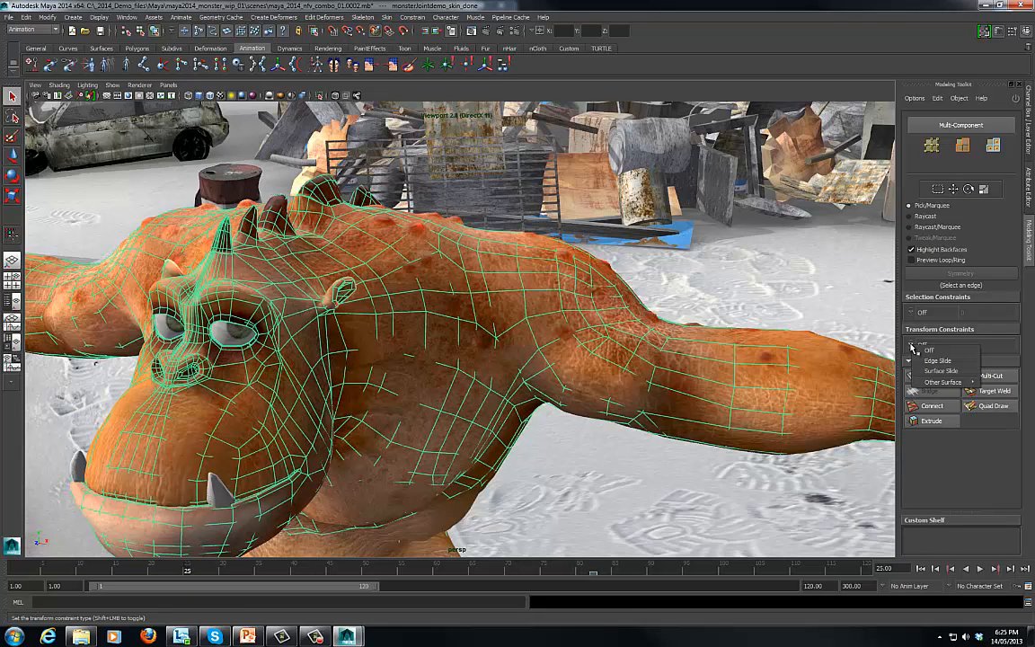
left_click(936, 384)
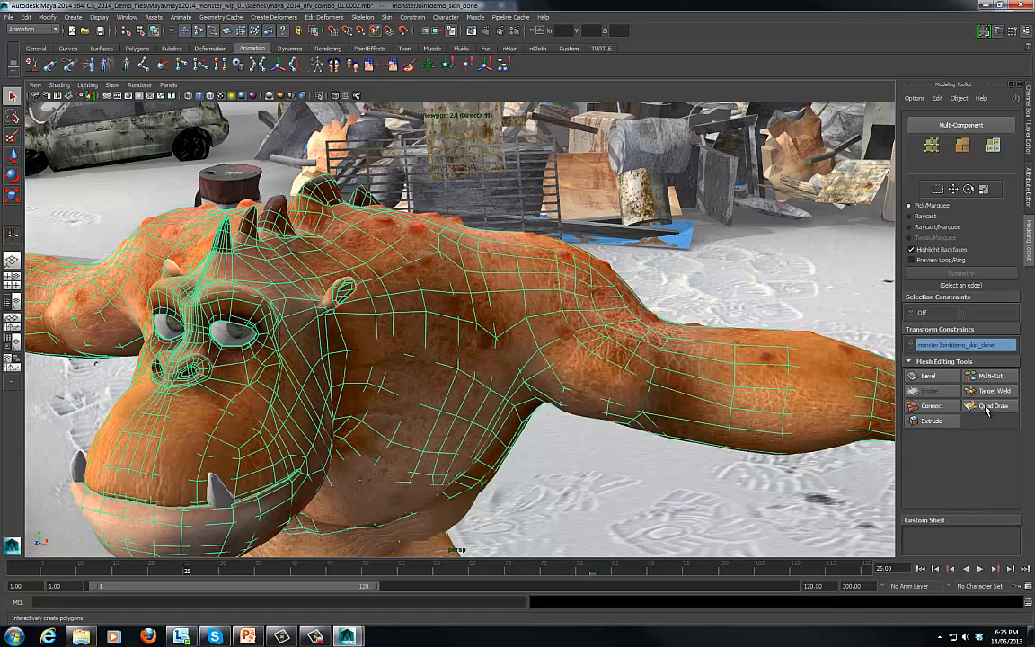
Place rows of Quad Draw dots across the monster's shoulder and upper arm
left_click(988, 406)
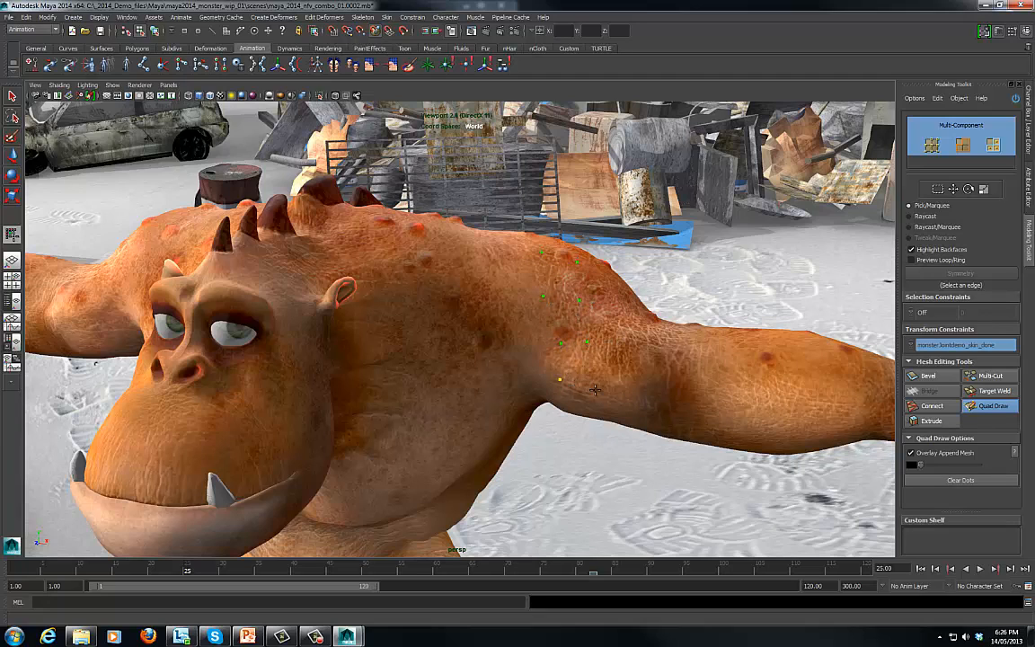
left_click(621, 346)
left_click_drag(611, 267, 501, 379, "alt")
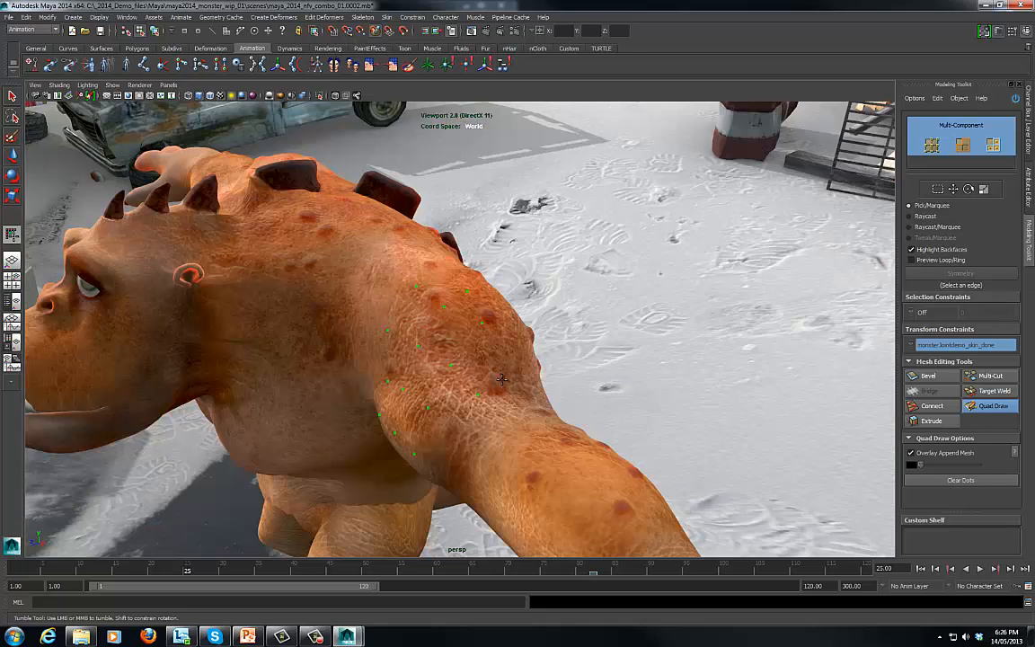
left_click(443, 275)
left_click(527, 350)
left_click_drag(494, 367, 475, 351, "alt")
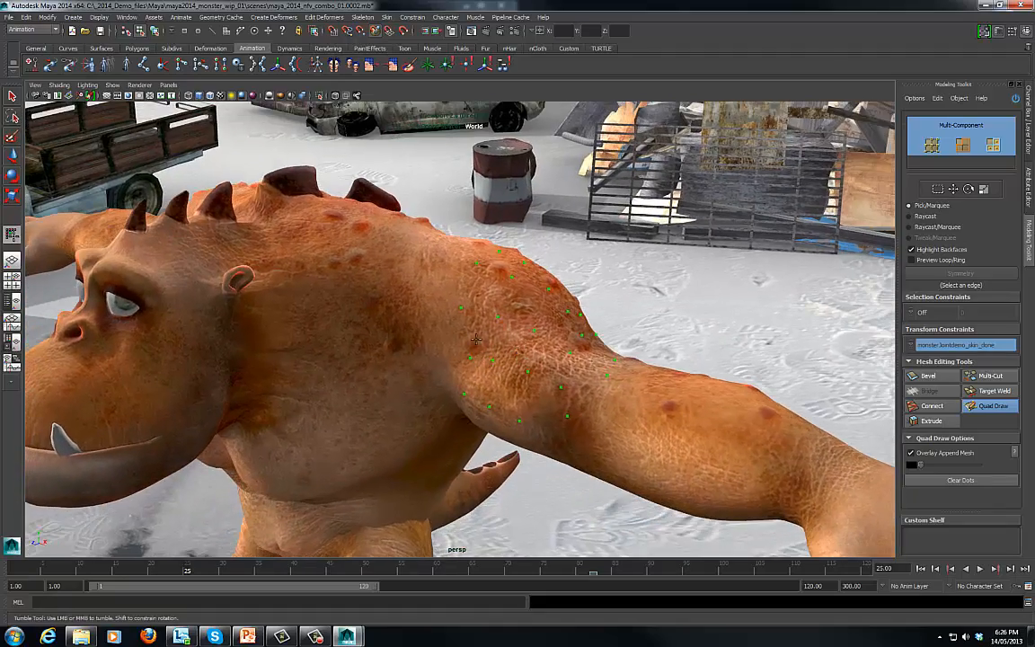
Fill the Quad Draw dots on the shoulder with connected quad faces
left_click(480, 379, "shift")
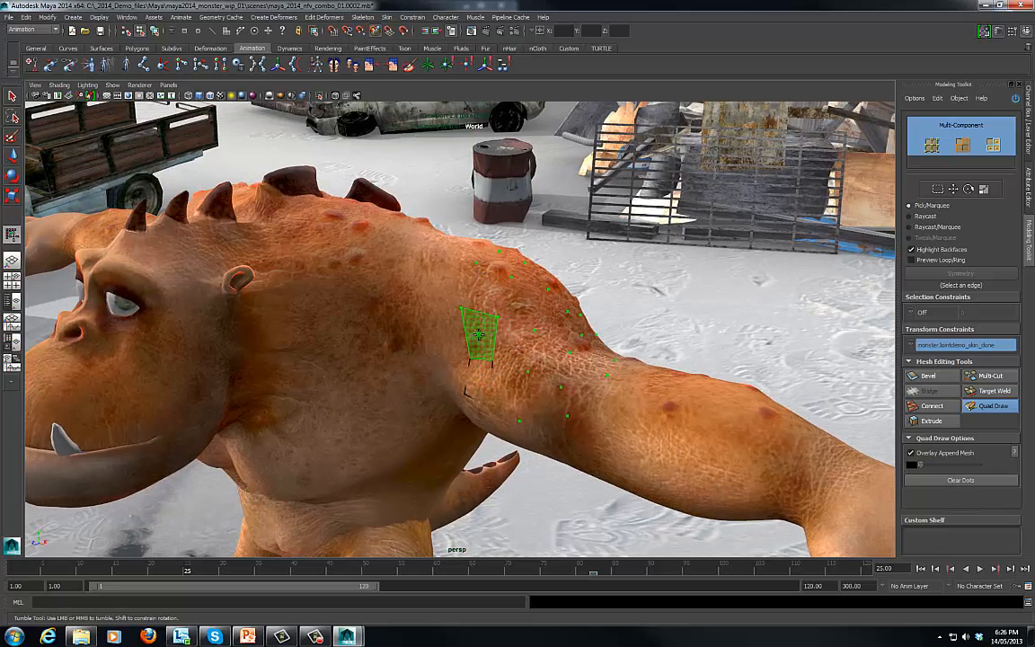
left_click(508, 263, "shift")
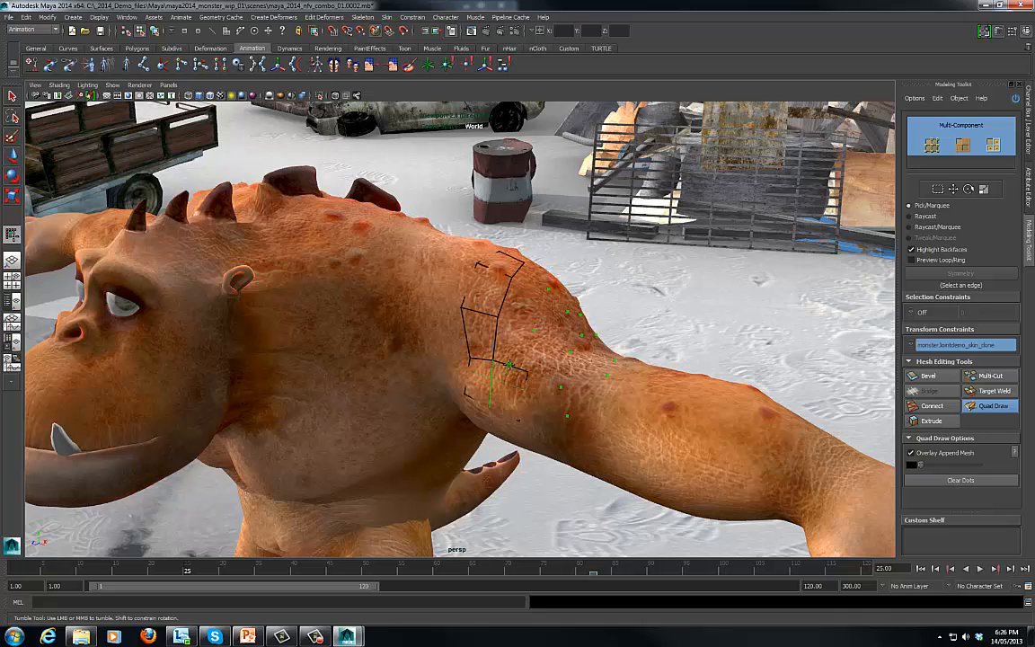
left_click(507, 343, "shift")
left_click(530, 304, "shift")
left_click(557, 318, "shift")
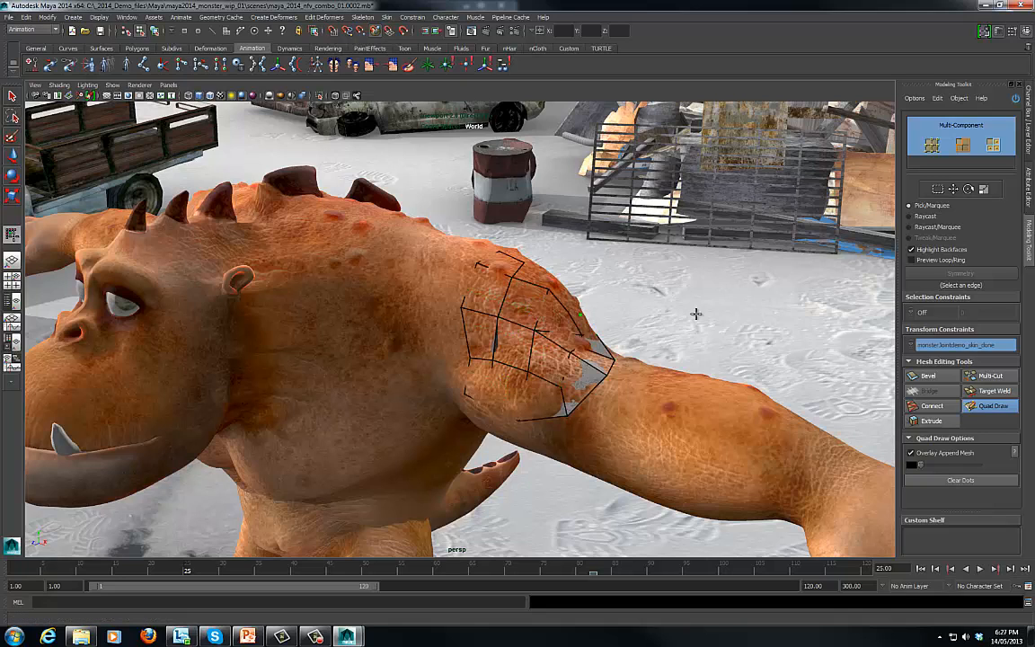
Leave Quad Draw and move the new quad patch straight up, clear of the monster's shoulder
key("w")
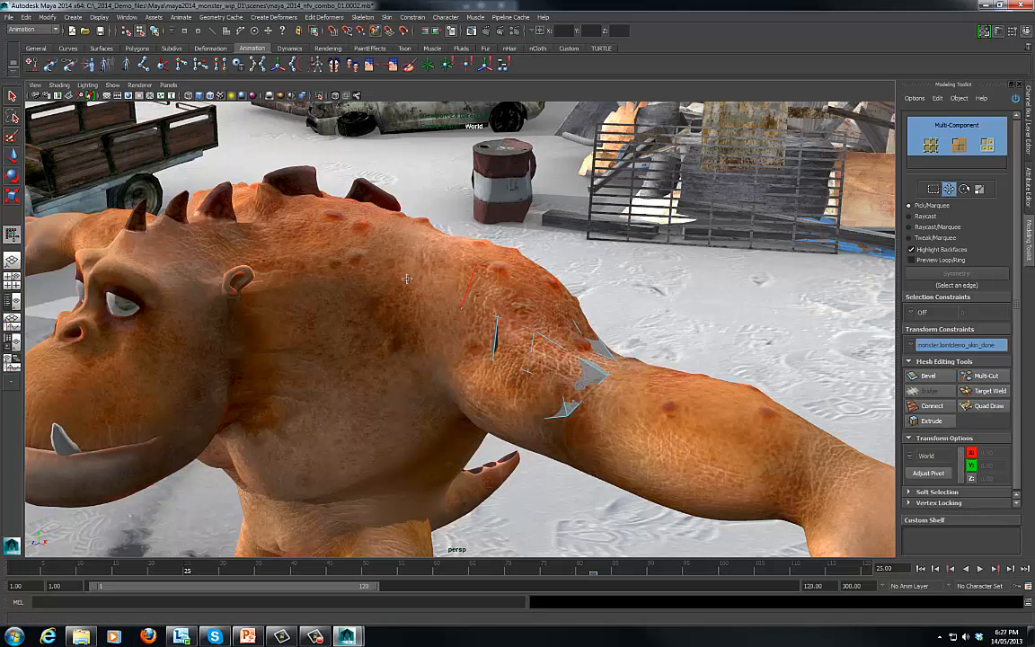
left_click(12, 95)
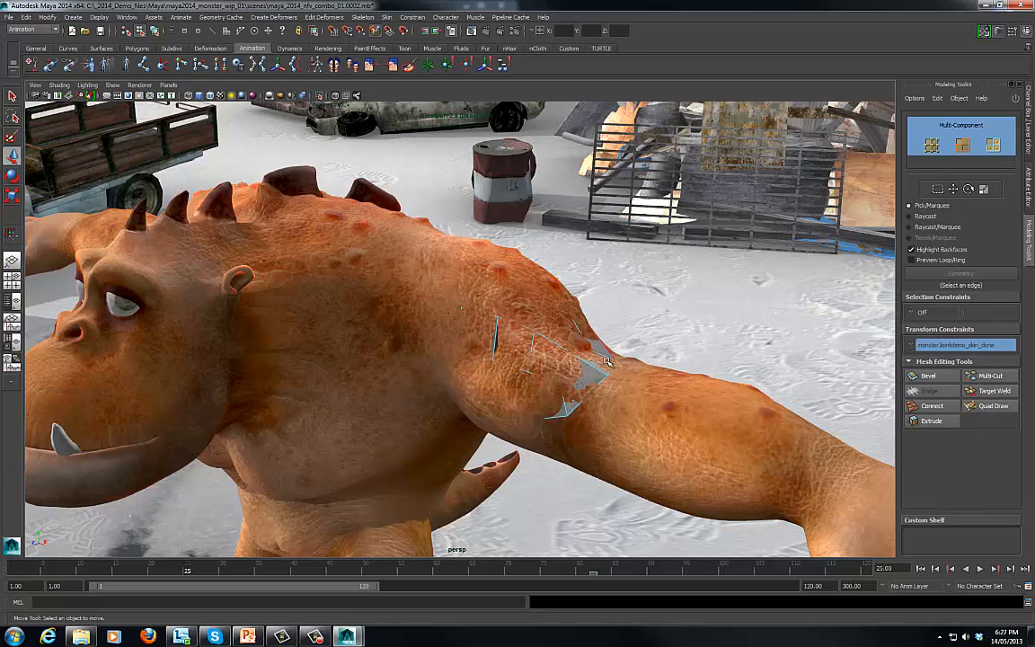
middle_click_drag(389, 499, 352, 430)
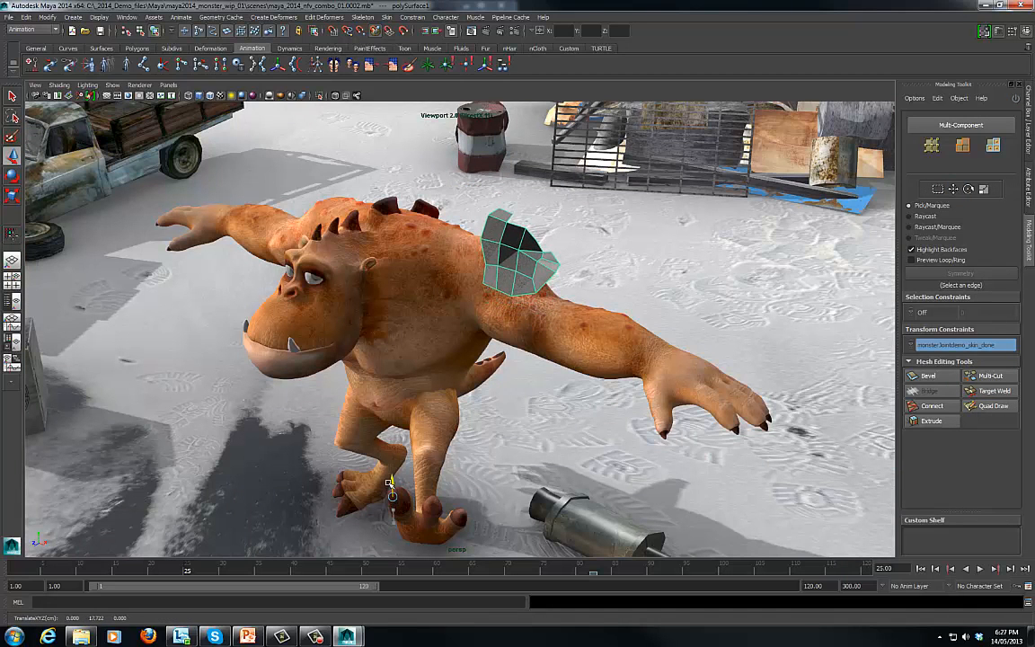
left_click_drag(538, 306, 586, 302, "alt")
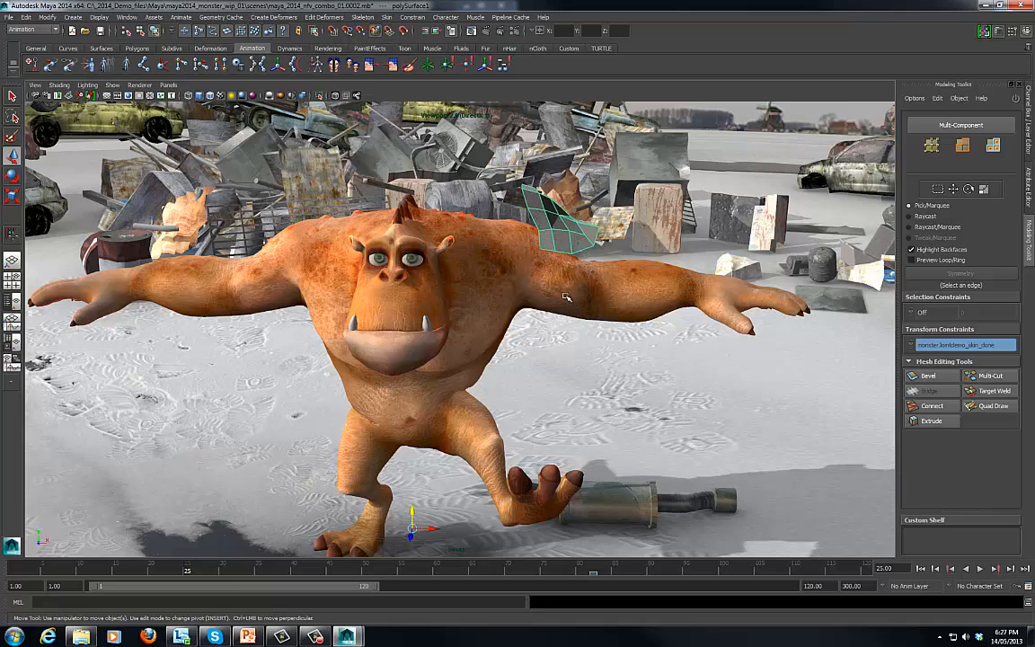
middle_click_drag(519, 257, 554, 246, "alt")
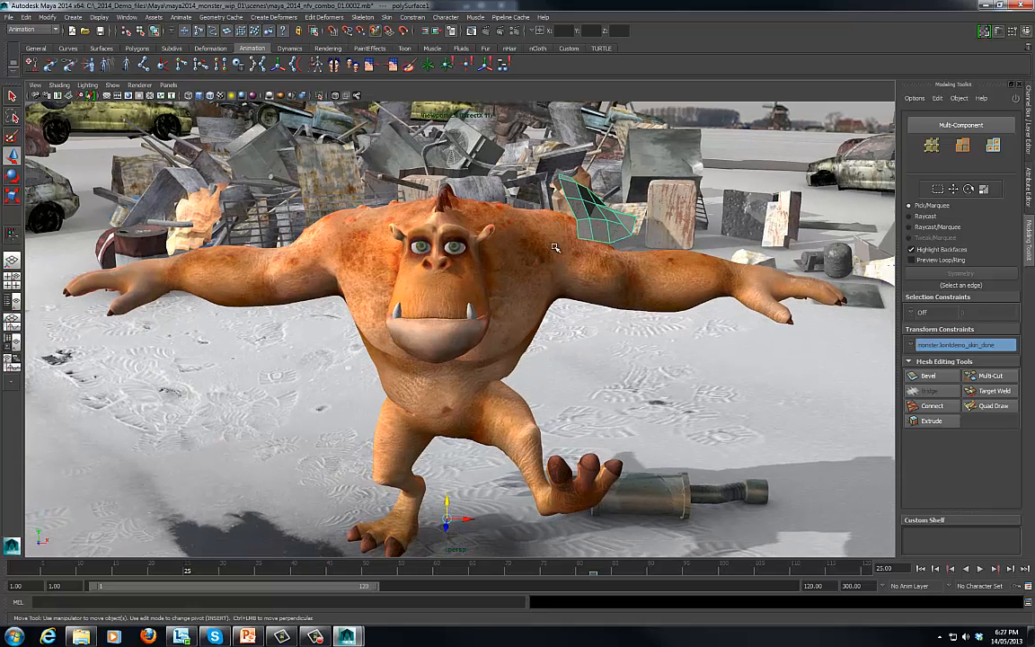
Return to the Channel Box and Layer Editor, and scrub the monster's animation to frame 64
left_click(1029, 184)
left_click(1027, 155)
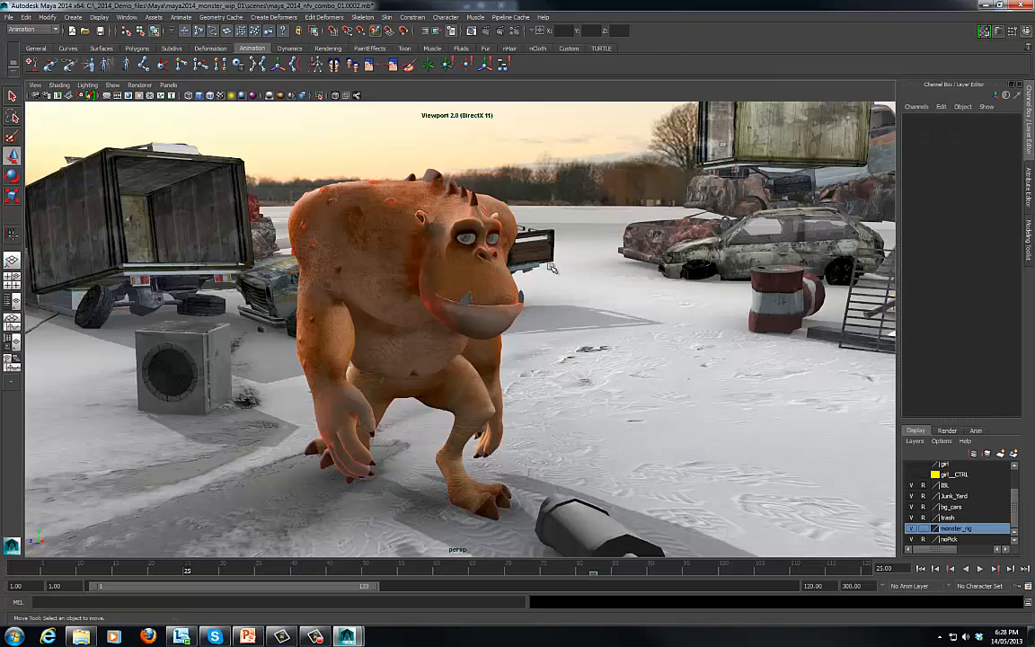
right_click_drag(566, 331, 512, 319, "alt")
left_click_drag(511, 318, 545, 308, "alt")
middle_click_drag(545, 307, 572, 254, "alt")
left_click_drag(571, 253, 598, 263, "alt")
right_click_drag(569, 255, 441, 293, "alt")
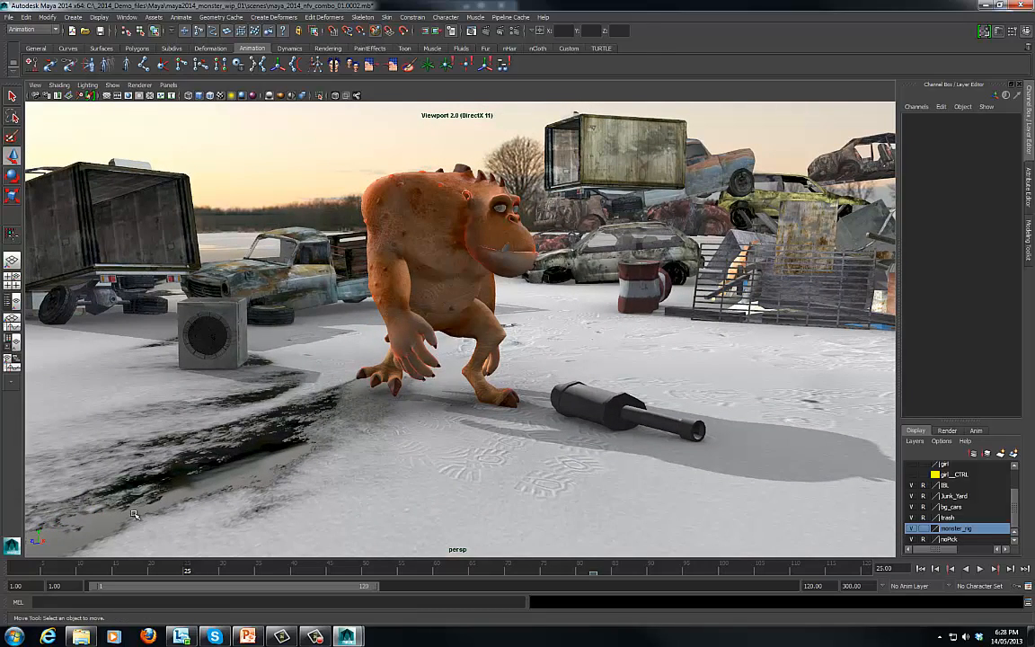
left_click_drag(18, 570, 466, 569)
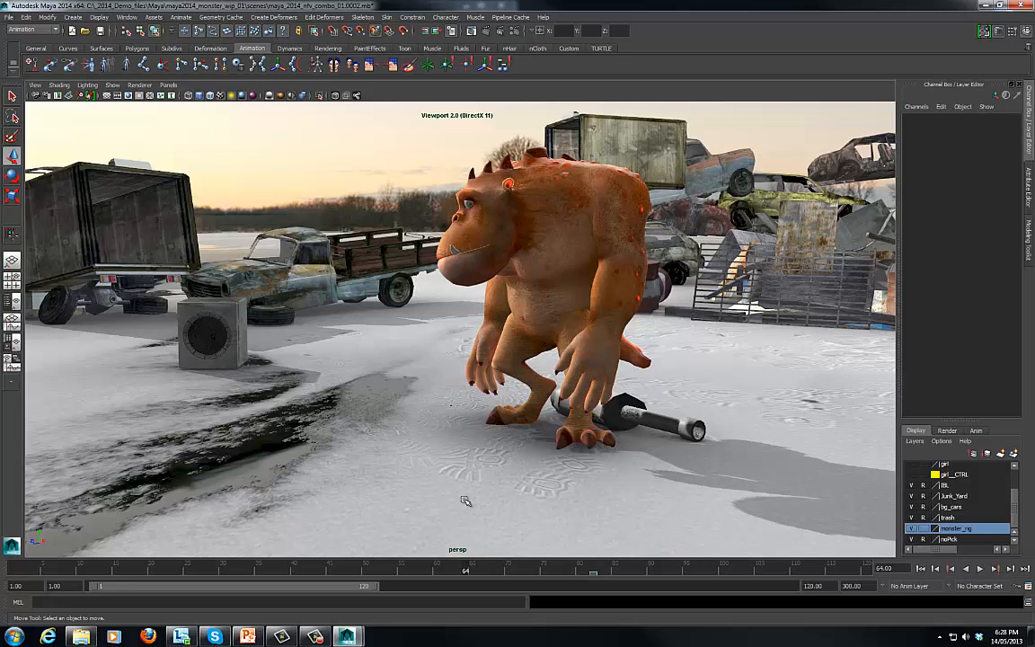
Select the Monster_L_Arm01 joint and view the FBX options for exporting the selection without exporting anything
left_click(508, 198)
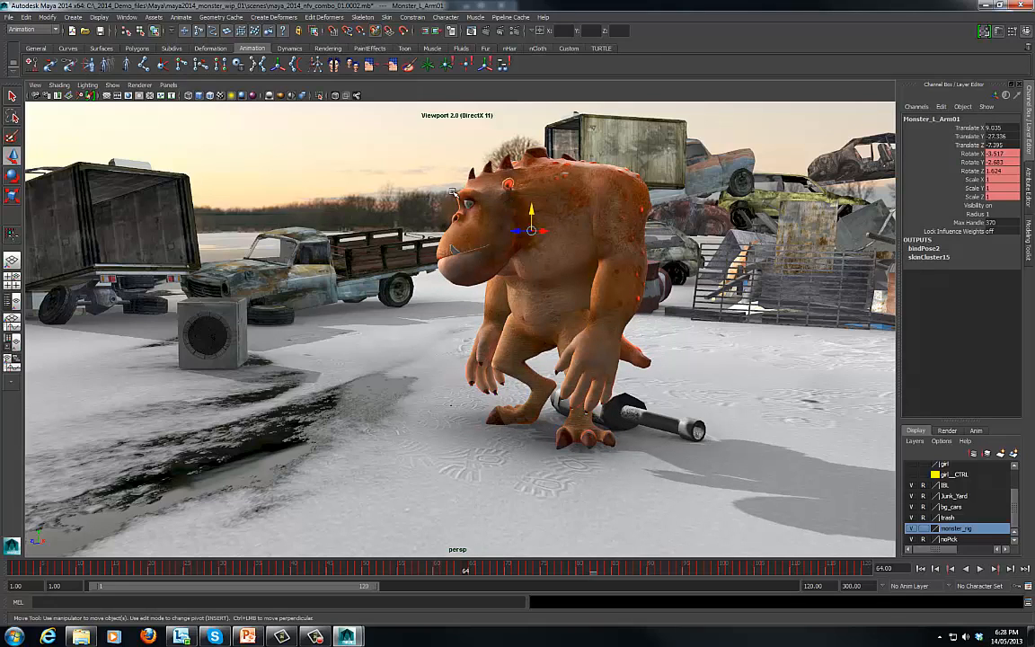
left_click(11, 17)
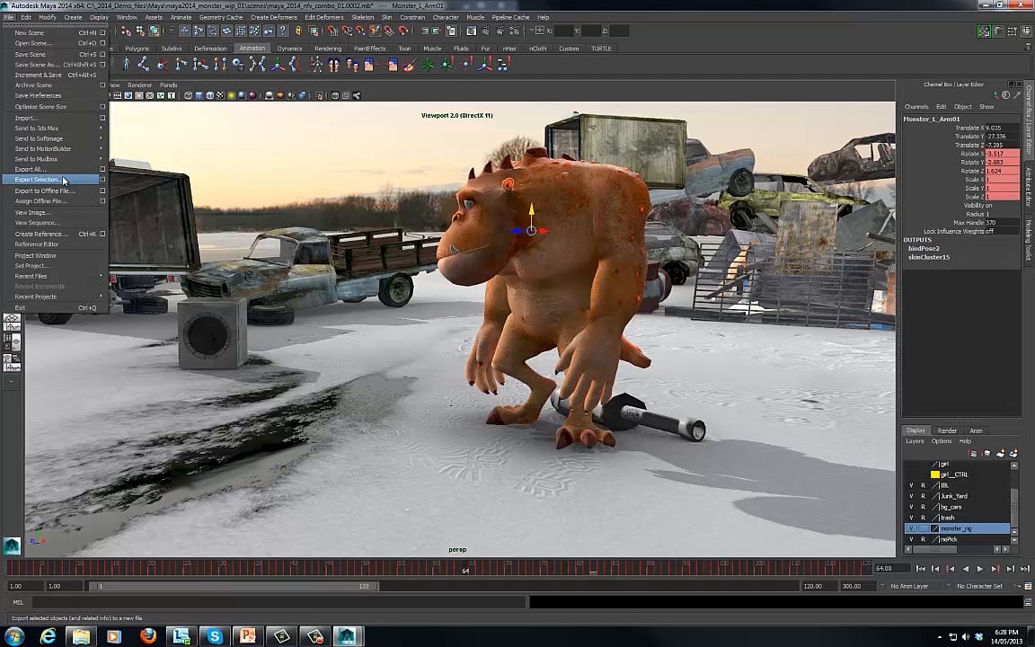
left_click(70, 179)
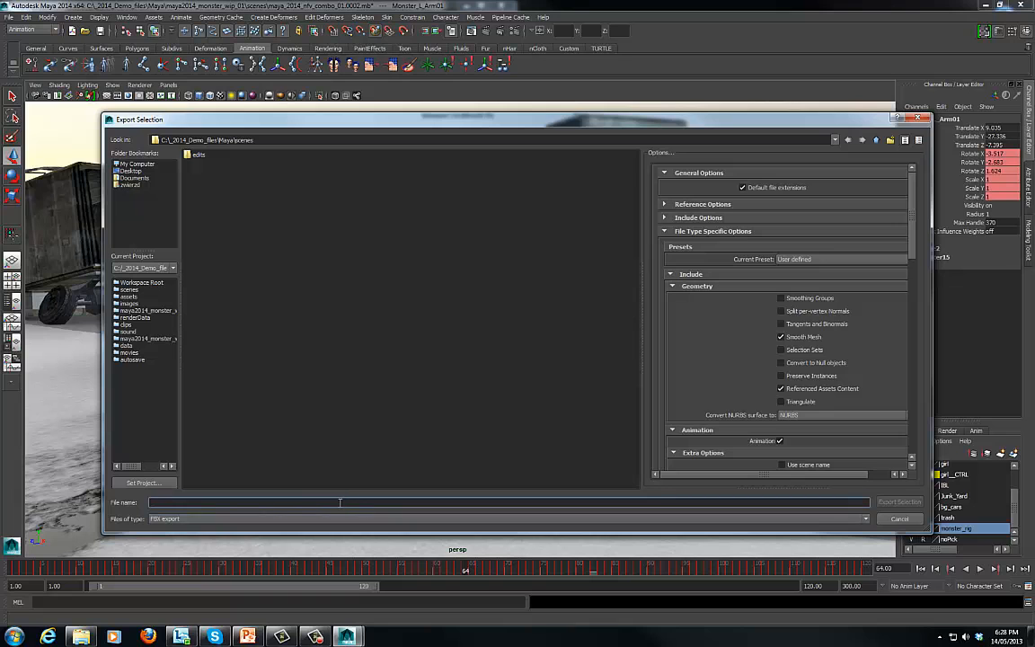
left_click(903, 520)
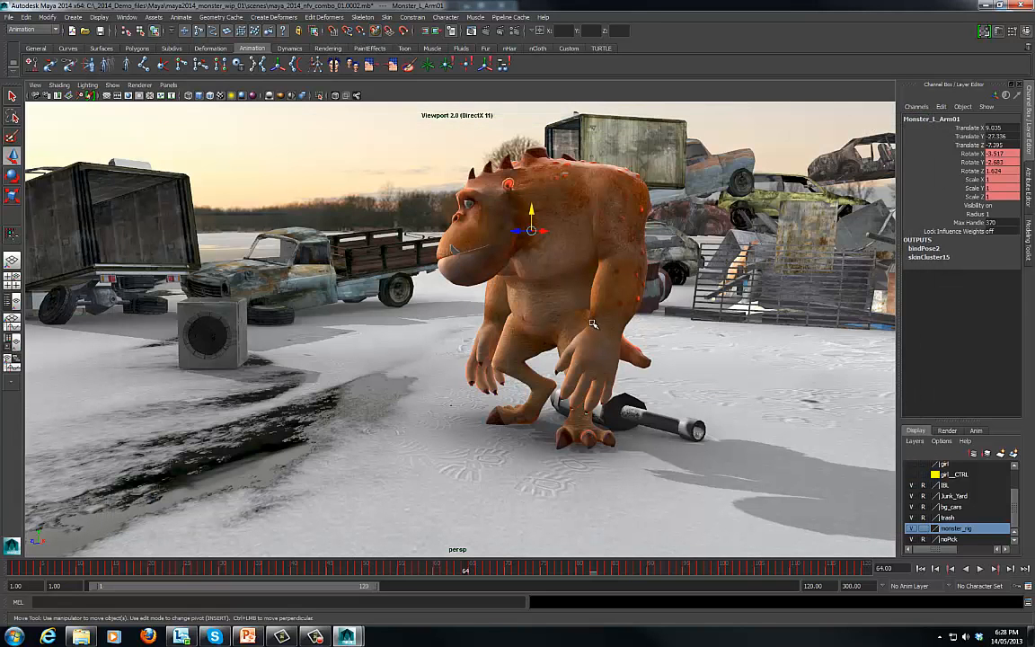